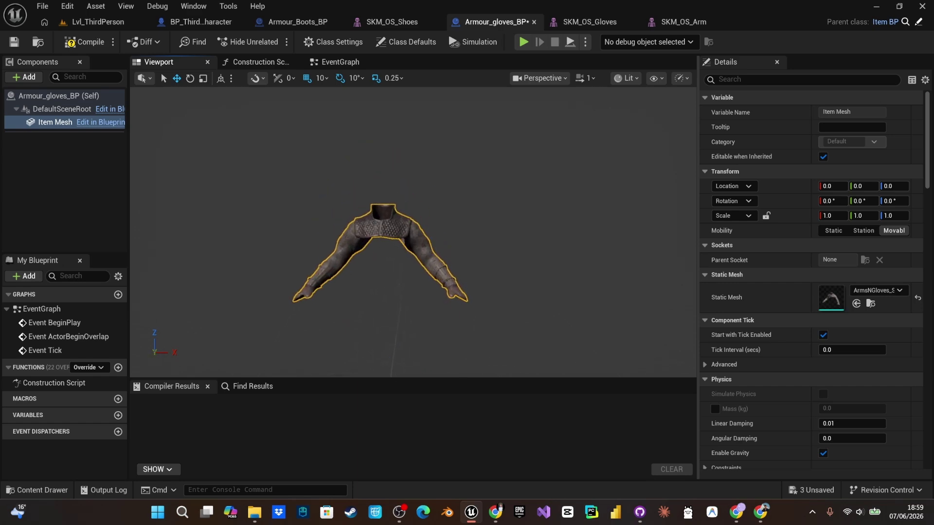
pyautogui.click(639, 513)
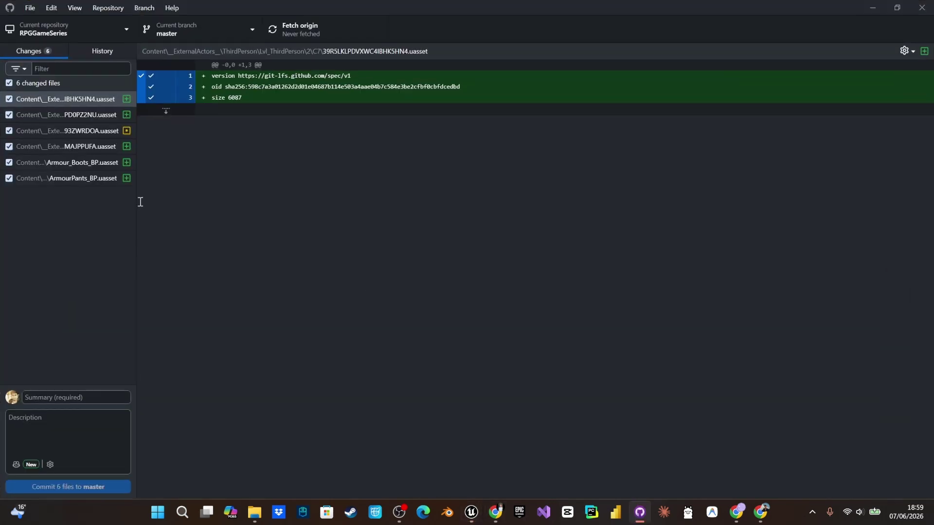
pyautogui.click(879, 10)
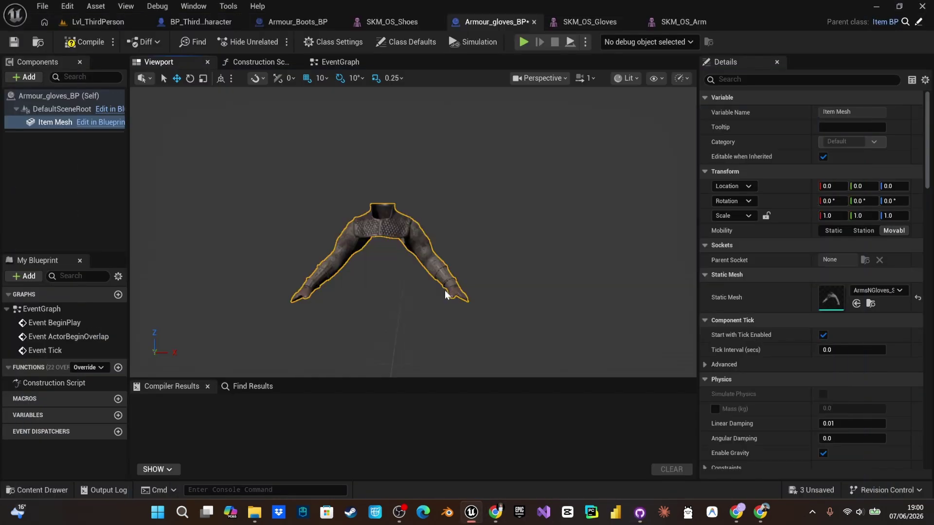
pyautogui.moveTo(445, 290)
pyautogui.mouseDown(button='right')
pyautogui.moveTo(431, 291)
pyautogui.moveTo(430, 311)
pyautogui.moveTo(445, 292)
pyautogui.moveTo(429, 288)
pyautogui.moveTo(436, 303)
pyautogui.mouseUp(button='right')
pyautogui.press('s')
pyautogui.press('w')
pyautogui.press('s')
pyautogui.moveTo(377, 238); pyautogui.dragTo(377, 237, button='right')
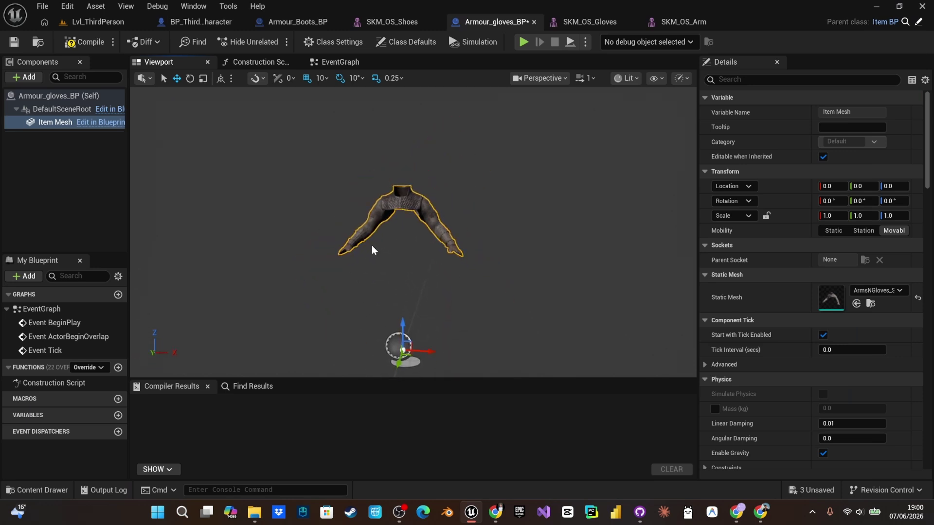
# Step: Open ArmourPants_BP from the ThirdPerson/Blueprints/ITEM folder in the full Blueprint editor and show its viewport
pyautogui.hotkey('ctrl', 'space')
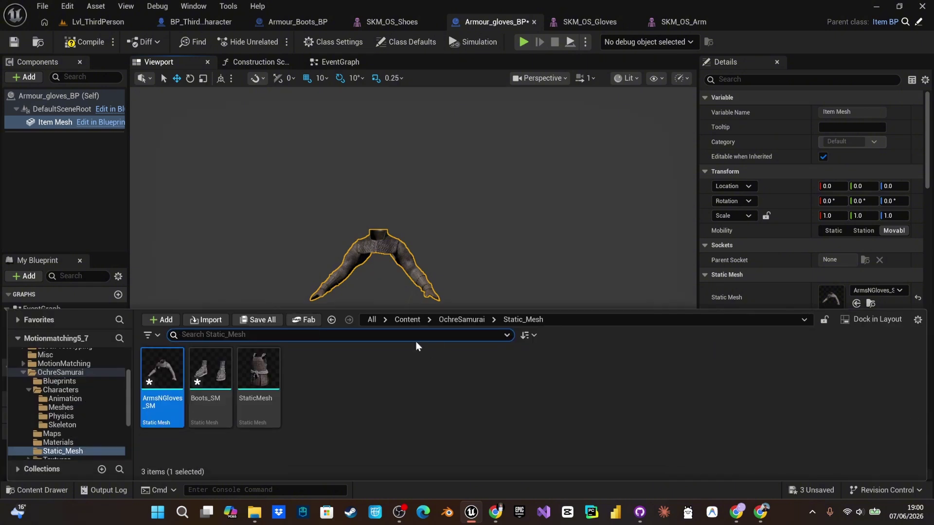
pyautogui.click(404, 319)
pyautogui.doubleClick(547, 372)
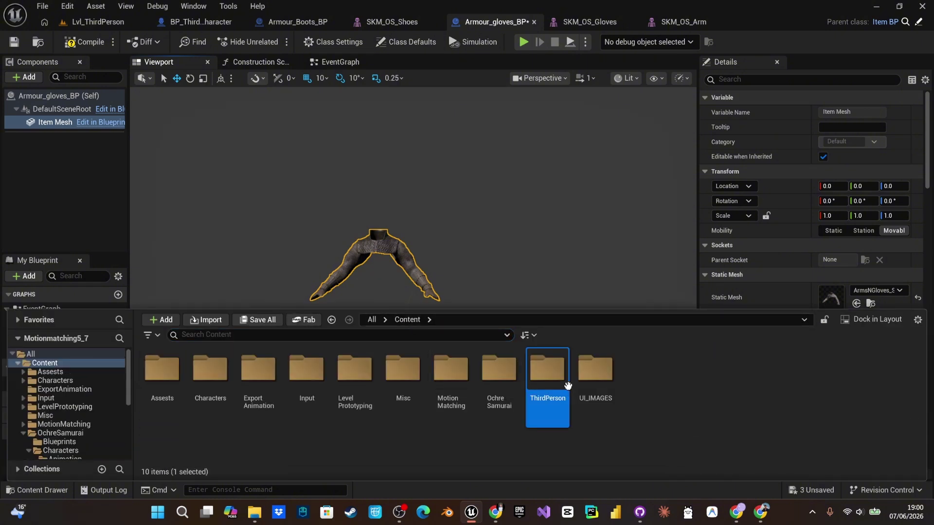
pyautogui.click(168, 373)
pyautogui.doubleClick(168, 374)
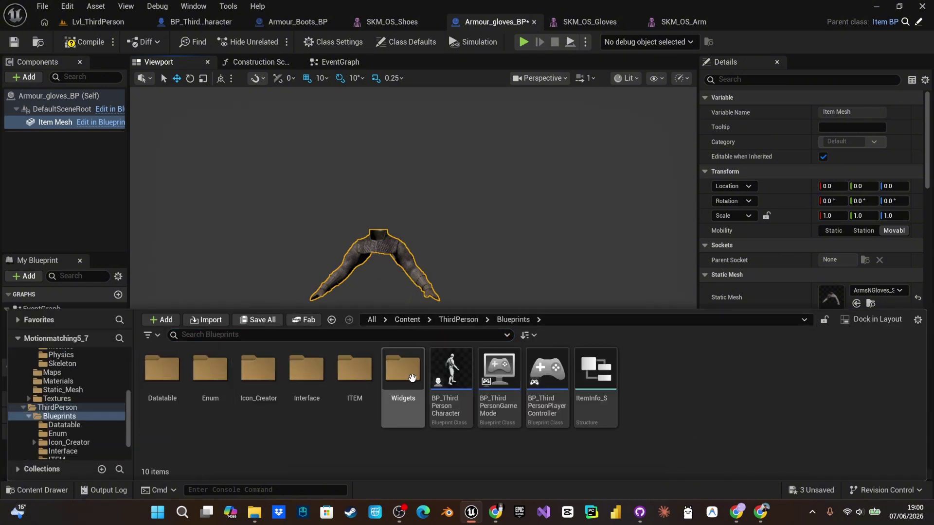
pyautogui.doubleClick(350, 386)
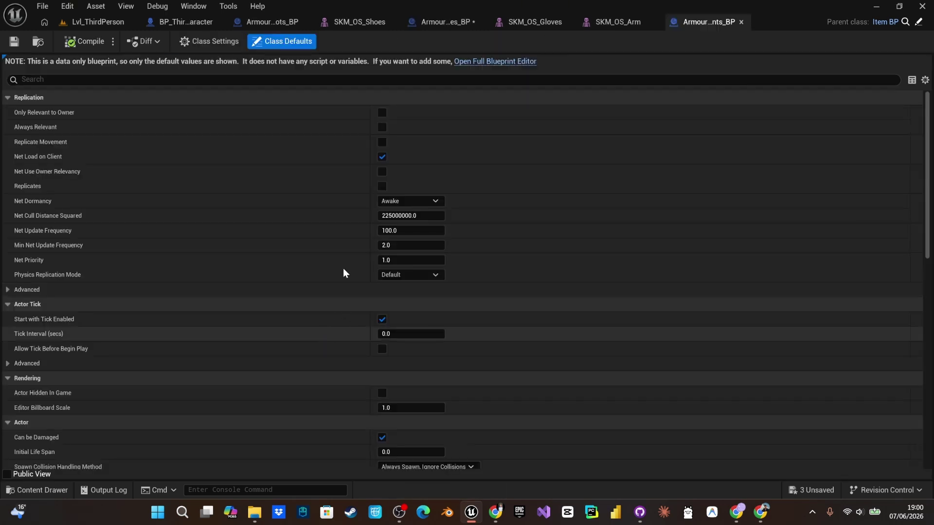
pyautogui.click(470, 62)
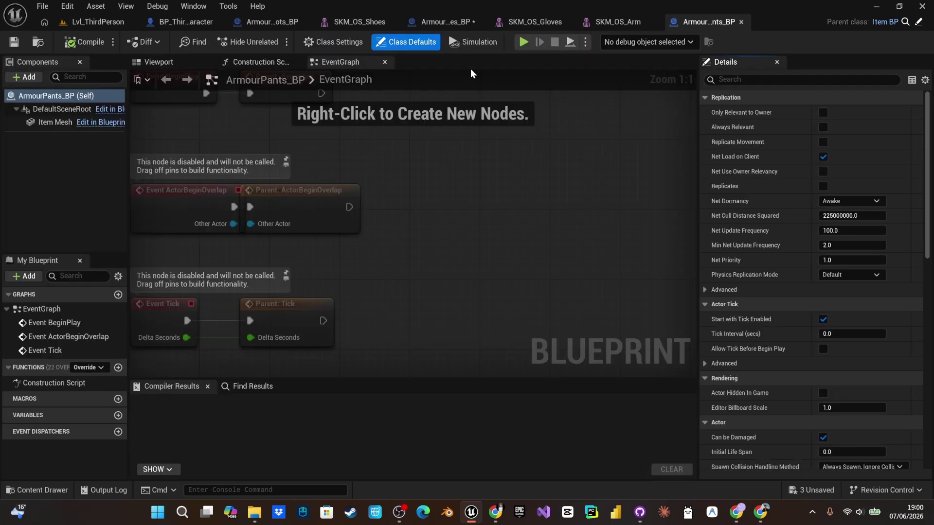
pyautogui.click(181, 63)
pyautogui.moveTo(245, 159); pyautogui.dragTo(271, 150, button='right')
# Step: Open the SKM_OS_Pants skeletal mesh from the OchreSamurai/Characters/Meshes folder
pyautogui.hotkey('ctrl', 'space')
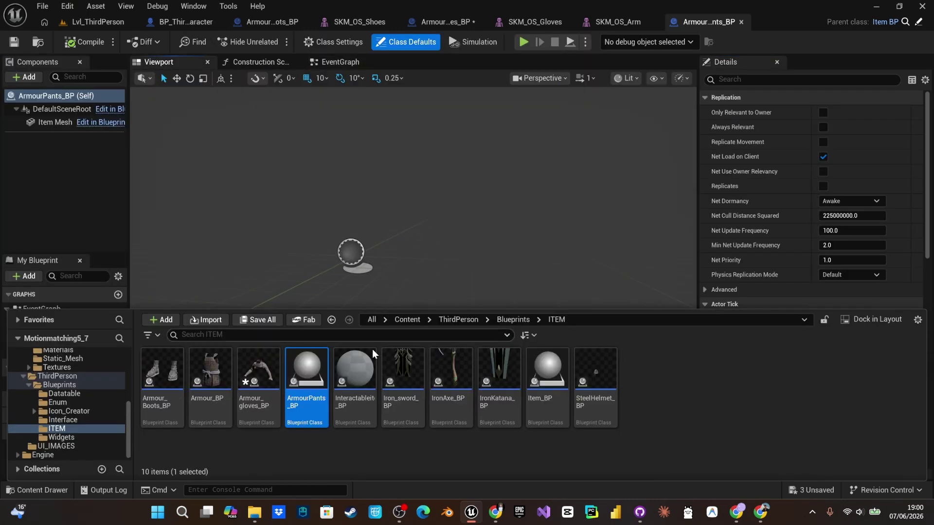
pyautogui.click(457, 320)
pyautogui.click(399, 320)
pyautogui.doubleClick(499, 369)
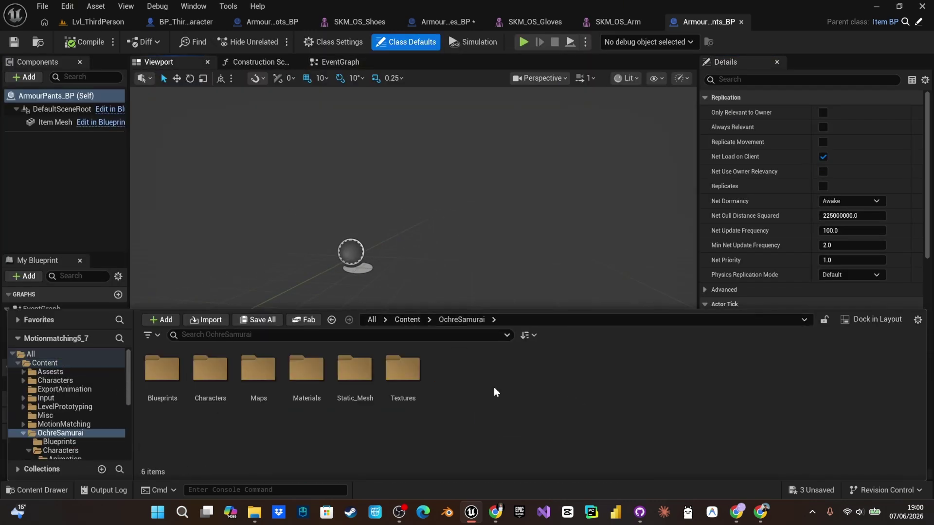
pyautogui.doubleClick(209, 374)
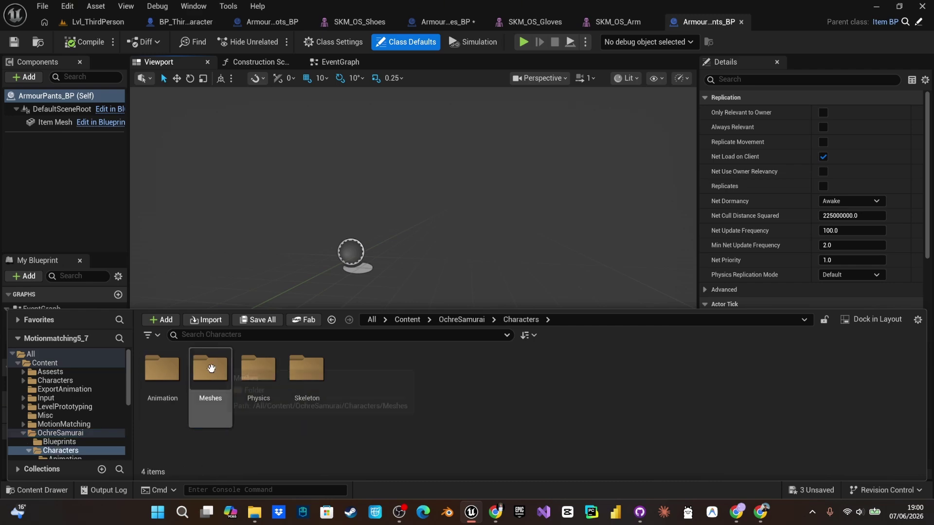
pyautogui.doubleClick(210, 369)
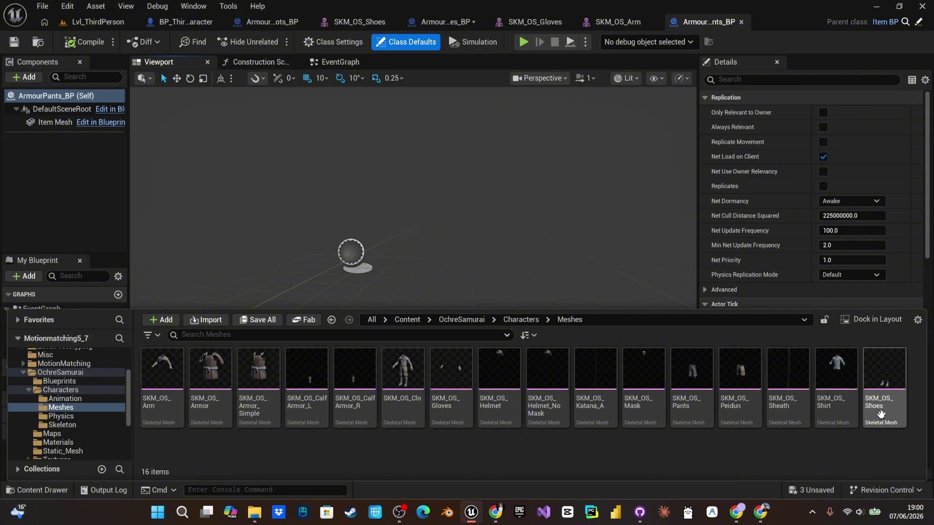
pyautogui.doubleClick(692, 370)
pyautogui.hotkey('ctrl', 'space')
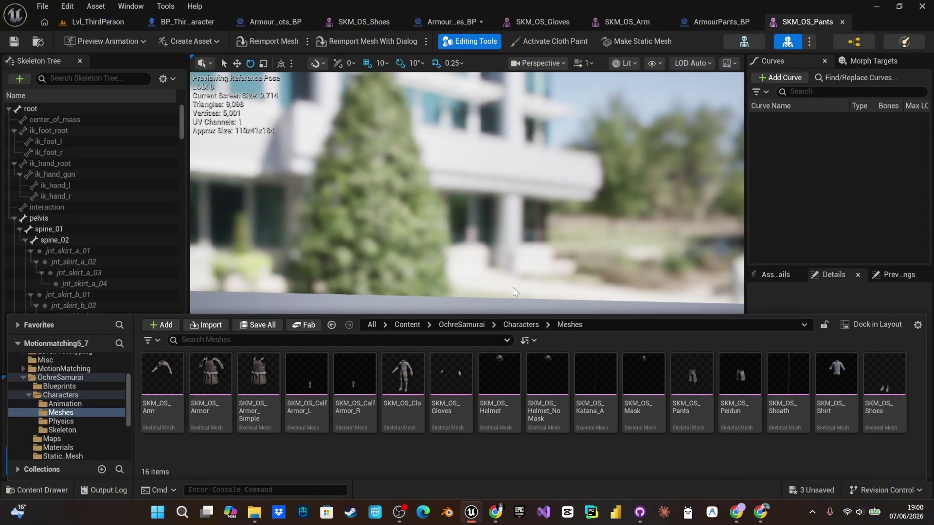
# Step: Make a static mesh from the pants skeletal mesh and save it as Pants_SM in OchreSamurai/Static_Mesh
pyautogui.click(630, 42)
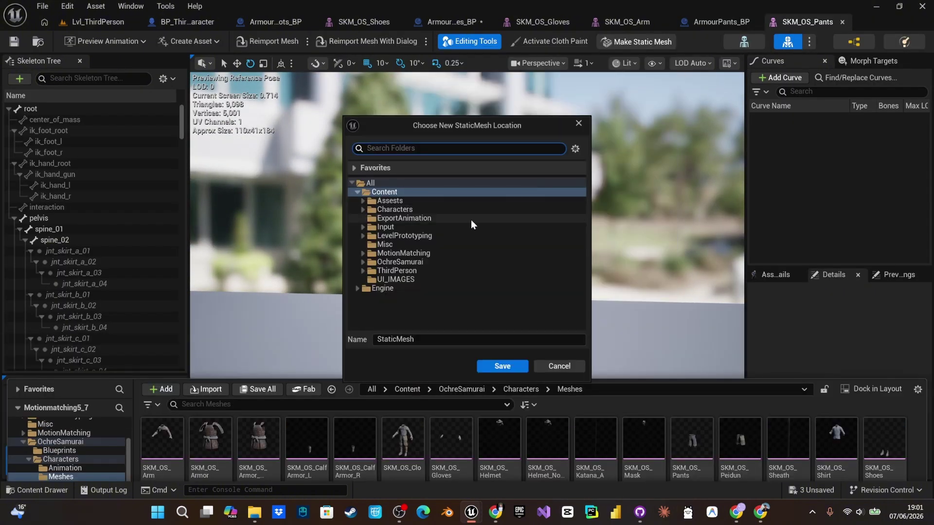
pyautogui.click(363, 262)
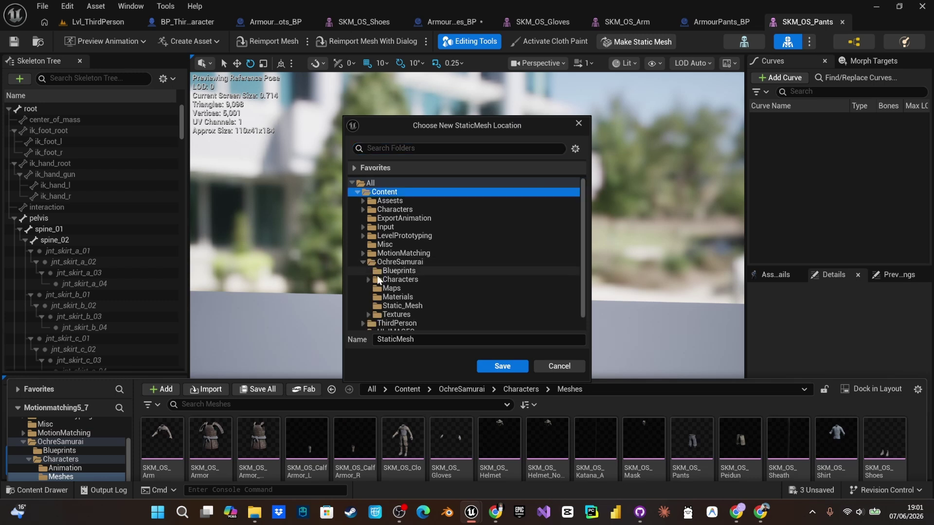
pyautogui.click(394, 306)
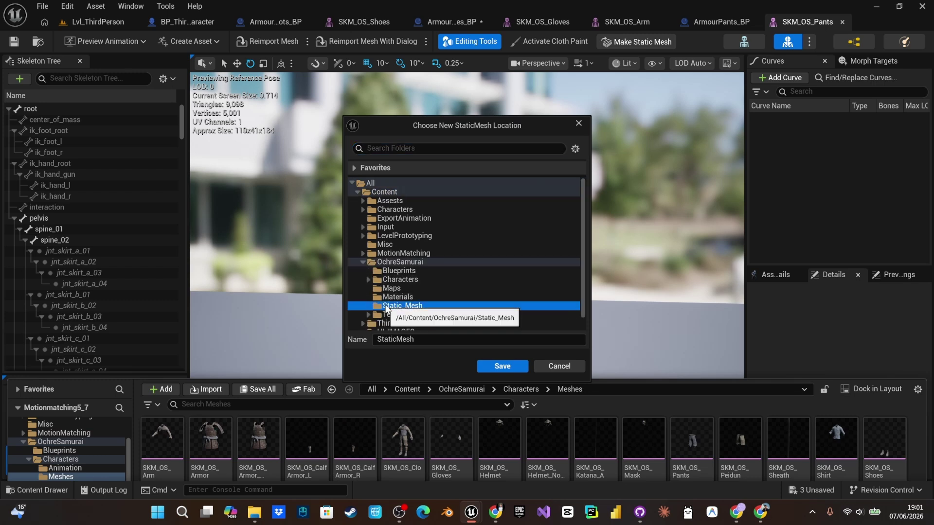
pyautogui.click(495, 369)
pyautogui.click(581, 209)
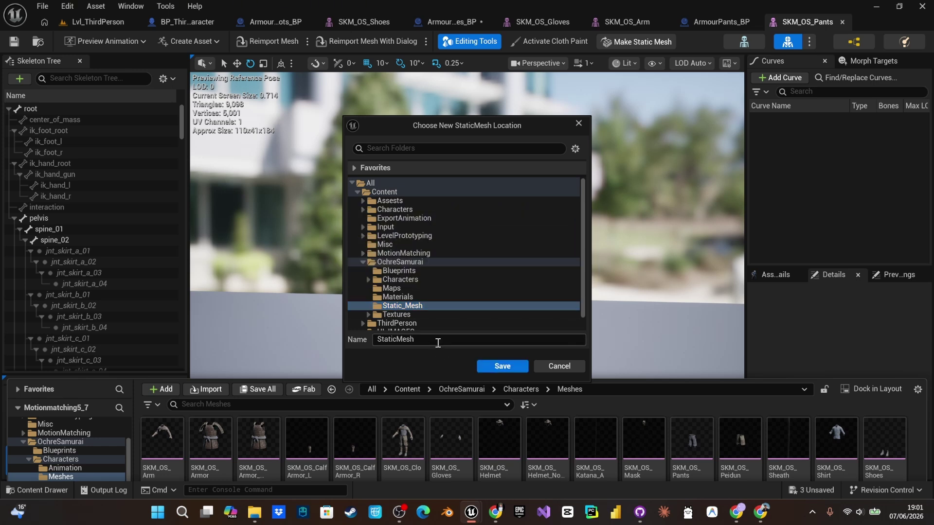
pyautogui.write('Pants_SM')
pyautogui.press('Return')
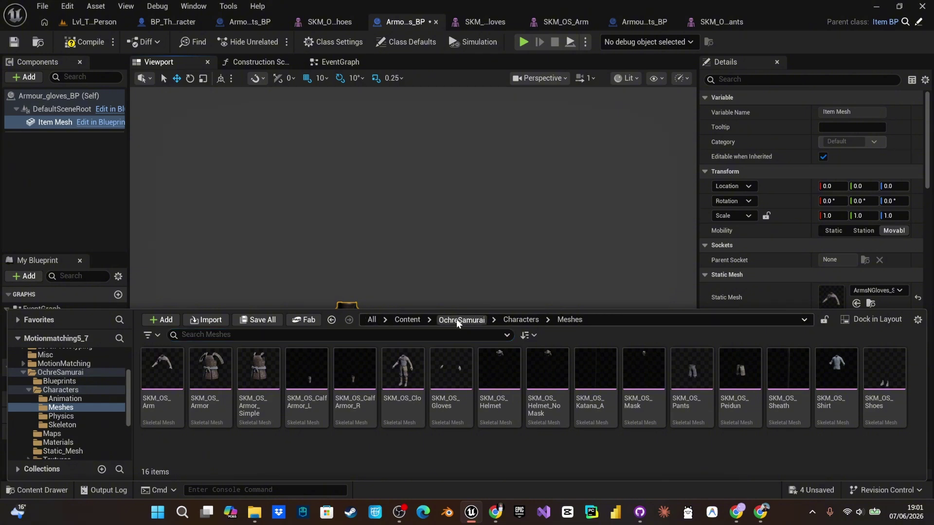
# Step: Browse the OchreSamurai/Static_Mesh folder and select the new Pants_SM asset
pyautogui.click(457, 319)
pyautogui.doubleClick(358, 375)
pyautogui.click(162, 370)
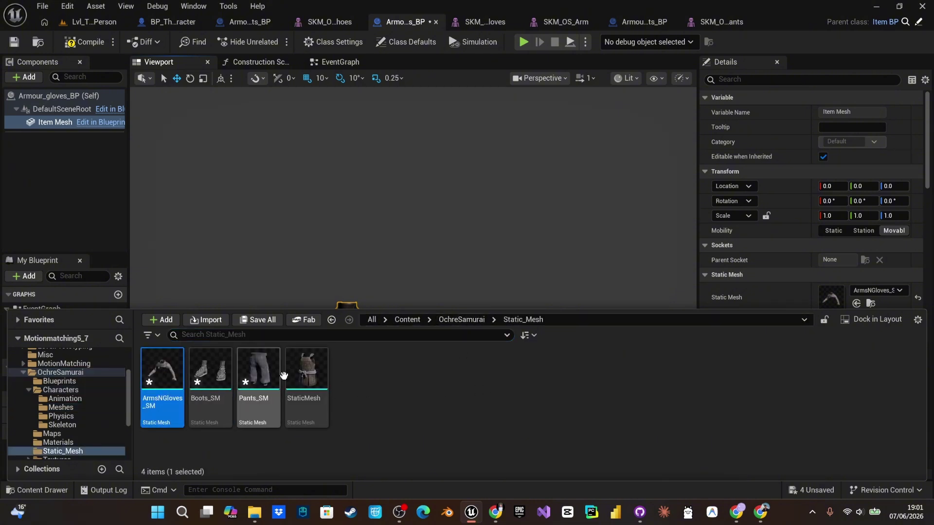
pyautogui.click(307, 374)
pyautogui.click(258, 375)
pyautogui.click(398, 271)
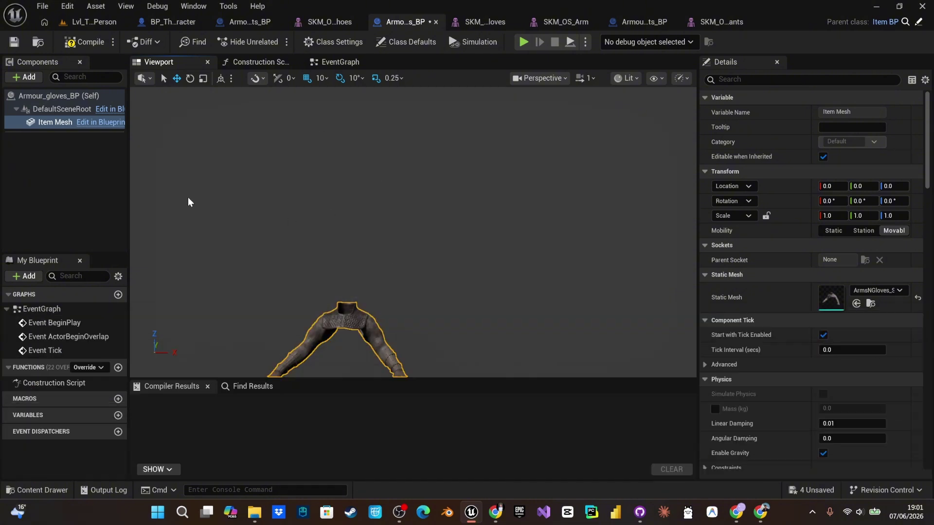
# Step: Compile and save Armour_gloves_BP, and save all remaining unsaved assets
pyautogui.click(84, 43)
pyautogui.click(14, 42)
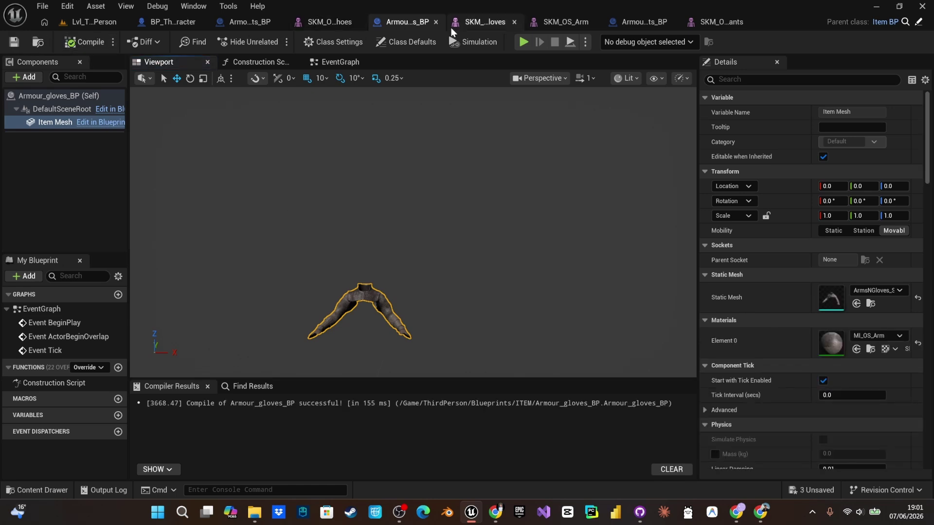
pyautogui.click(251, 22)
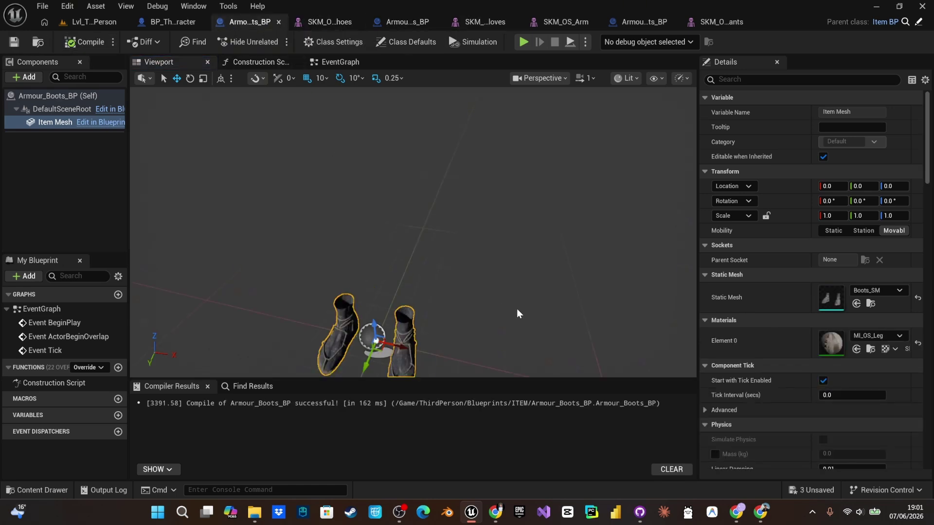
pyautogui.click(811, 494)
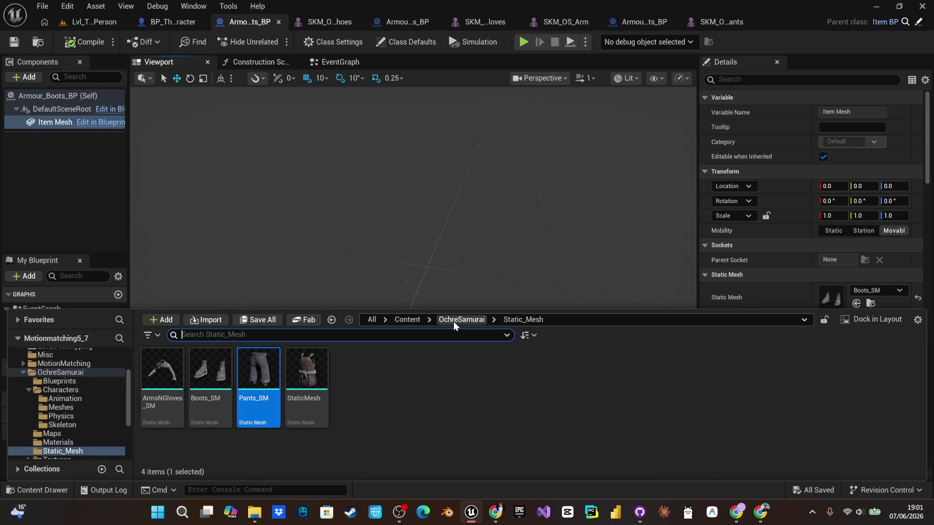
# Step: Bring up ArmourPants_BP again from the ThirdPerson/Blueprints/ITEM folder
pyautogui.click(454, 322)
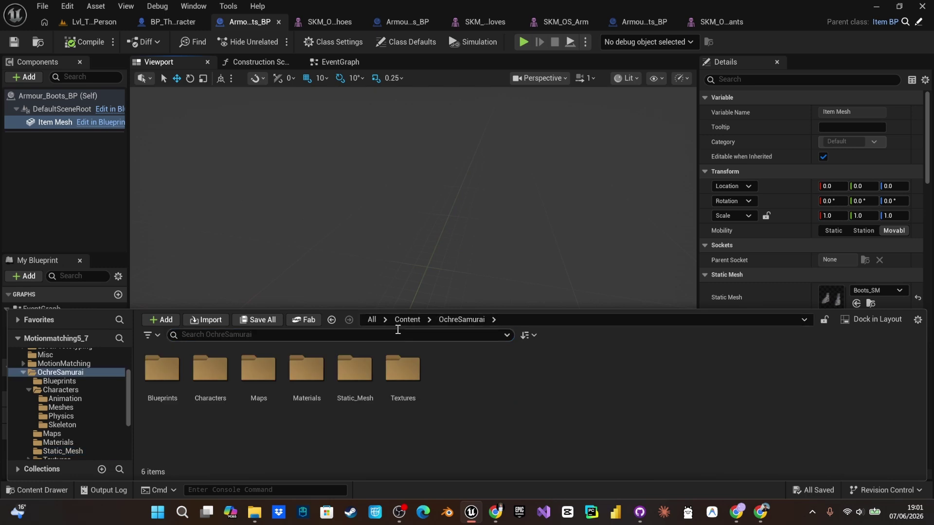
pyautogui.click(407, 320)
pyautogui.doubleClick(546, 370)
pyautogui.doubleClick(162, 370)
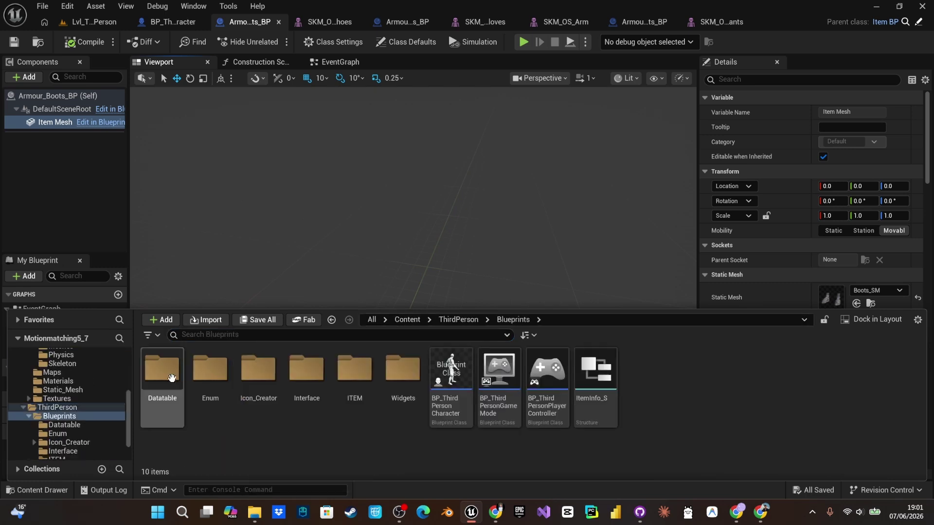
pyautogui.doubleClick(403, 370)
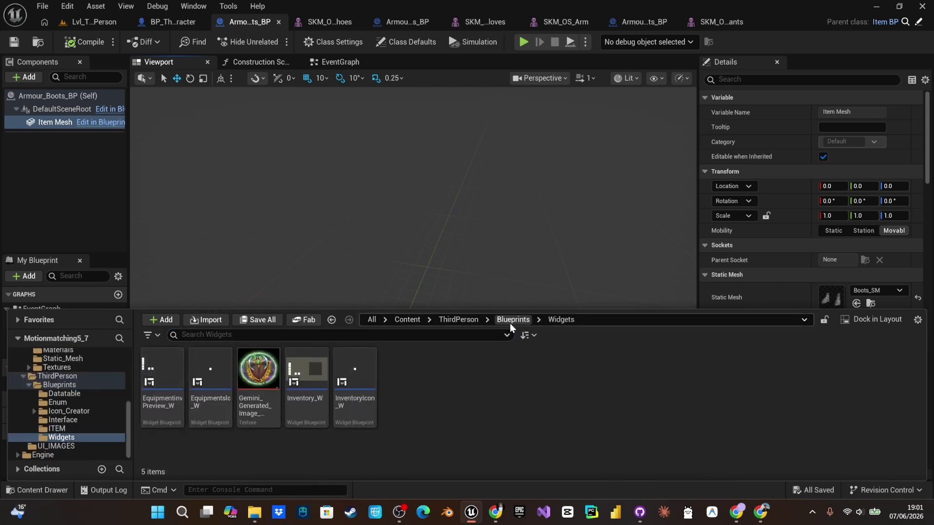
pyautogui.click(513, 320)
pyautogui.doubleClick(355, 370)
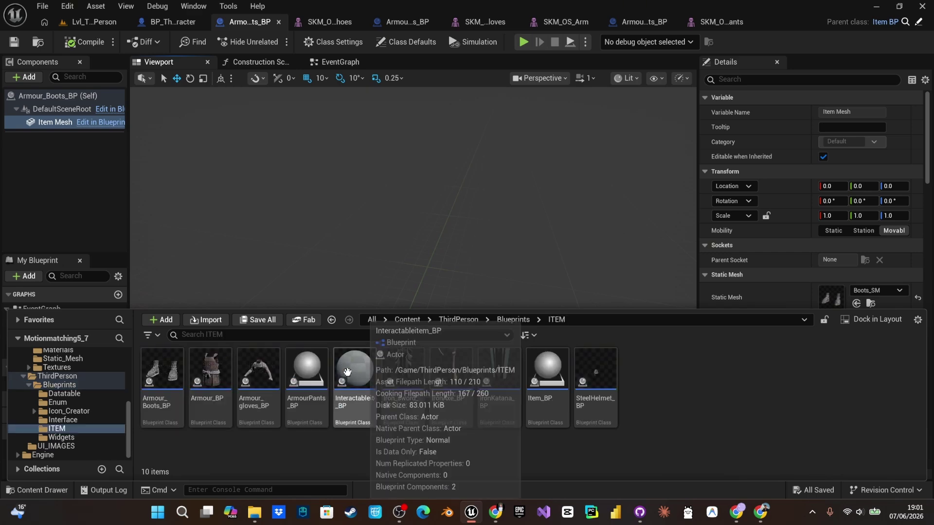
pyautogui.doubleClick(317, 380)
# Step: Assign Pants_SM as the static mesh of the Item Mesh component in ArmourPants_BP
pyautogui.click(35, 122)
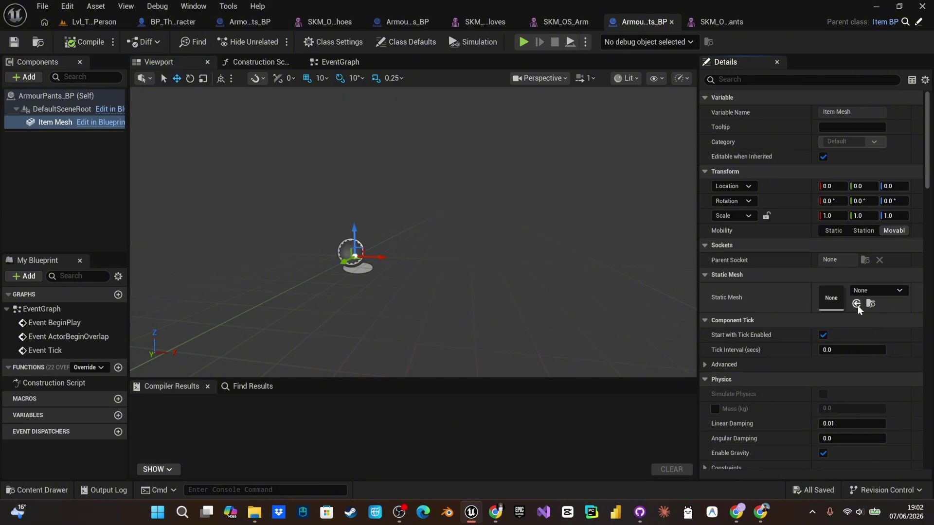
pyautogui.hotkey('ctrl', 'space')
pyautogui.click(465, 320)
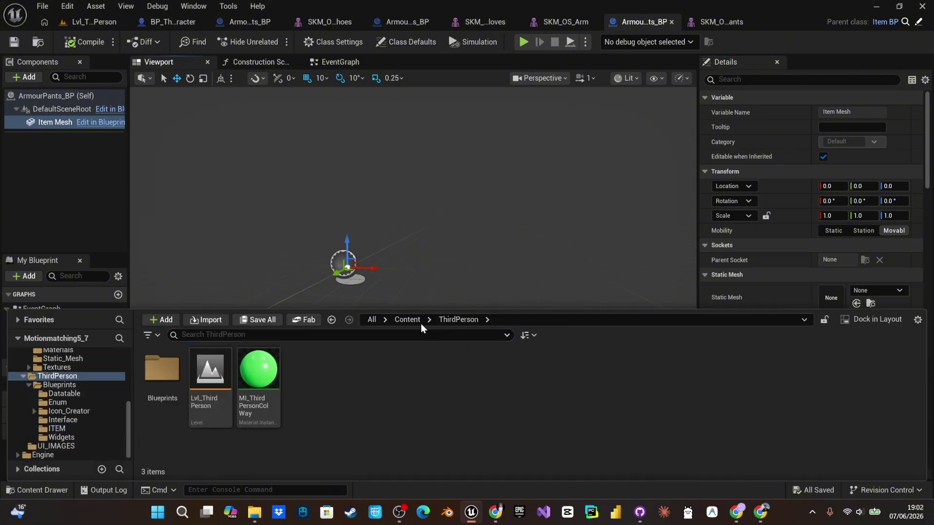
pyautogui.click(883, 292)
pyautogui.write('pants')
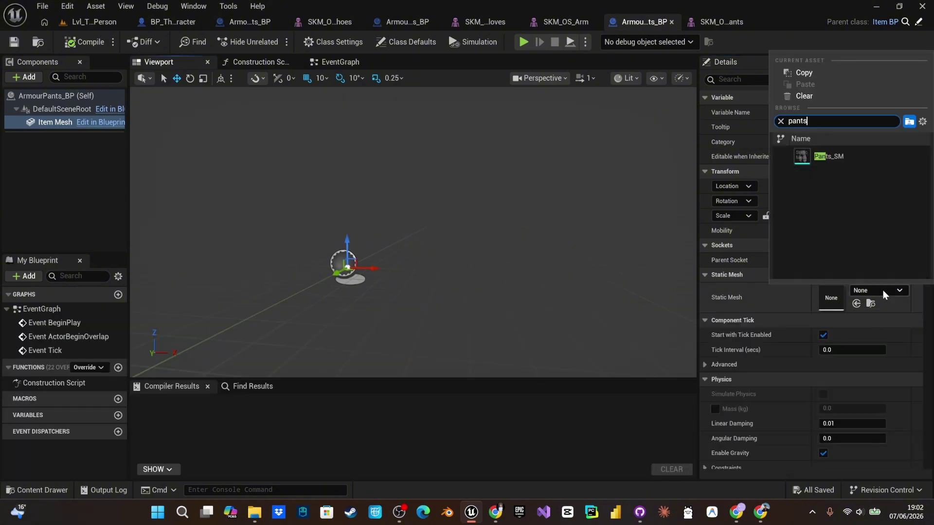
pyautogui.click(823, 158)
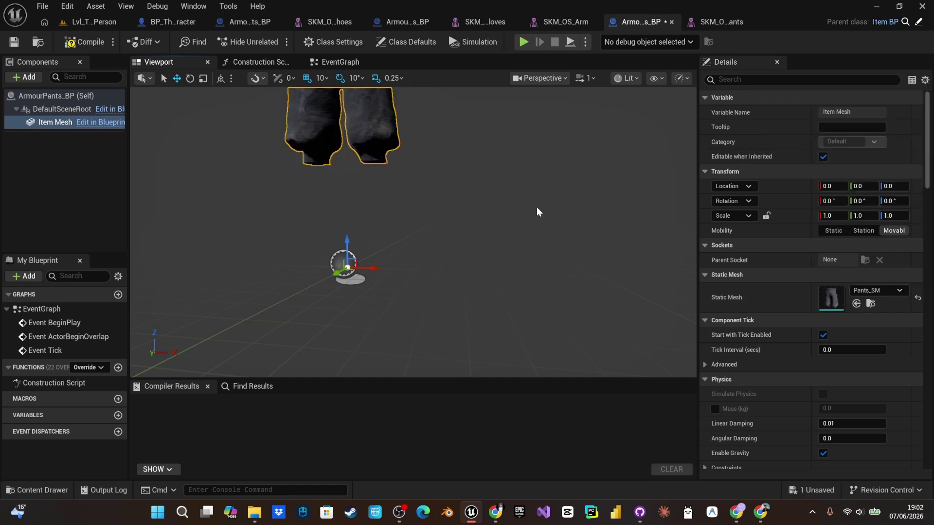
# Step: Compile and save ArmourPants_BP
pyautogui.moveTo(492, 219); pyautogui.dragTo(462, 243, button='right')
pyautogui.click(81, 42)
pyautogui.click(19, 42)
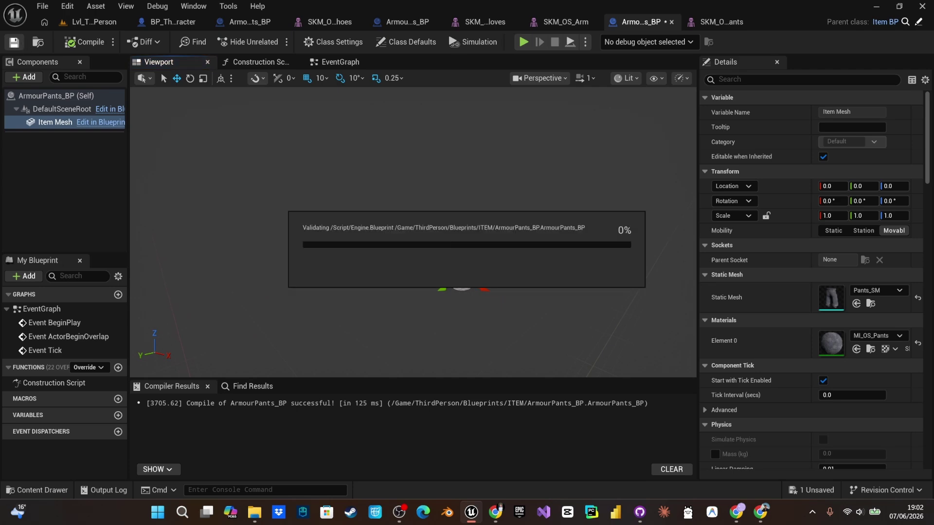
pyautogui.hotkey('ctrl', 'space')
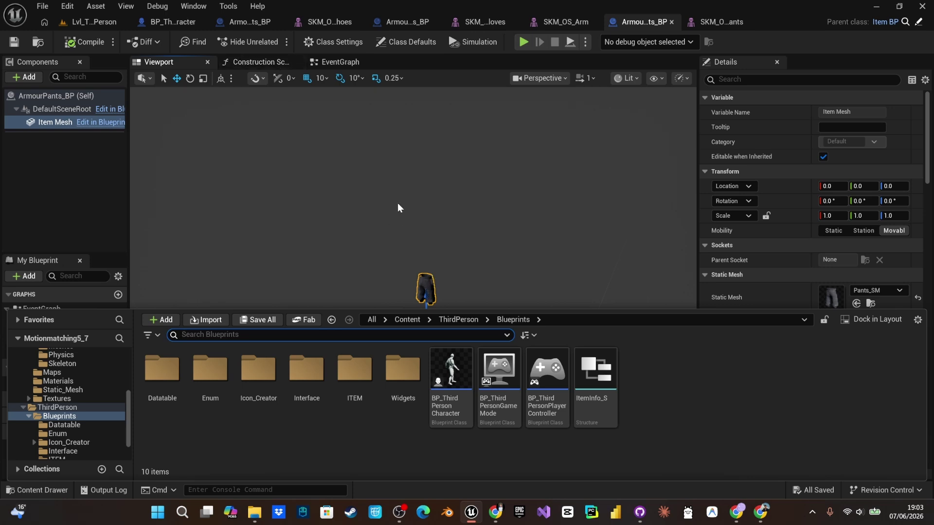
pyautogui.hotkey('ctrl', 'space')
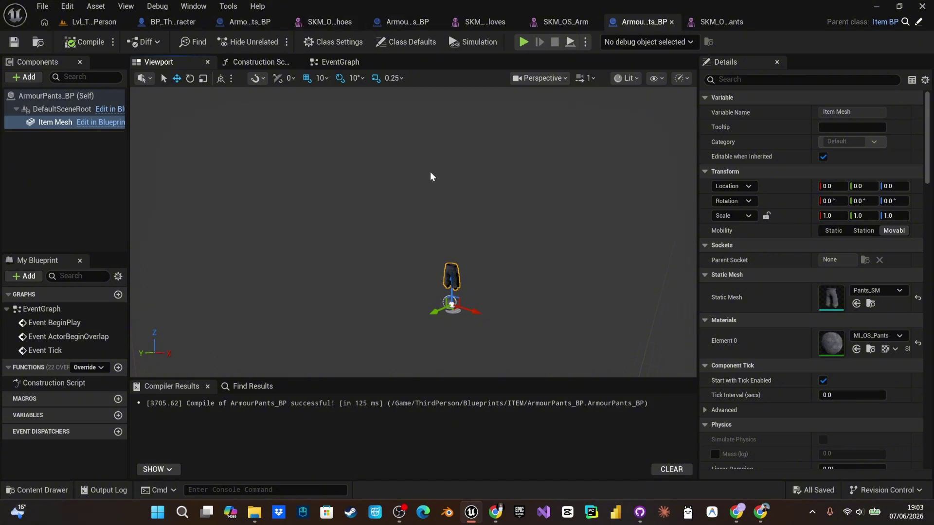
pyautogui.moveTo(371, 171); pyautogui.dragTo(409, 192, button='right')
pyautogui.hotkey('ctrl', 'space')
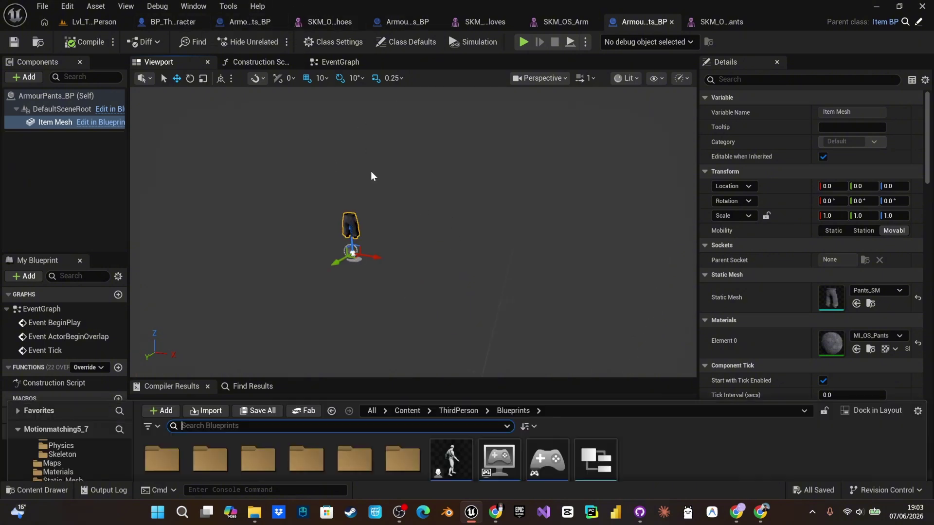
# Step: Open the Icon_capture Blueprint from the ThirdPerson/Blueprints/Icon_Creator folder
pyautogui.click(348, 319)
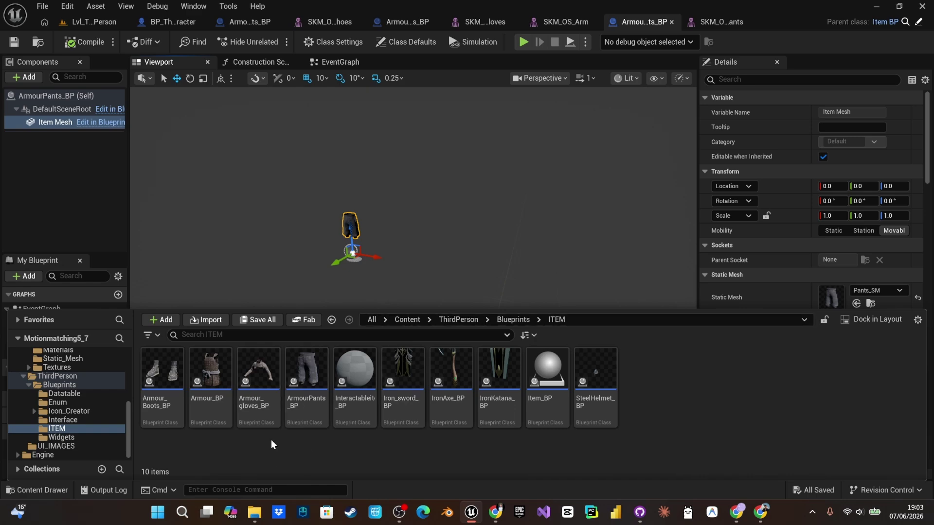
pyautogui.moveTo(360, 269); pyautogui.dragTo(322, 285, button='right')
pyautogui.hotkey('ctrl', 'space')
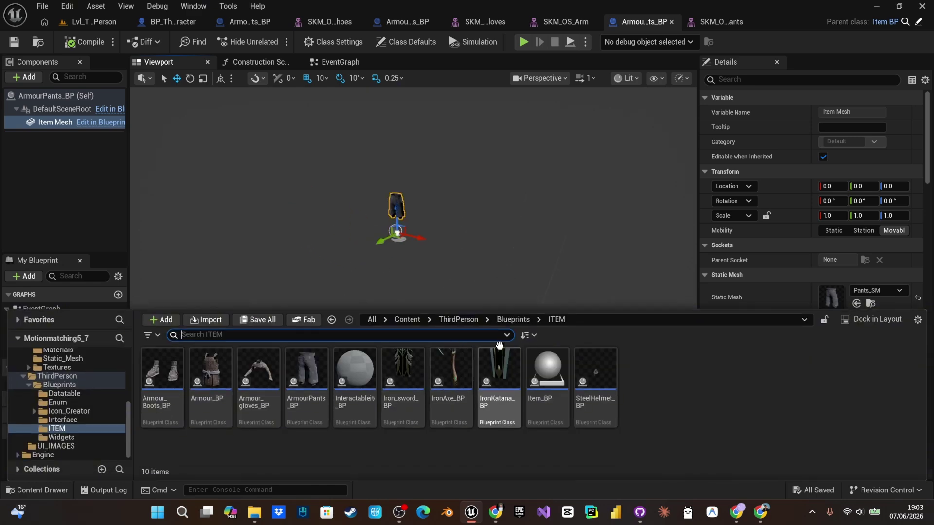
pyautogui.click(510, 321)
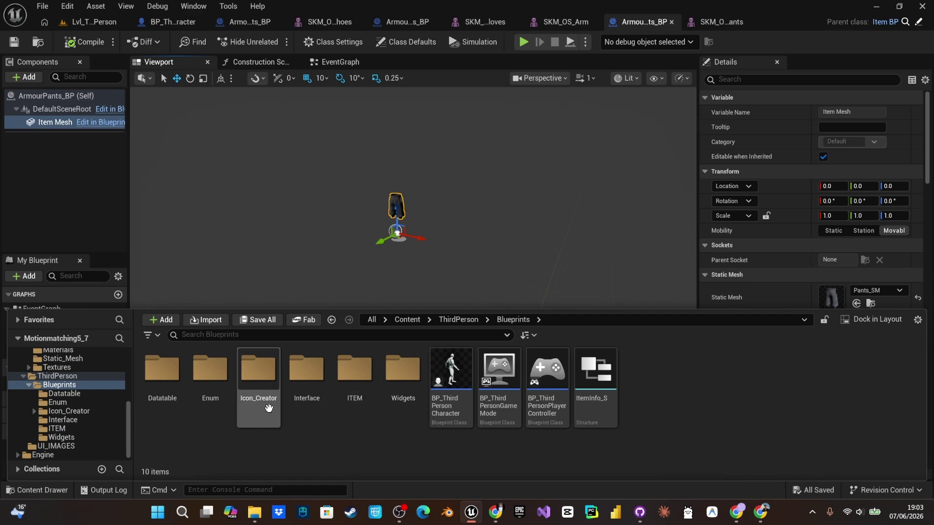
pyautogui.doubleClick(249, 382)
pyautogui.click(209, 372)
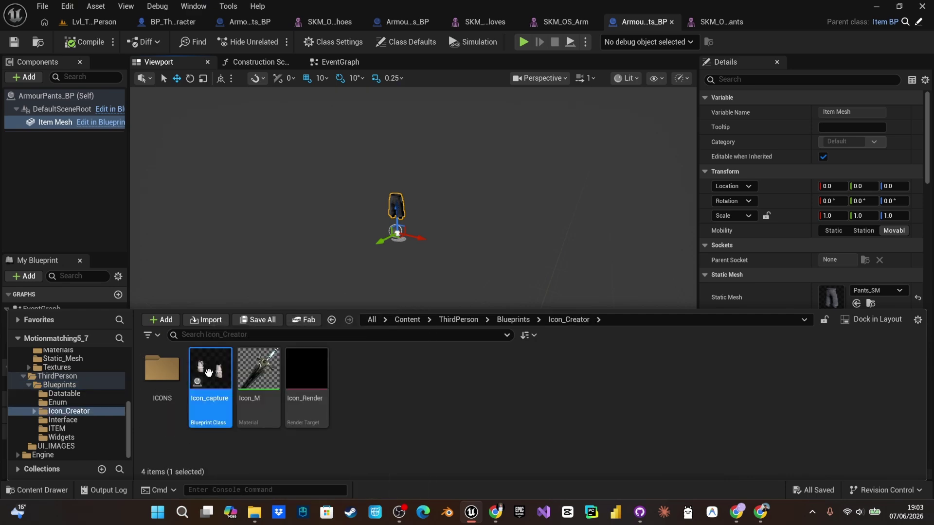
pyautogui.press('Return')
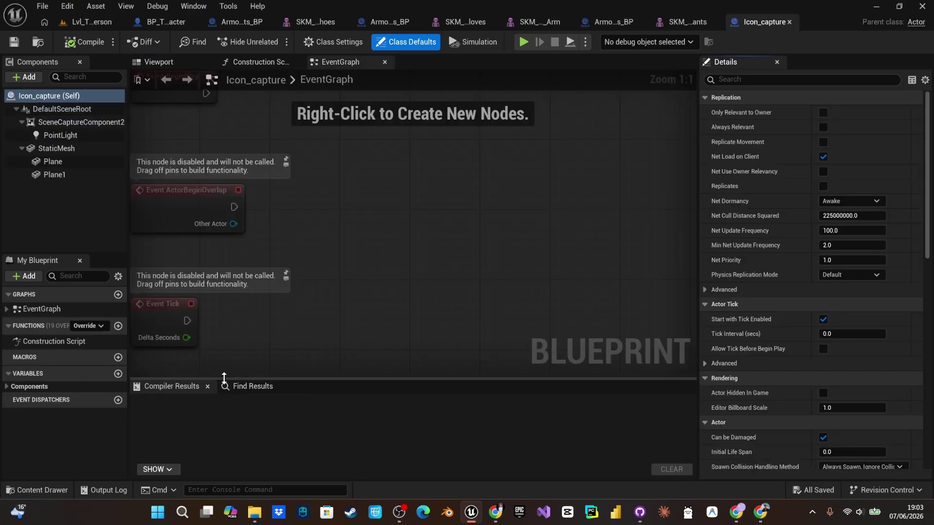
# Step: Assign Pants_SM as the static mesh of the StaticMesh component in Icon_capture
pyautogui.click(180, 67)
pyautogui.press('s')
pyautogui.moveTo(372, 276); pyautogui.dragTo(351, 253, button='right')
pyautogui.press('w')
pyautogui.click(348, 314)
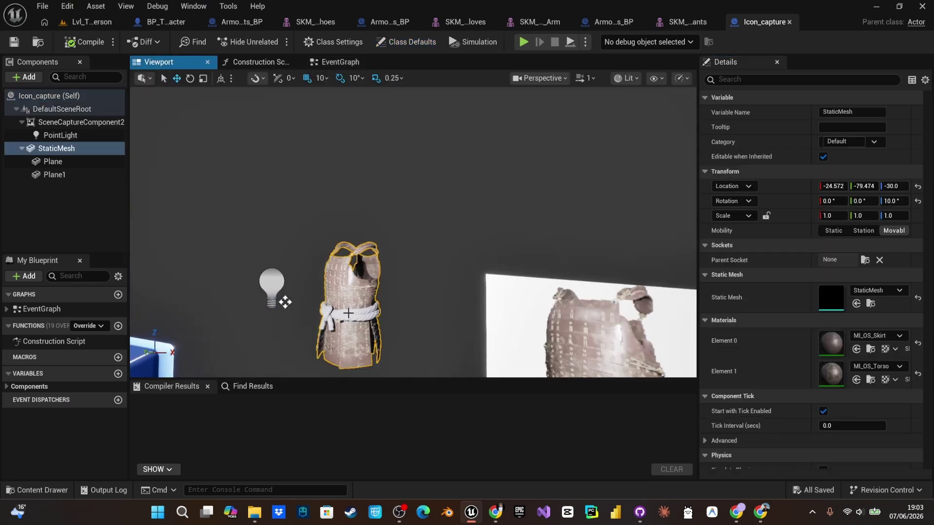
pyautogui.click(874, 292)
pyautogui.write('pants')
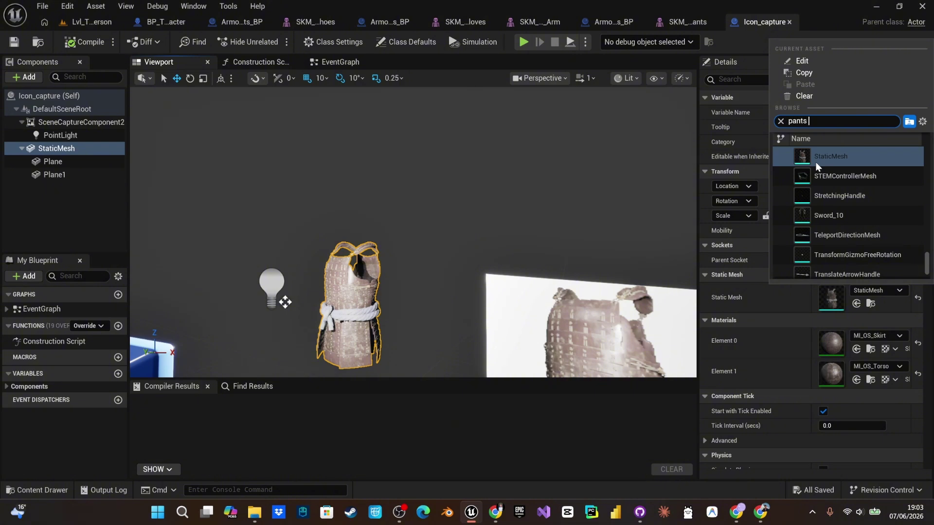
pyautogui.click(817, 157)
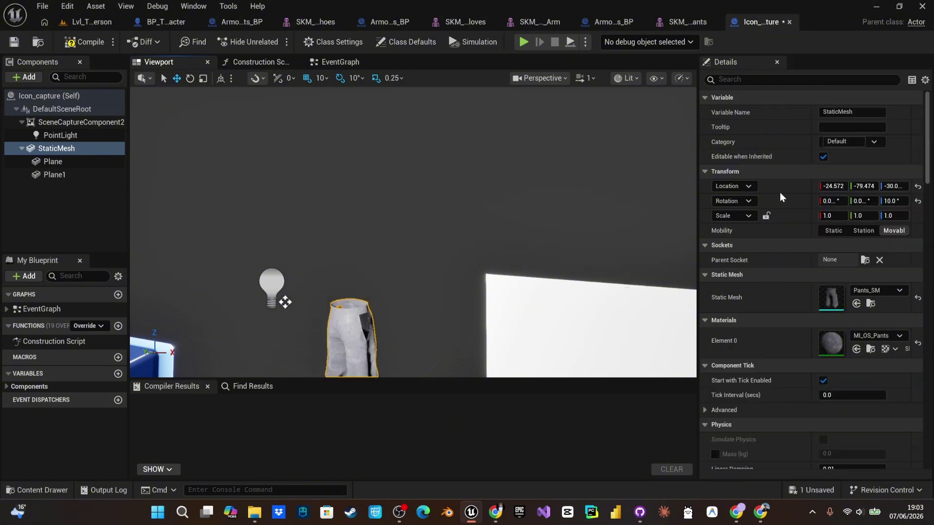
# Step: Raise the pants mesh to a Z location of about 0 so the whole garment fits the icon capture frame
pyautogui.moveTo(357, 279); pyautogui.dragTo(358, 304, button='right')
pyautogui.scroll(-6, 357, 279)
pyautogui.scroll(5, 358, 280)
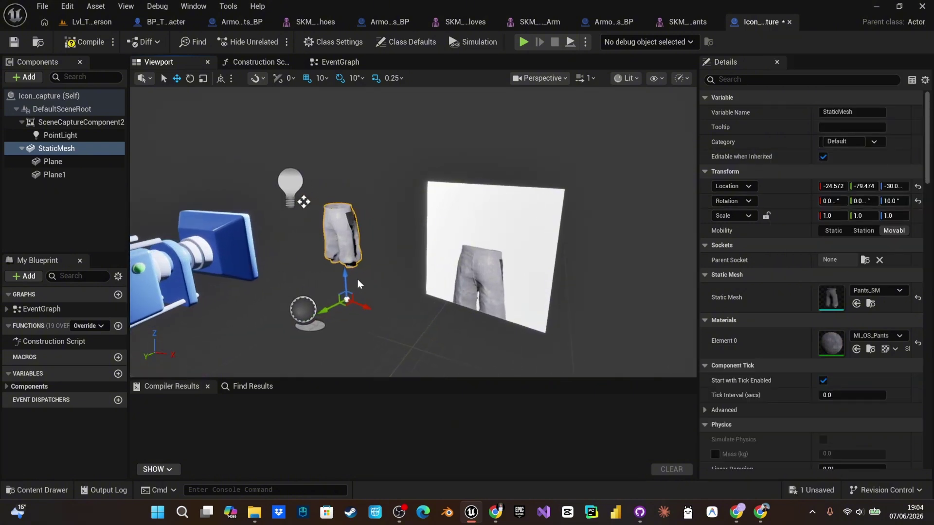
pyautogui.moveTo(343, 274); pyautogui.dragTo(342, 247)
# Step: Move the point light to about X 12.2, Y 124.4, Z -23 to light the pants, and compile and save Icon_capture
pyautogui.moveTo(167, 279); pyautogui.dragTo(146, 302, button='right')
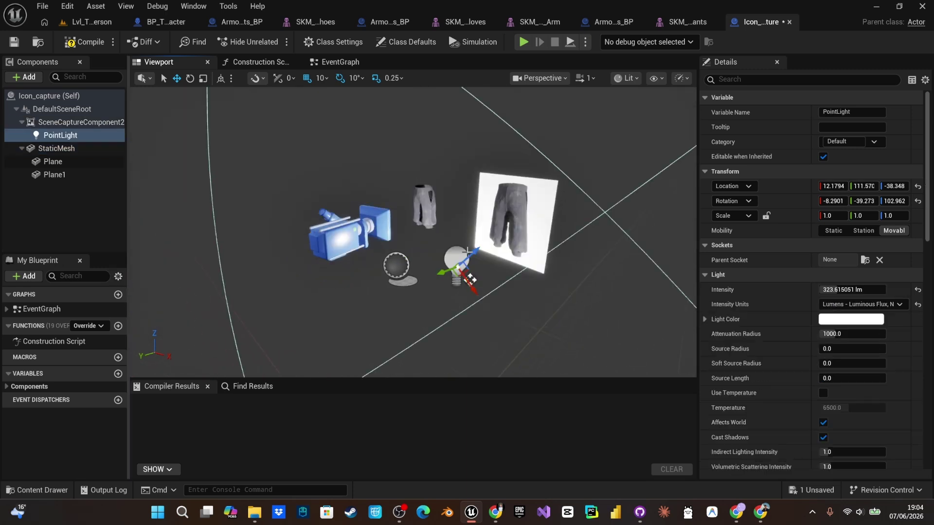
pyautogui.moveTo(467, 252)
pyautogui.mouseDown()
pyautogui.moveTo(426, 265)
pyautogui.moveTo(477, 258)
pyautogui.moveTo(513, 209)
pyautogui.moveTo(476, 237)
pyautogui.mouseUp()
pyautogui.press('a')
pyautogui.moveTo(477, 237); pyautogui.dragTo(343, 152, button='right')
pyautogui.press('w')
pyautogui.press('s')
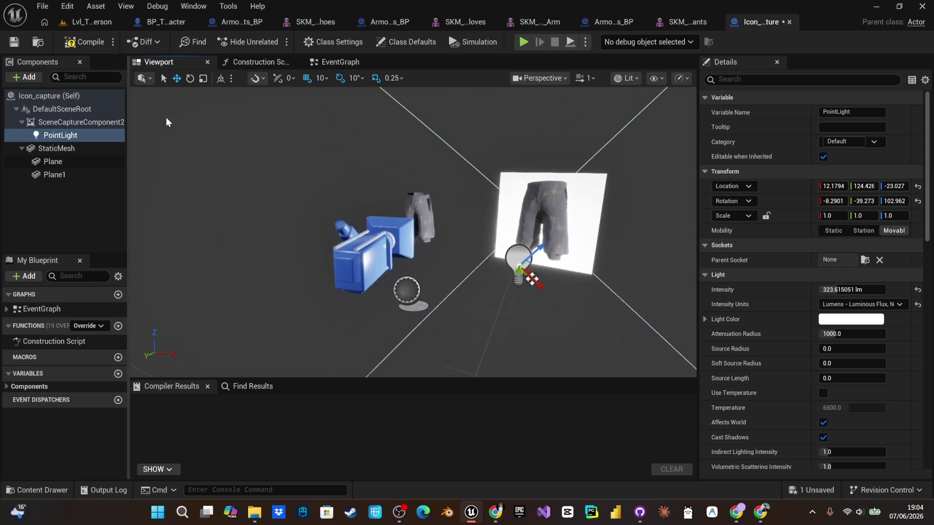
pyautogui.click(84, 49)
pyautogui.click(14, 43)
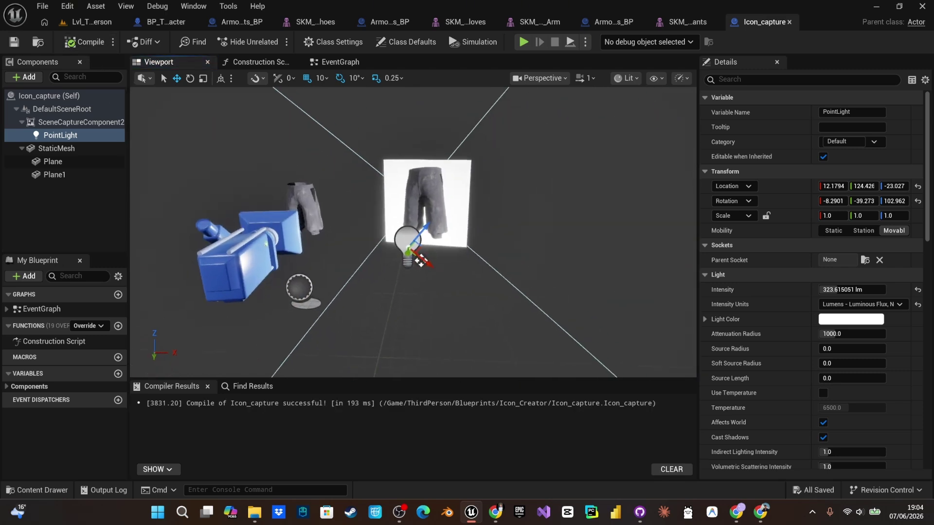
# Step: Create a static texture of the pants from the Icon_Render render target in the Icon_Creator folder
pyautogui.hotkey('ctrl', 'space')
pyautogui.rightClick(214, 379)
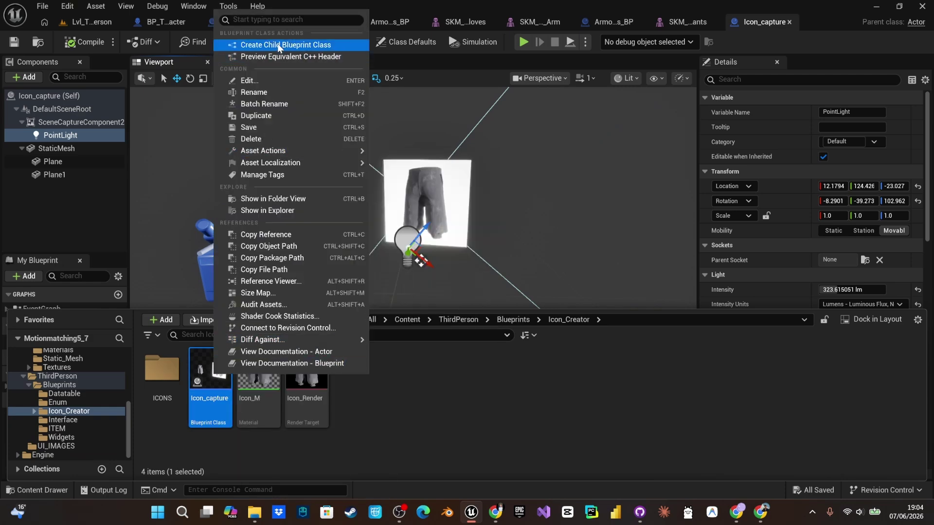
pyautogui.click(419, 406)
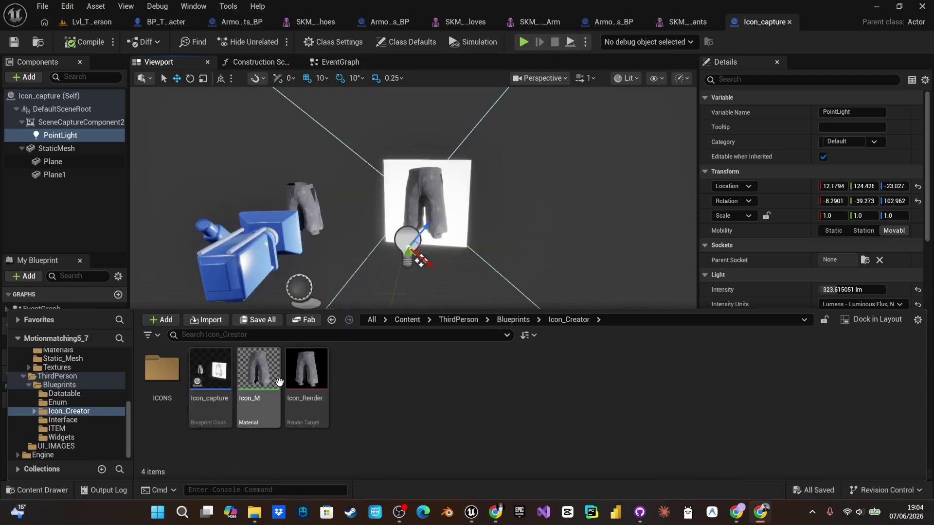
pyautogui.rightClick(262, 371)
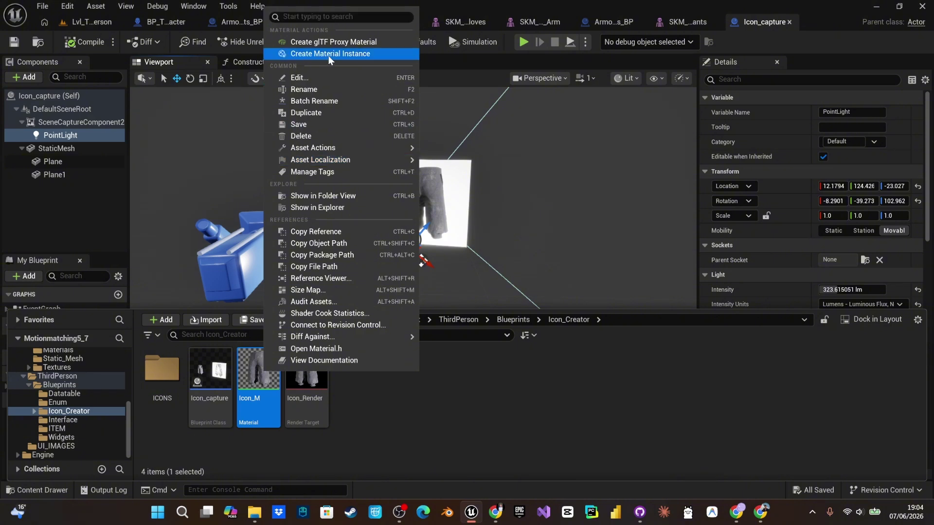
pyautogui.rightClick(306, 370)
pyautogui.click(360, 74)
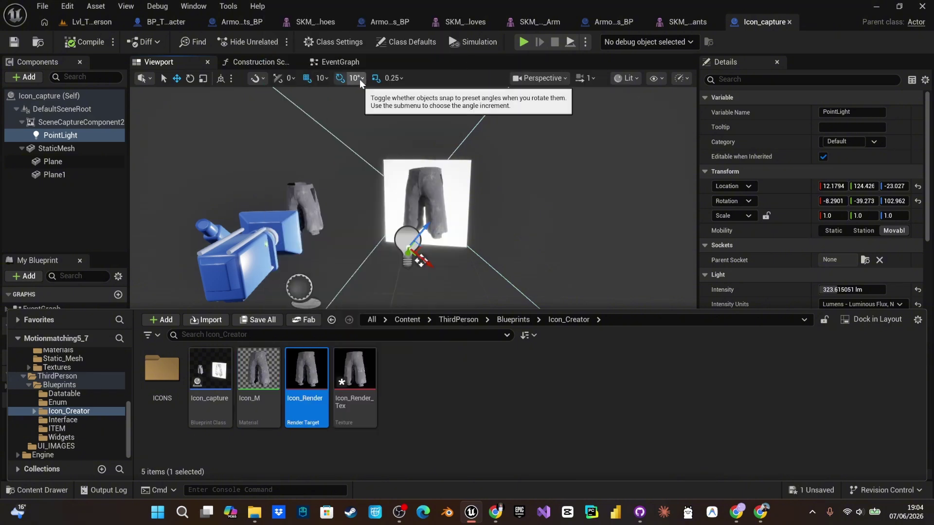
# Step: Open Icon_Render_Tex, set its Max Alpha to 0 and Min Alpha to 1, and save the texture
pyautogui.click(369, 388)
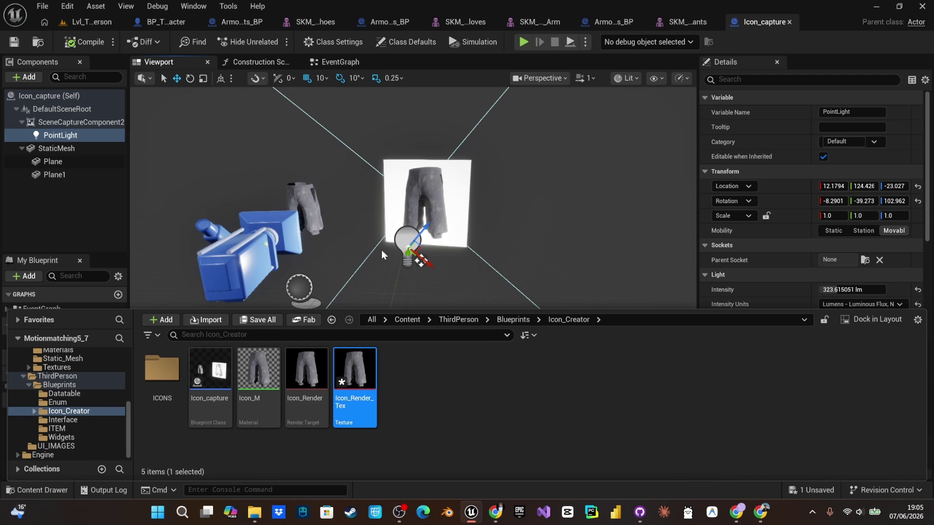
pyautogui.doubleClick(354, 374)
pyautogui.scroll(-5, 797, 323)
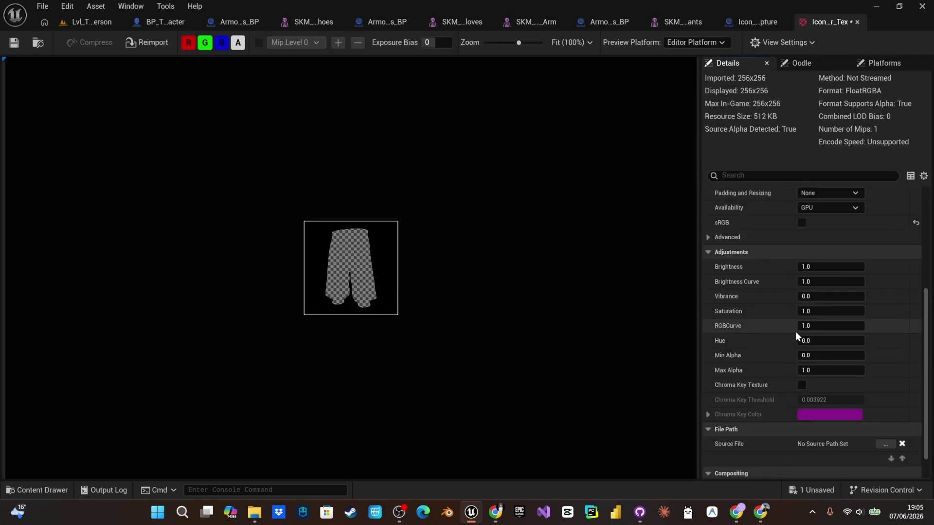
pyautogui.click(813, 369)
pyautogui.write('0')
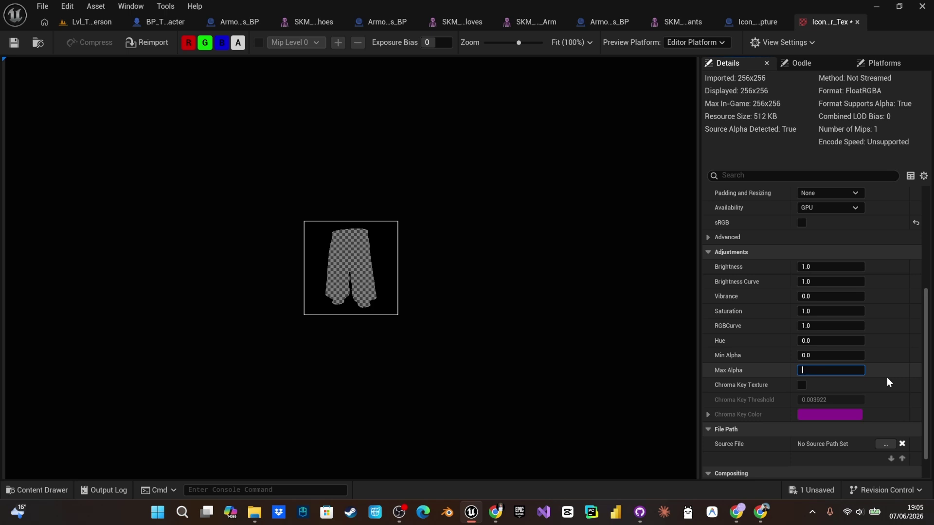
pyautogui.click(843, 356)
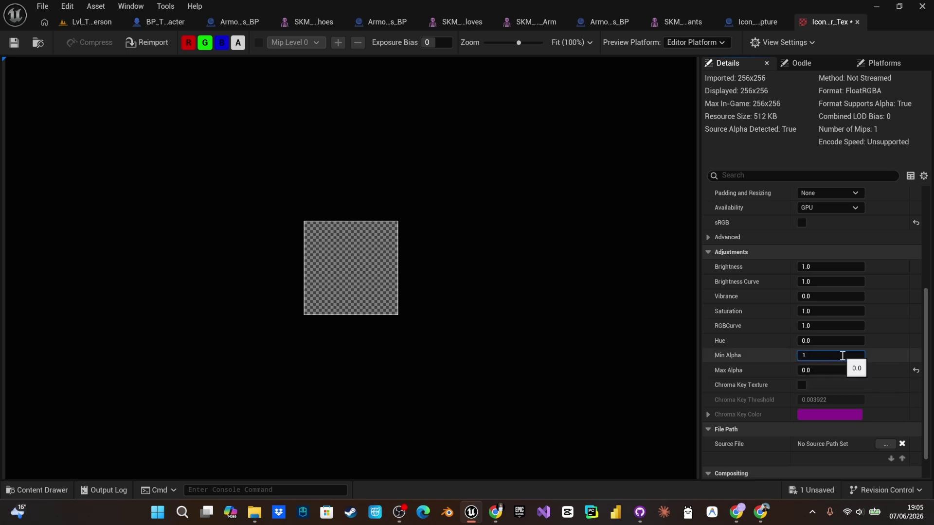
pyautogui.write('1')
pyautogui.press('Return')
pyautogui.click(14, 42)
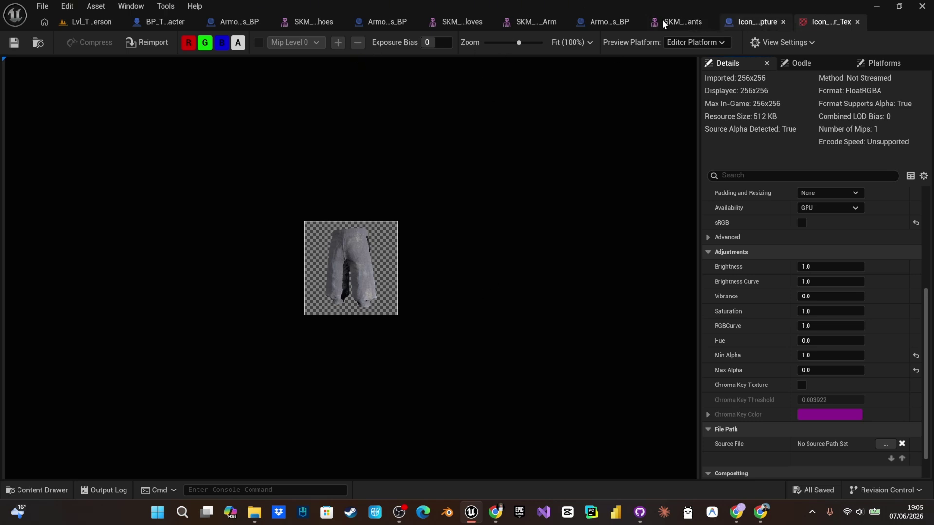
# Step: Rename the Icon_Render_Tex texture to pants_Tex and move it into the ICONS folder
pyautogui.hotkey('ctrl', 'space')
pyautogui.moveTo(355, 377)
pyautogui.mouseDown()
pyautogui.moveTo(389, 393)
pyautogui.moveTo(363, 389)
pyautogui.mouseUp()
pyautogui.click(346, 404)
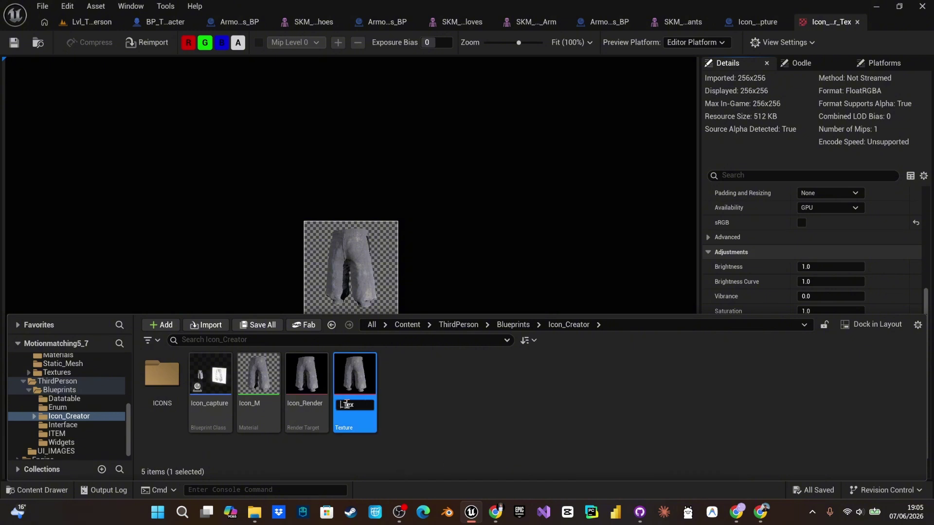
pyautogui.press('Return')
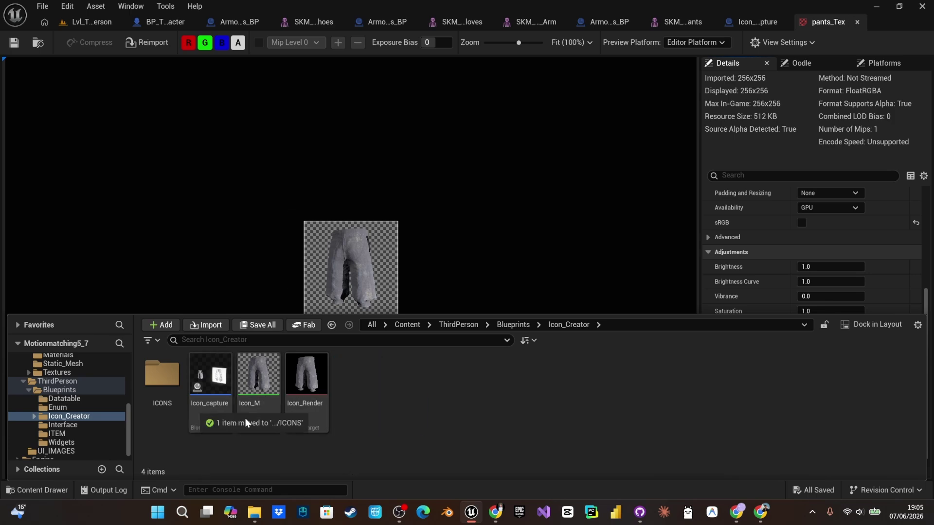
# Step: Return to the Icon_capture Blueprint and assign ArmsNGloves_SM as the static mesh of its StaticMesh component
pyautogui.doubleClick(209, 377)
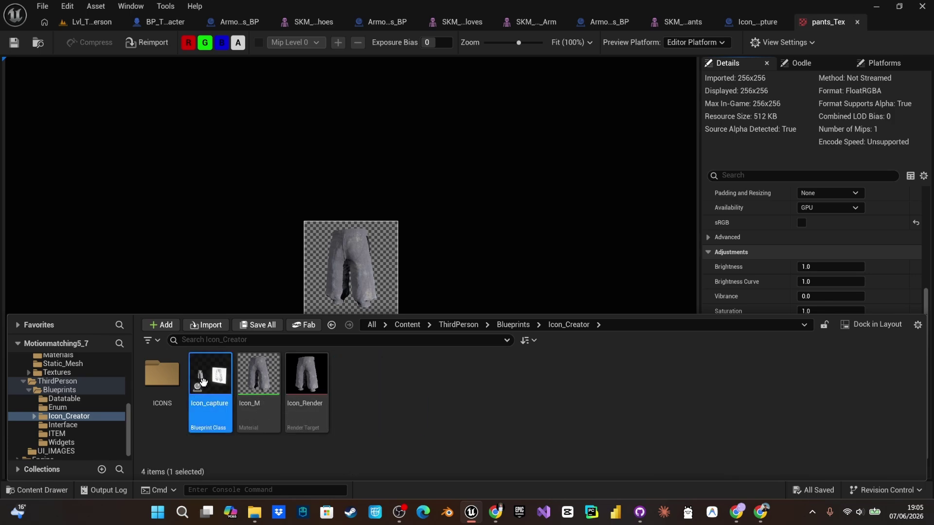
pyautogui.click(304, 208)
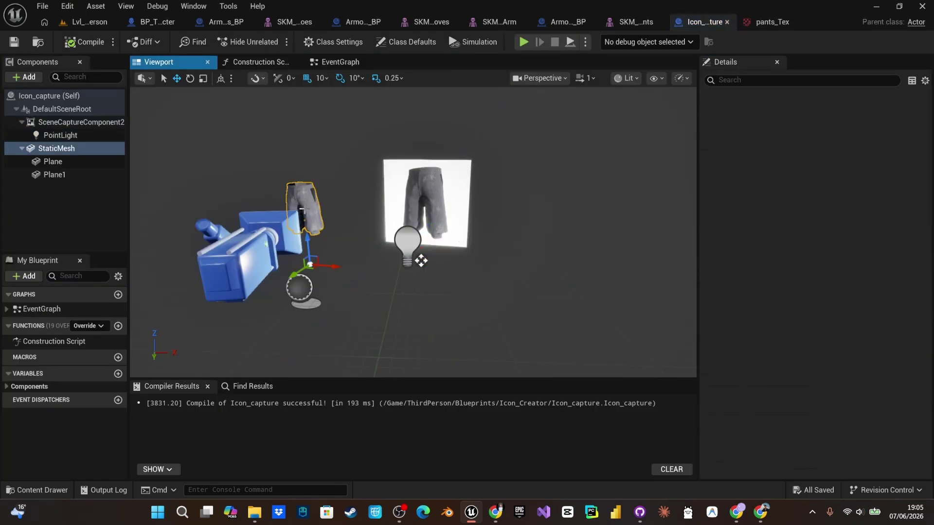
pyautogui.click(878, 291)
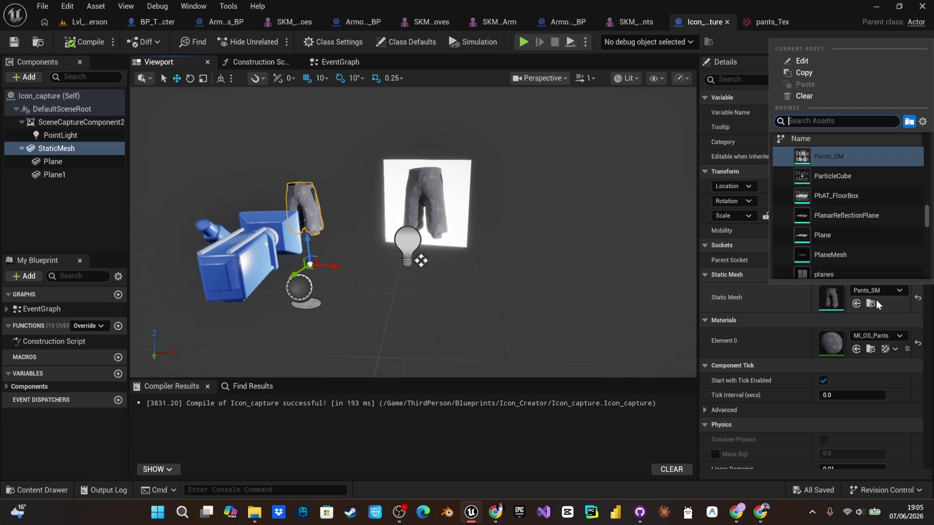
pyautogui.write('glove')
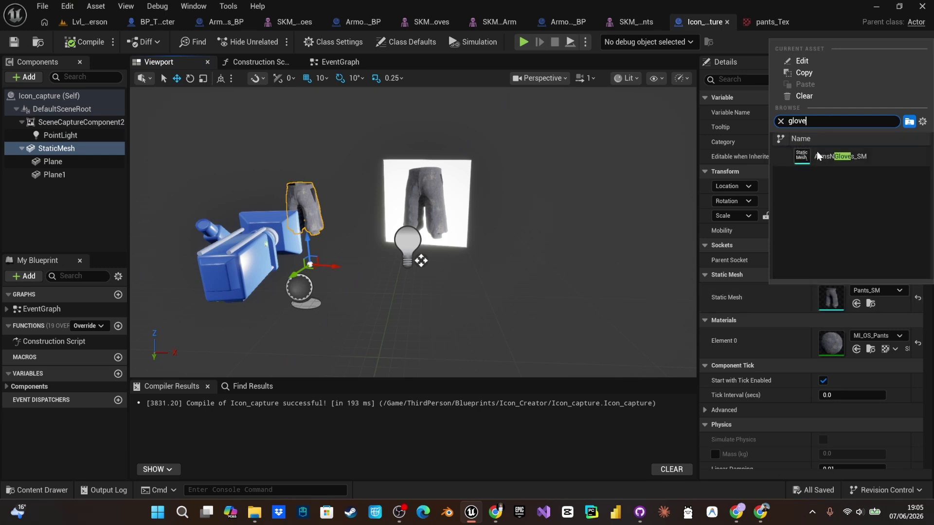
pyautogui.click(816, 150)
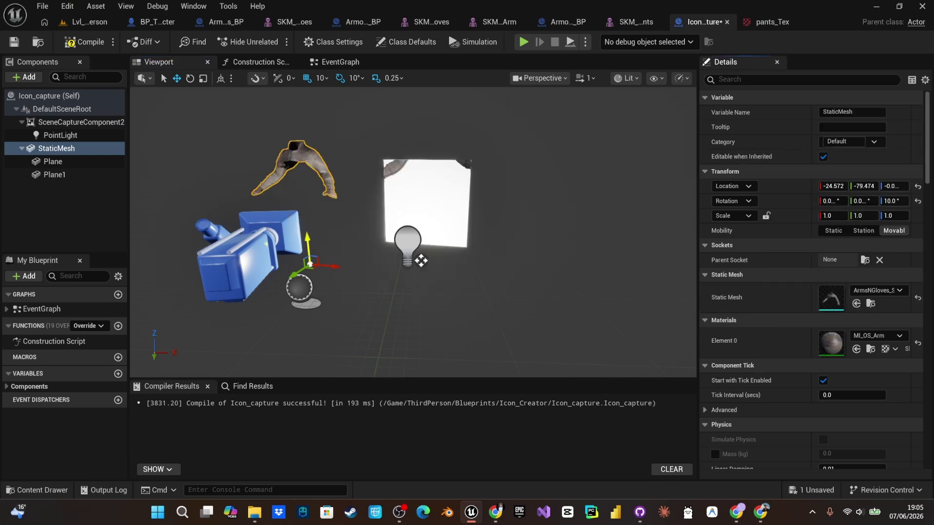
# Step: Move the gloves mesh to about X -47.7, Y -63.3, Z -40 and move the scene capture camera farther back to frame it
pyautogui.moveTo(309, 245); pyautogui.dragTo(296, 273)
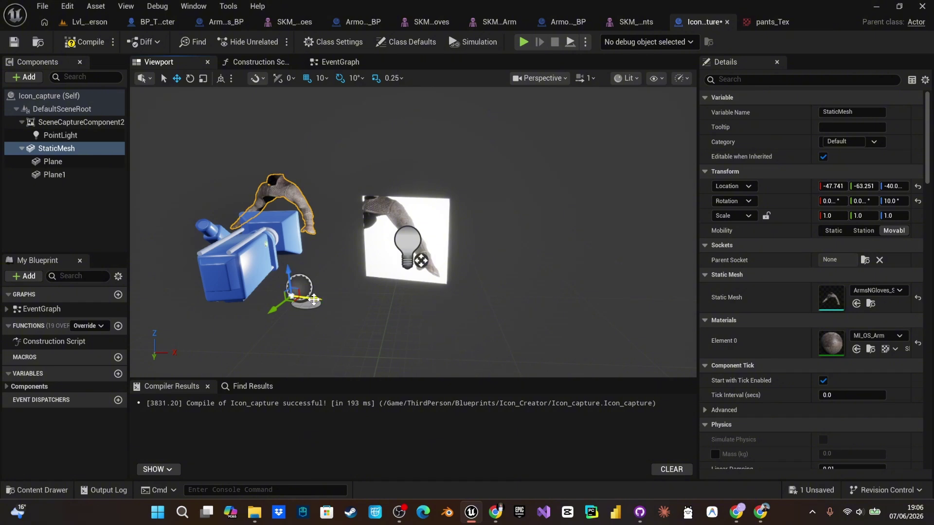
pyautogui.press('e')
pyautogui.moveTo(312, 309); pyautogui.dragTo(321, 308)
# Step: Move the point light to about X 180.2, Y 36.2, Z -79.5 to light the arms and gloves
pyautogui.click(400, 276)
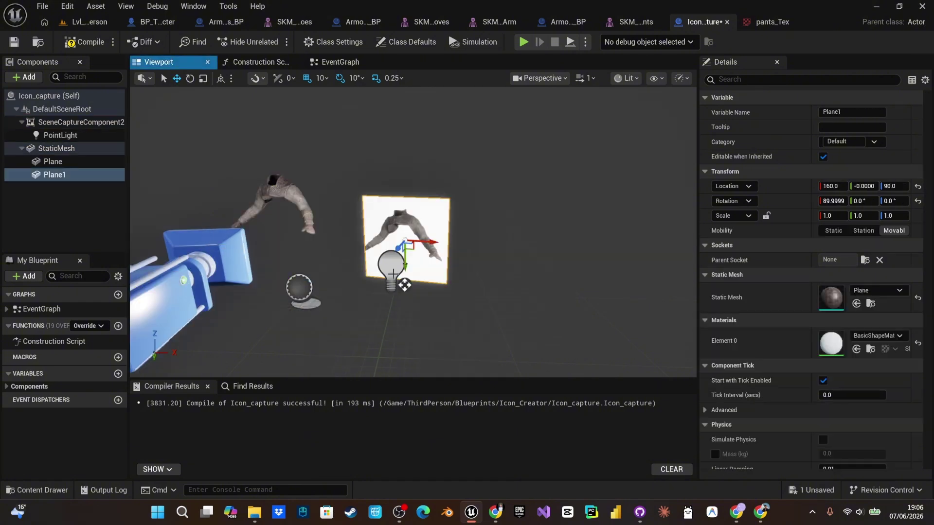
pyautogui.click(396, 278)
pyautogui.moveTo(396, 279); pyautogui.dragTo(349, 202)
pyautogui.press('s')
pyautogui.moveTo(351, 199)
pyautogui.mouseDown(button='right')
pyautogui.moveTo(332, 198)
pyautogui.moveTo(351, 199)
pyautogui.mouseUp(button='right')
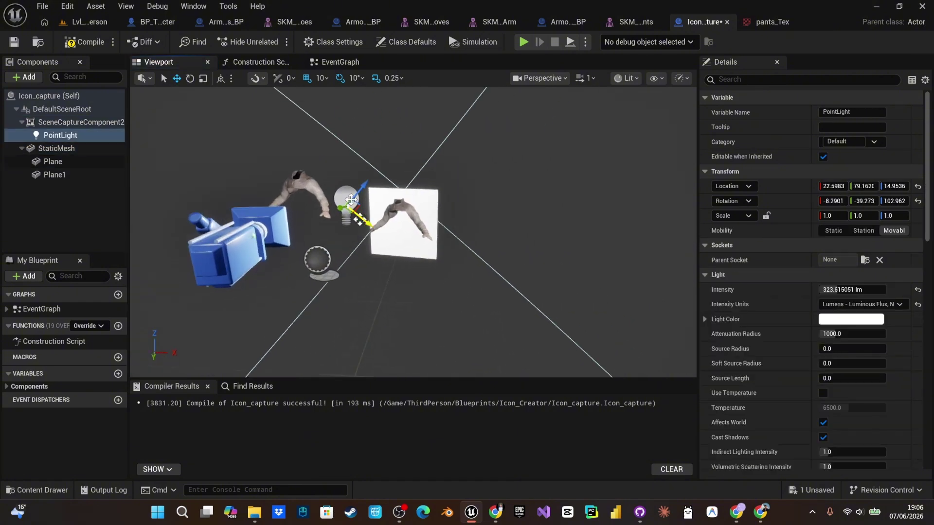
pyautogui.moveTo(359, 193); pyautogui.dragTo(335, 223)
pyautogui.press('w')
pyautogui.moveTo(336, 224); pyautogui.dragTo(336, 194, button='right')
pyautogui.press('s')
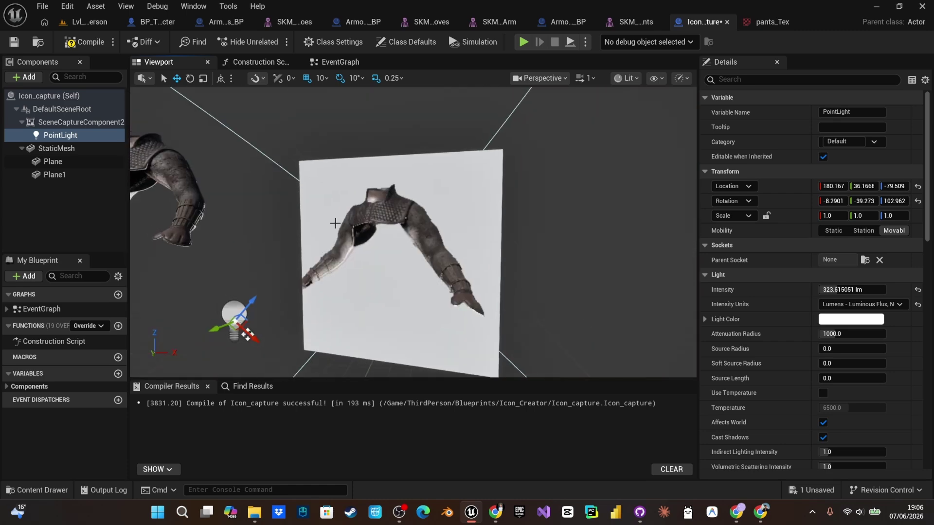
# Step: Create a static texture of the gloves from the Icon_Render render target and open the new texture for editing
pyautogui.hotkey('ctrl', 'space')
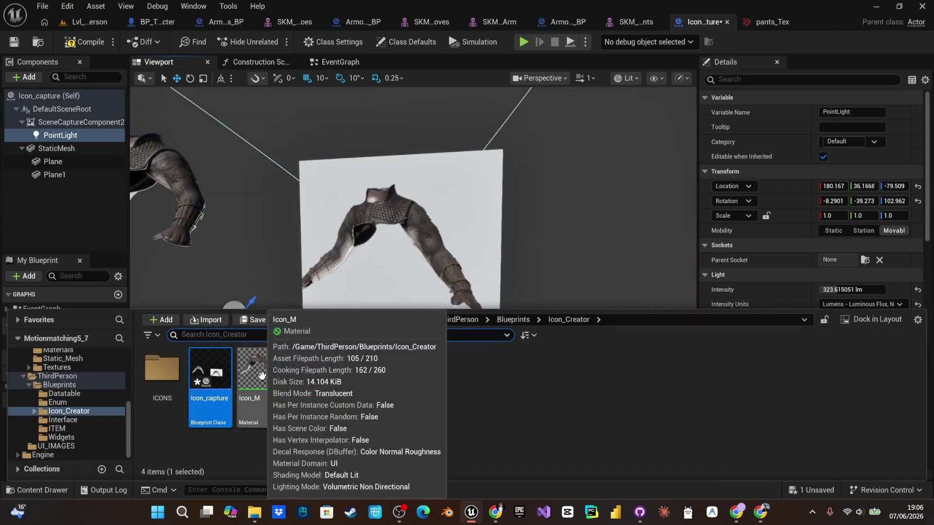
pyautogui.click(301, 376)
pyautogui.rightClick(302, 376)
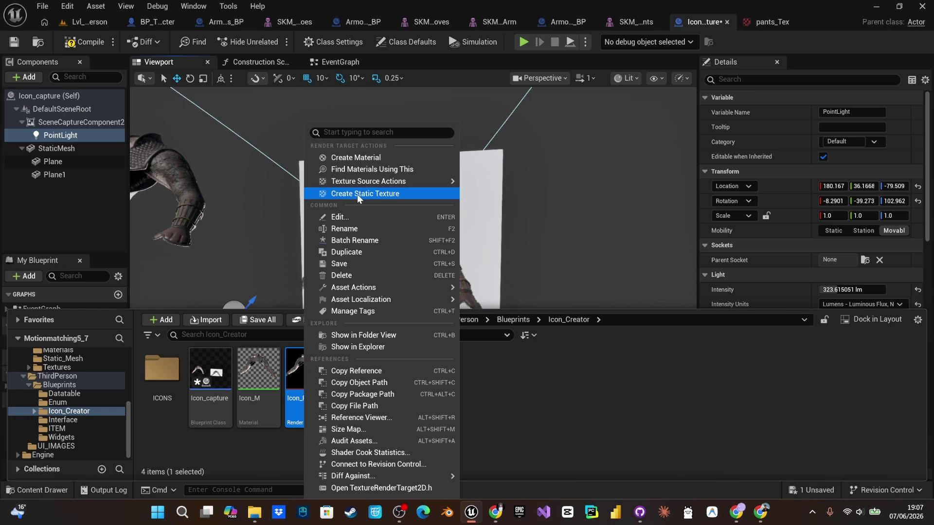
pyautogui.click(356, 194)
pyautogui.doubleClick(365, 361)
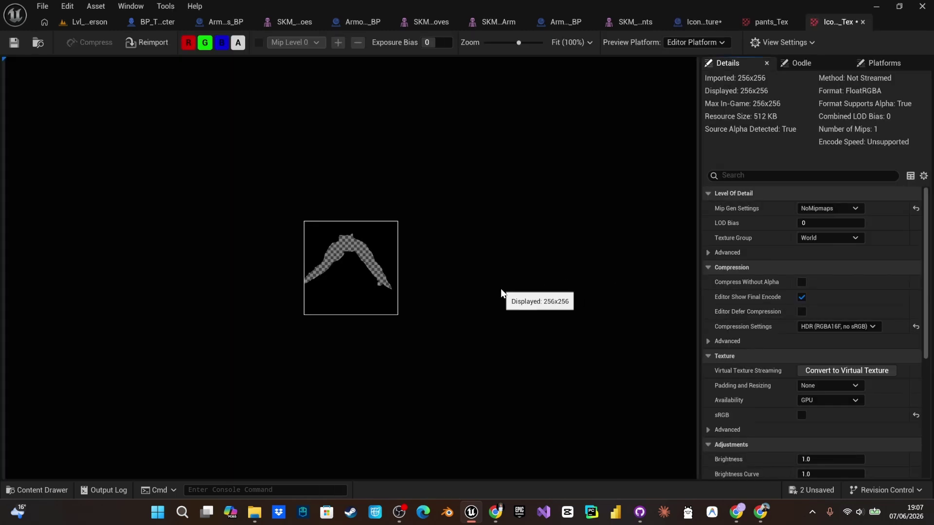
# Step: Set the gloves texture's Min Alpha to 1 and Max Alpha to 0, then save it
pyautogui.scroll(-5, 812, 350)
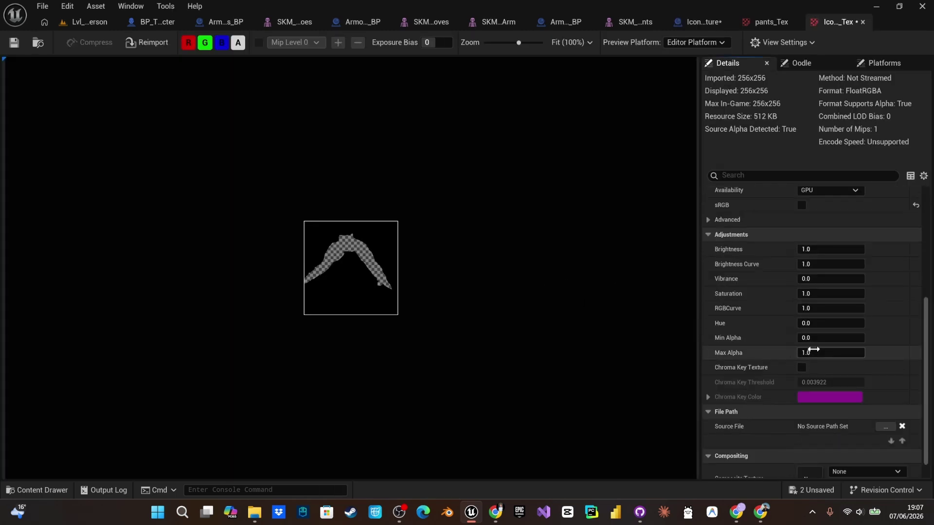
pyautogui.click(819, 338)
pyautogui.write('1')
pyautogui.click(822, 351)
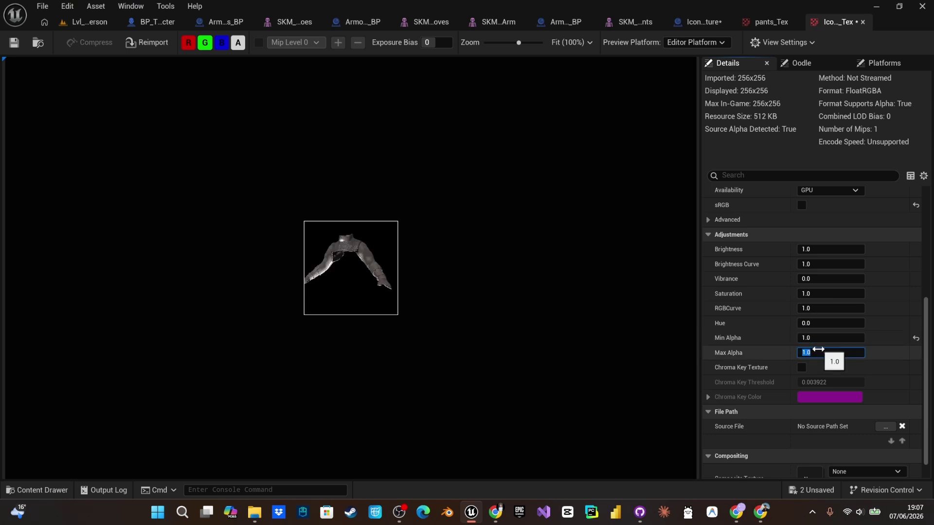
pyautogui.write('0')
pyautogui.press('Return')
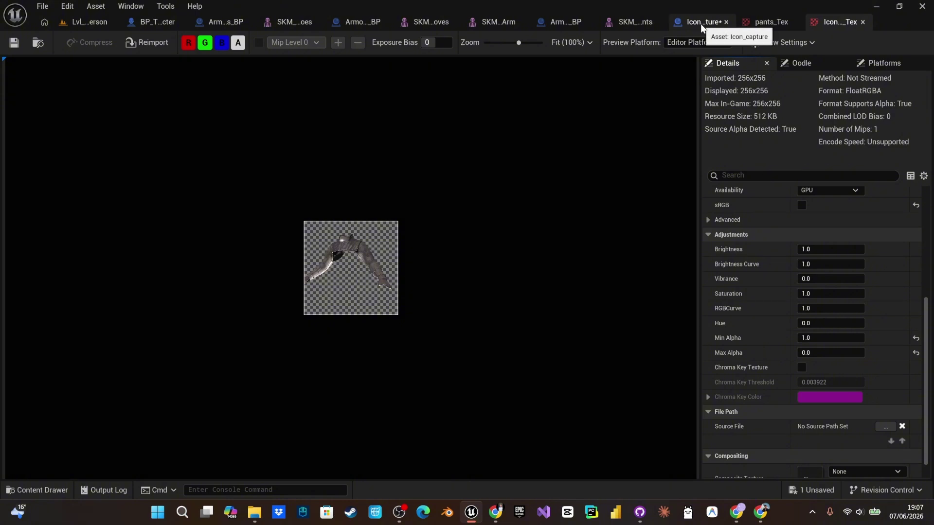
# Step: Rename the gloves texture Icon_Render_Tex in the Icon_Creator folder as Gloves_TeX
pyautogui.hotkey('ctrl', 'space')
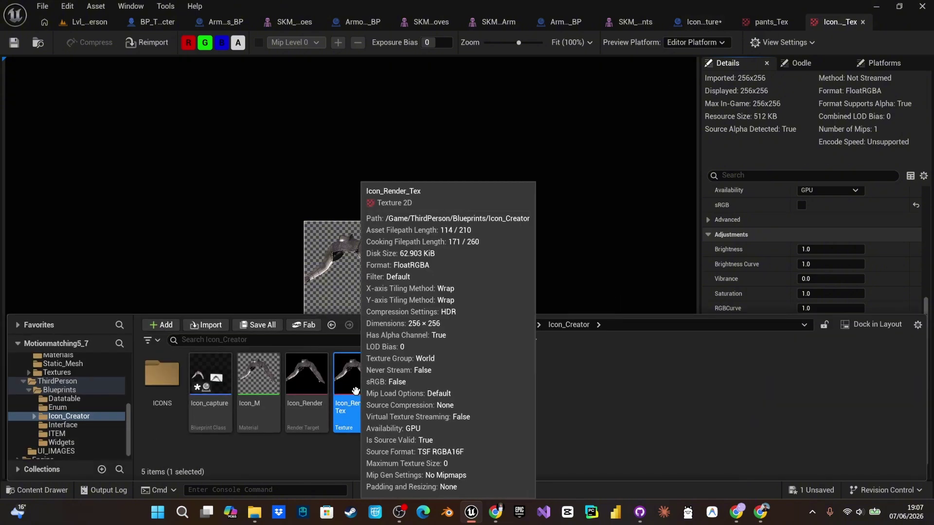
pyautogui.moveTo(356, 385); pyautogui.dragTo(356, 392)
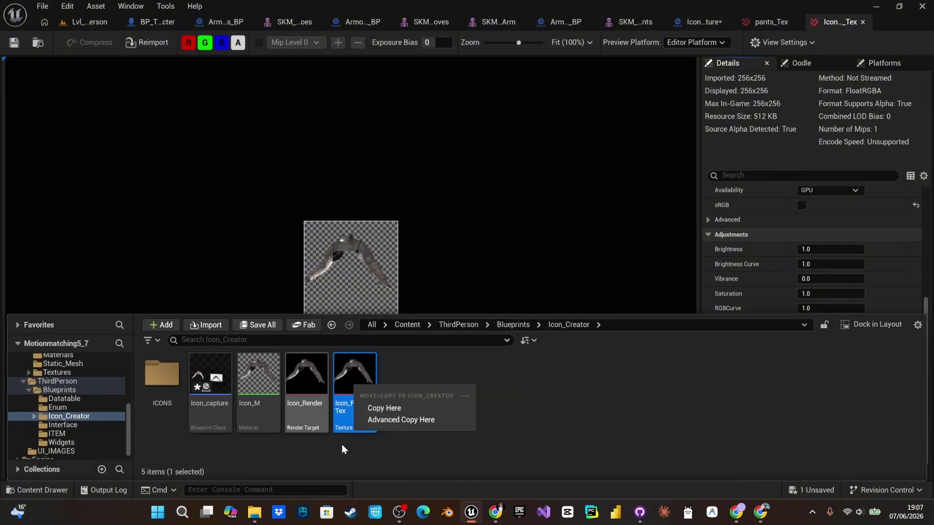
pyautogui.click(386, 410)
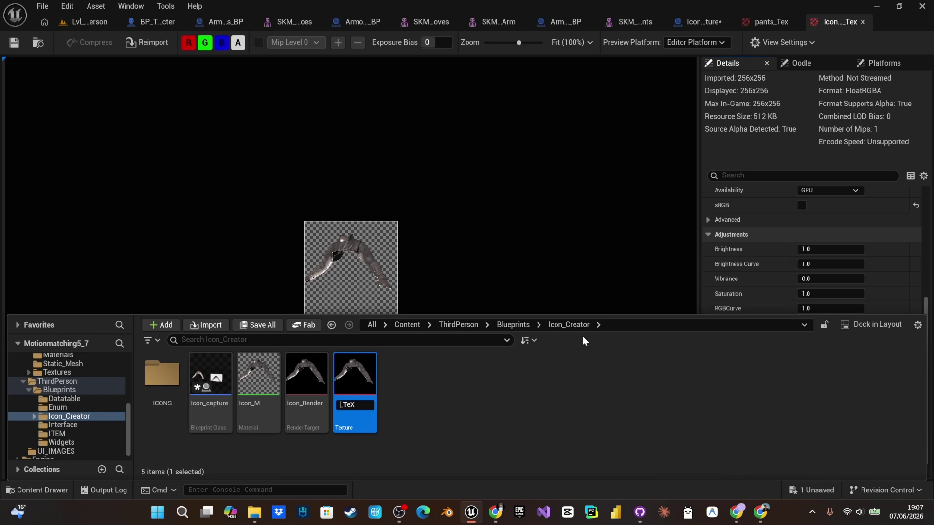
pyautogui.write('s')
pyautogui.press('Return')
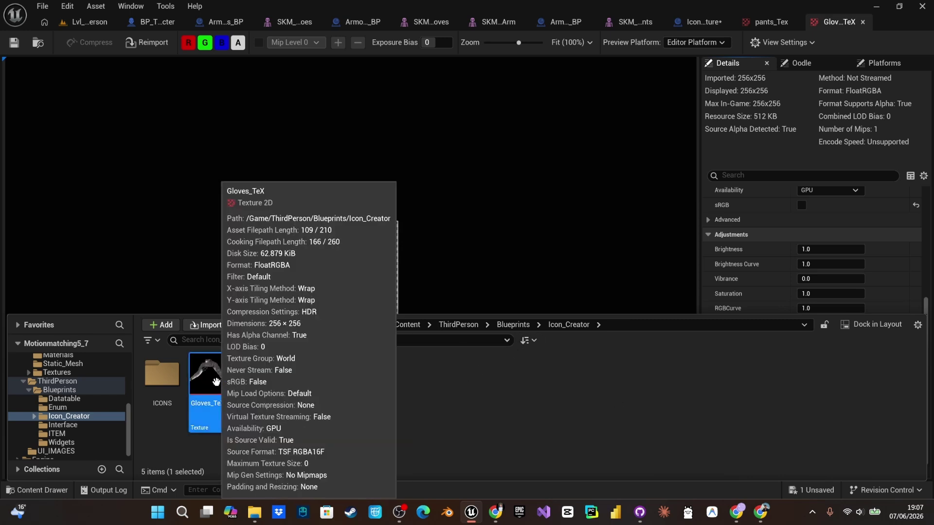
# Step: Return to the Icon_capture Blueprint and assign the boots static mesh to its StaticMesh component
pyautogui.doubleClick(257, 375)
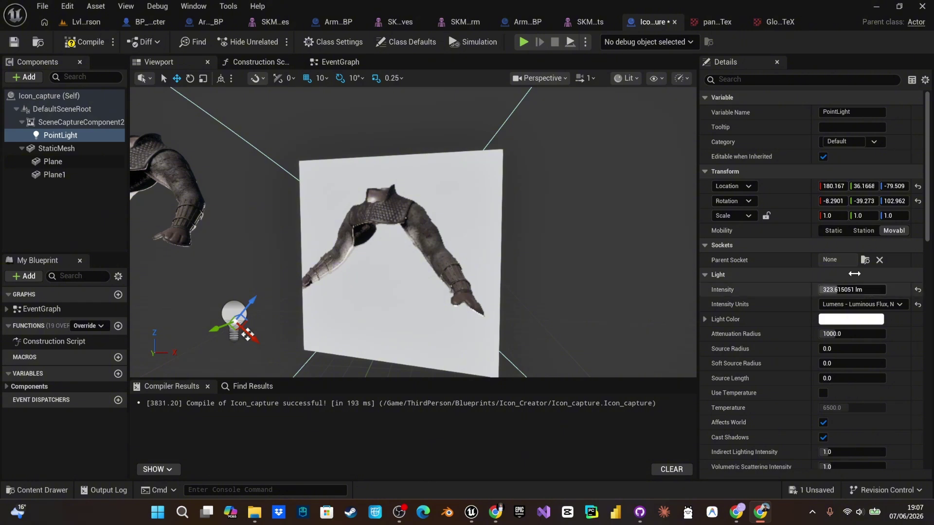
pyautogui.doubleClick(56, 147)
pyautogui.moveTo(642, 195); pyautogui.dragTo(683, 188, button='right')
pyautogui.click(871, 291)
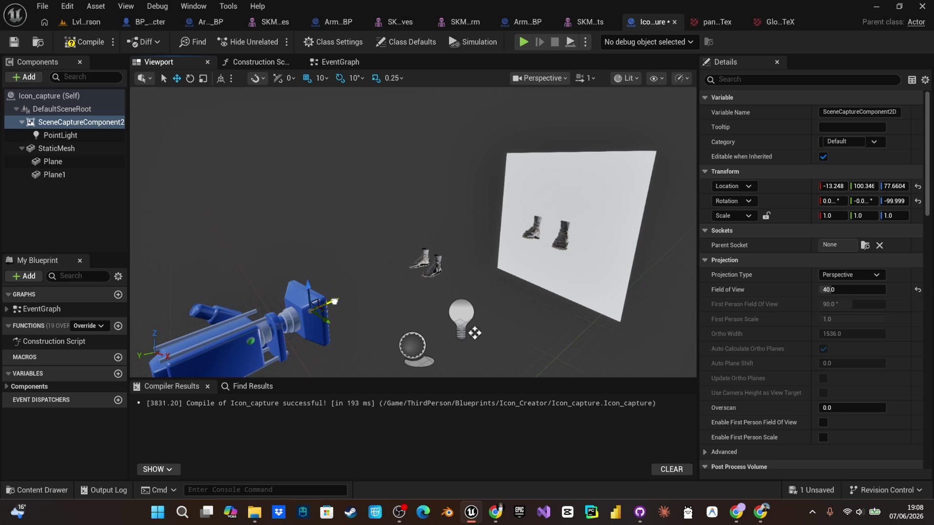
# Step: Move the scene capture camera to about X -38.7, Y 13.4, Z 67.7 in front of the boots, and shift the point light to the camera's side
pyautogui.moveTo(323, 301); pyautogui.dragTo(402, 282)
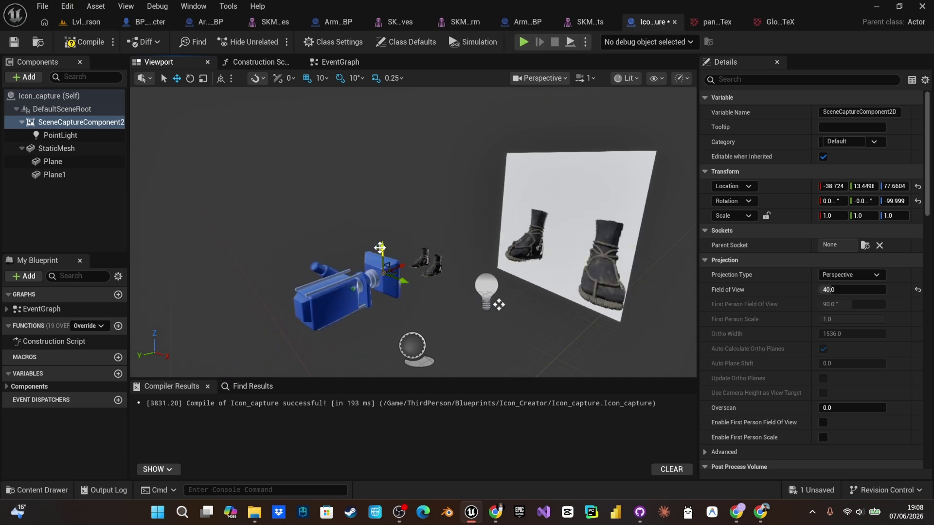
pyautogui.moveTo(380, 249); pyautogui.dragTo(382, 259)
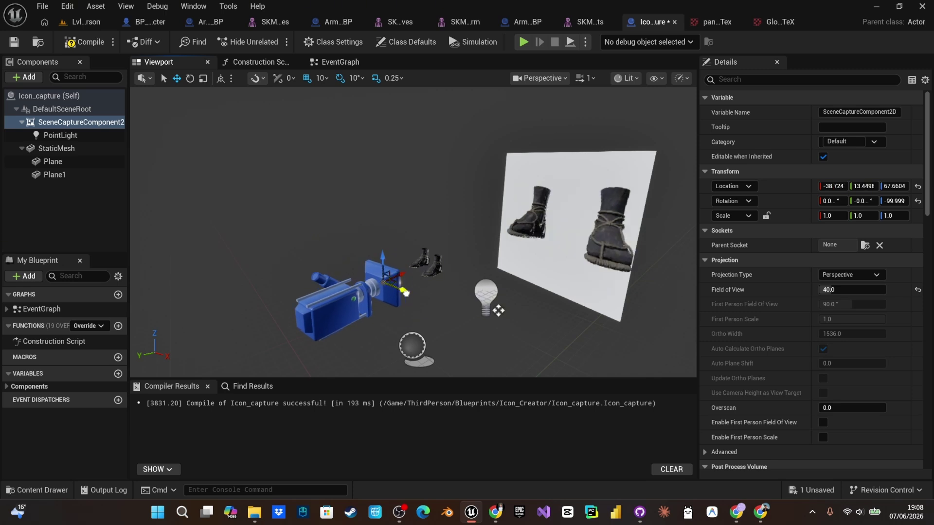
pyautogui.click(491, 305)
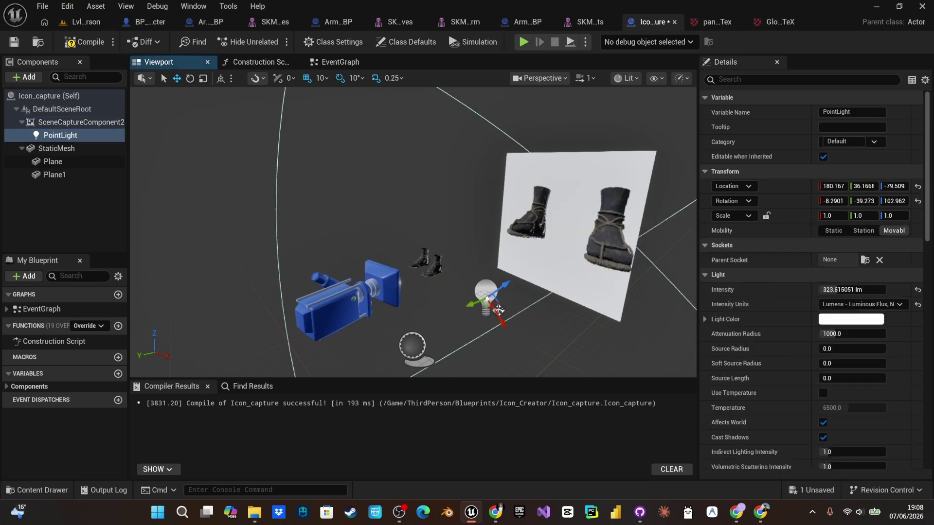
pyautogui.moveTo(487, 296); pyautogui.dragTo(348, 258)
pyautogui.moveTo(347, 259)
pyautogui.mouseDown(button='right')
pyautogui.moveTo(249, 267)
pyautogui.moveTo(350, 259)
pyautogui.mouseUp(button='right')
pyautogui.press('s')
pyautogui.press('w')
# Step: Tilt the scene capture camera to a Y rotation of -10° and move it to about X -39, Y 11.7, Z 77.5
pyautogui.click(390, 297)
pyautogui.press('e')
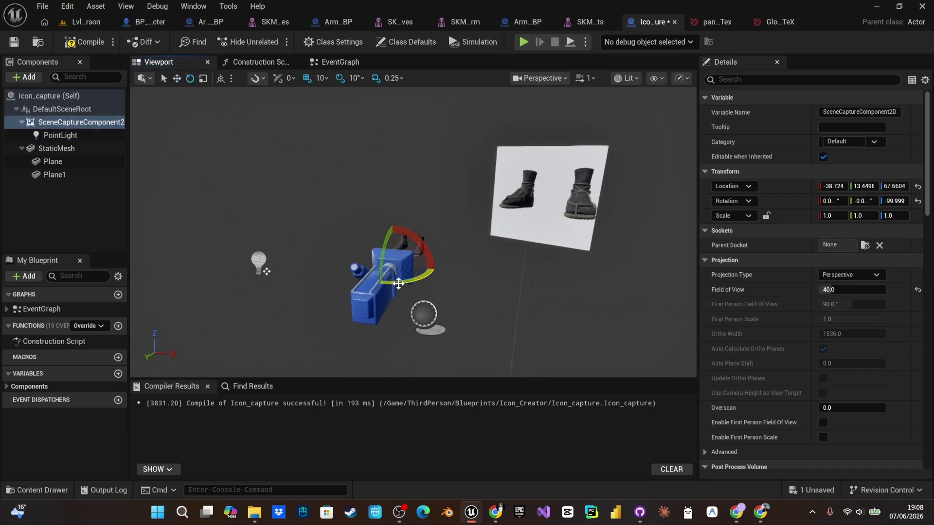
pyautogui.moveTo(389, 284)
pyautogui.mouseDown()
pyautogui.moveTo(409, 282)
pyautogui.moveTo(390, 285)
pyautogui.mouseUp()
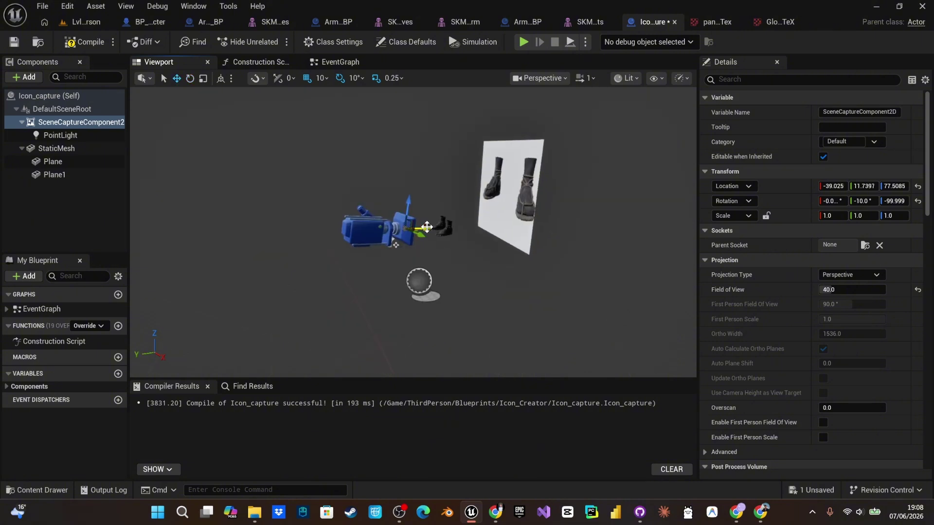
pyautogui.moveTo(422, 228); pyautogui.dragTo(431, 228)
pyautogui.press('a')
pyautogui.moveTo(431, 228); pyautogui.dragTo(529, 229, button='right')
pyautogui.press('w')
pyautogui.moveTo(506, 265); pyautogui.dragTo(524, 265, button='right')
pyautogui.scroll(-6, 506, 265)
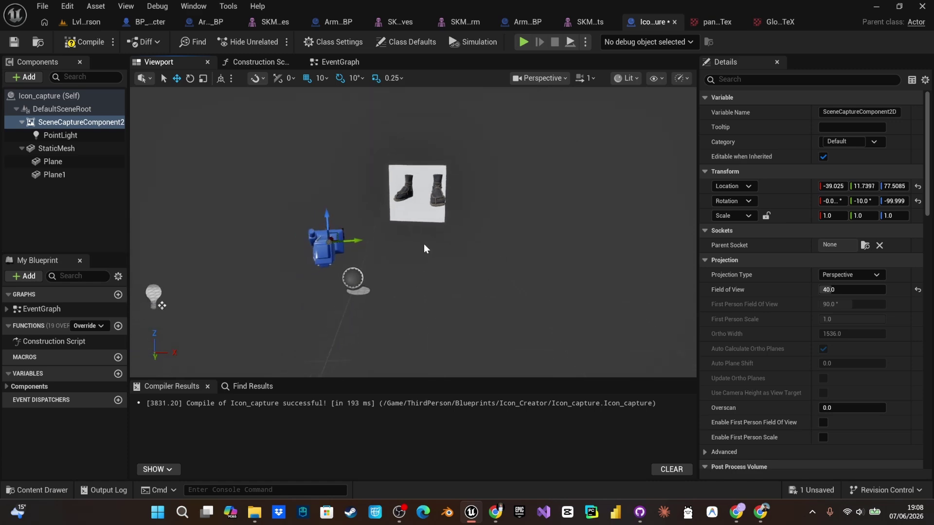
# Step: Create a static texture of the boots from the Icon_Render render target and open the new texture for editing
pyautogui.hotkey('ctrl', 'space')
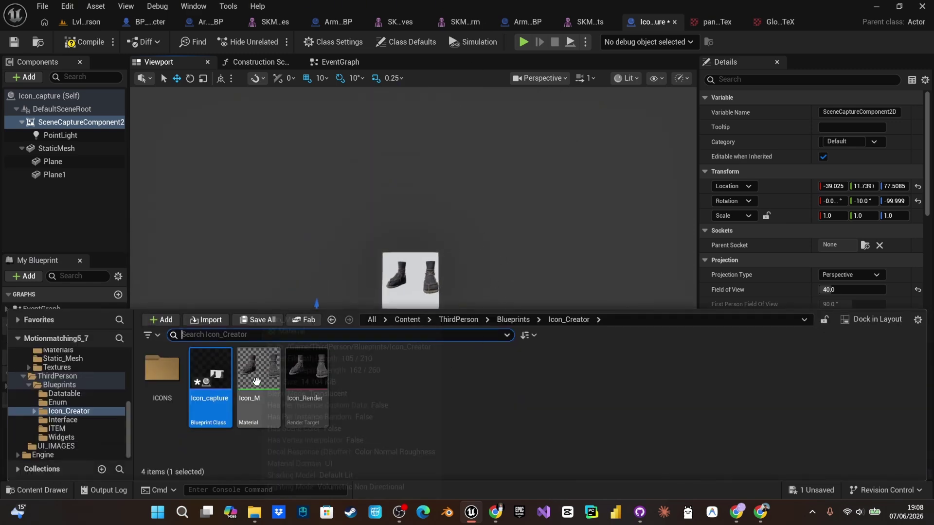
pyautogui.click(256, 381)
pyautogui.click(302, 385)
pyautogui.rightClick(297, 385)
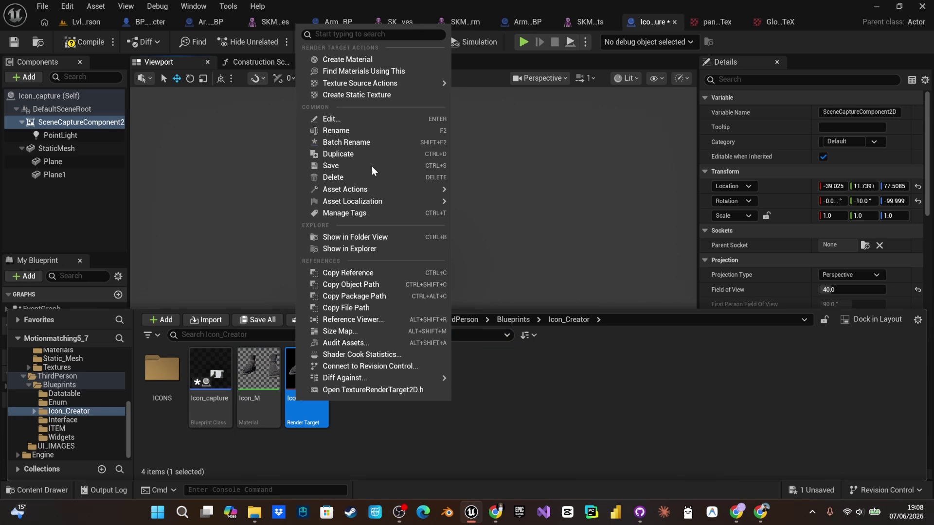
pyautogui.click(372, 96)
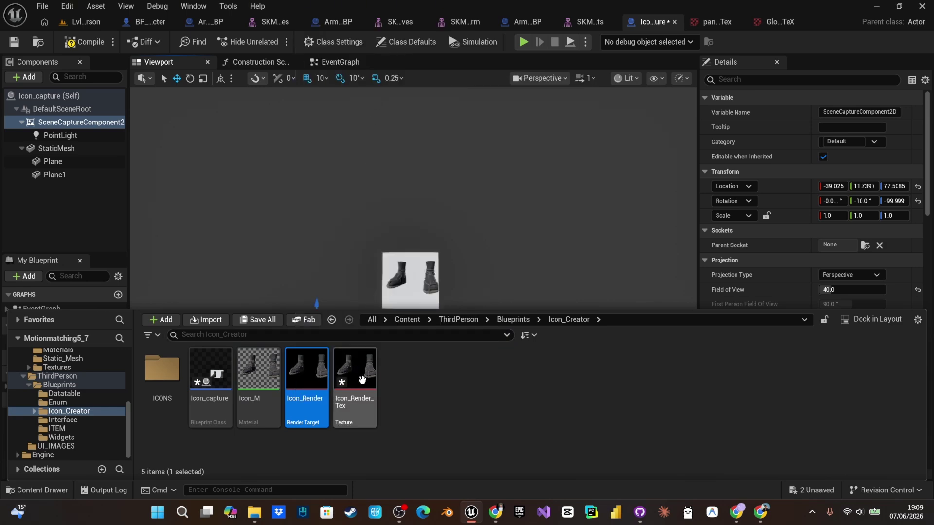
pyautogui.click(361, 382)
pyautogui.doubleClick(360, 375)
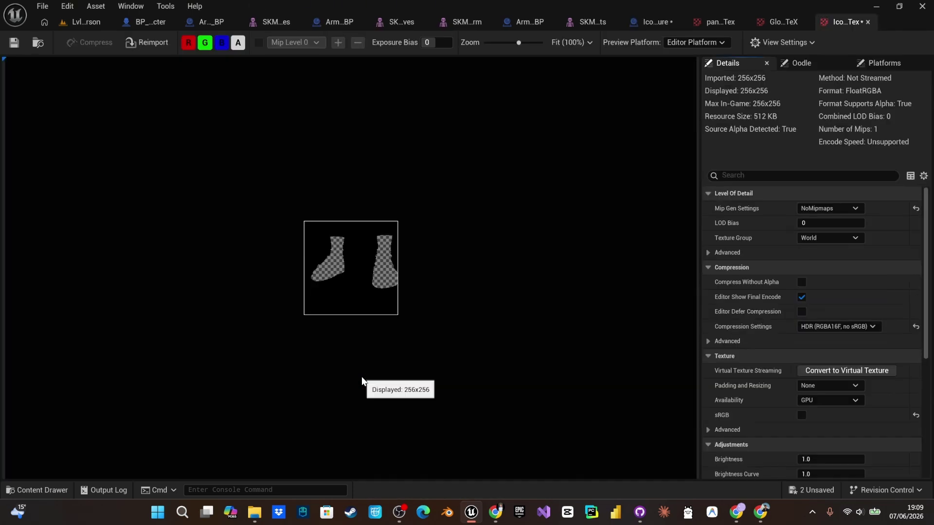
# Step: Set the boots texture's Max Alpha to 0 and Min Alpha to 1, then save it
pyautogui.scroll(-10, 725, 354)
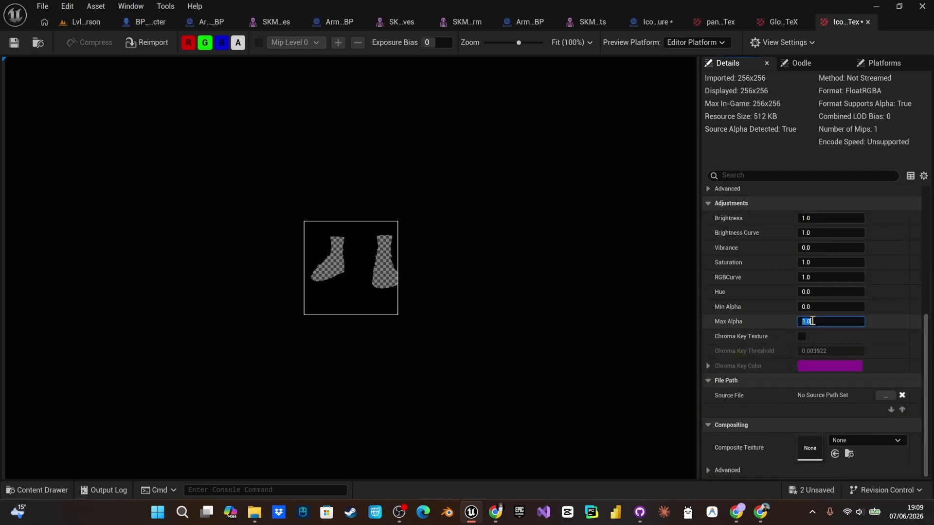
pyautogui.write('0')
pyautogui.press('Return')
pyautogui.hotkey('shift', 'Tab')
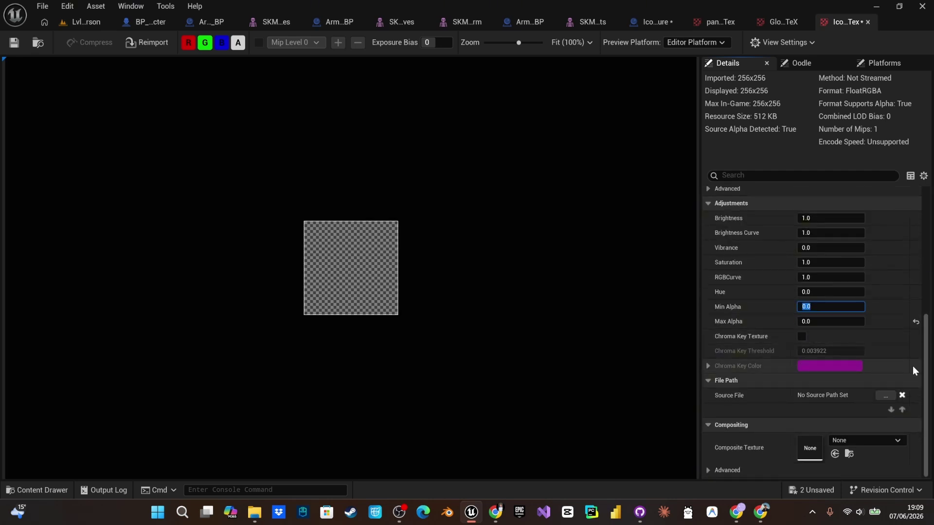
pyautogui.write('1')
pyautogui.press('Return')
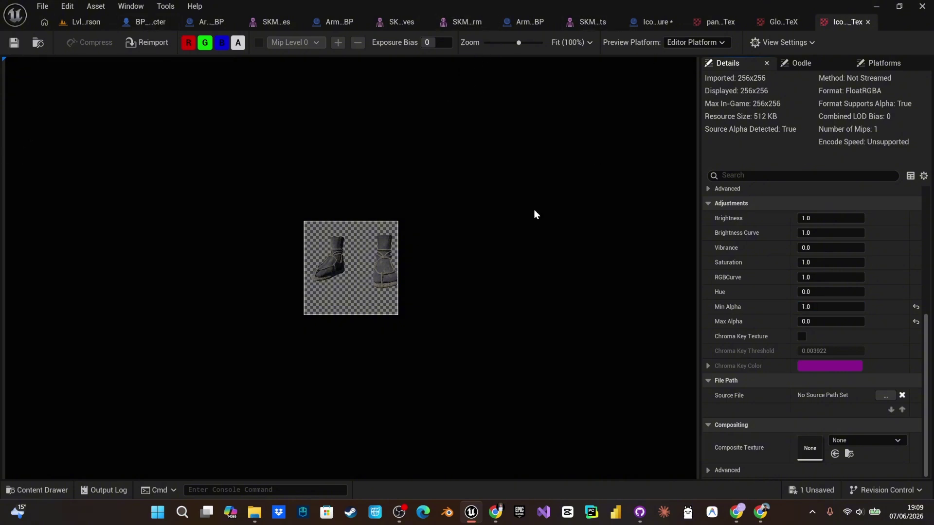
# Step: Rename the boots texture as Boots_Tex and move it into the ICONS folder
pyautogui.hotkey('ctrl', 'space')
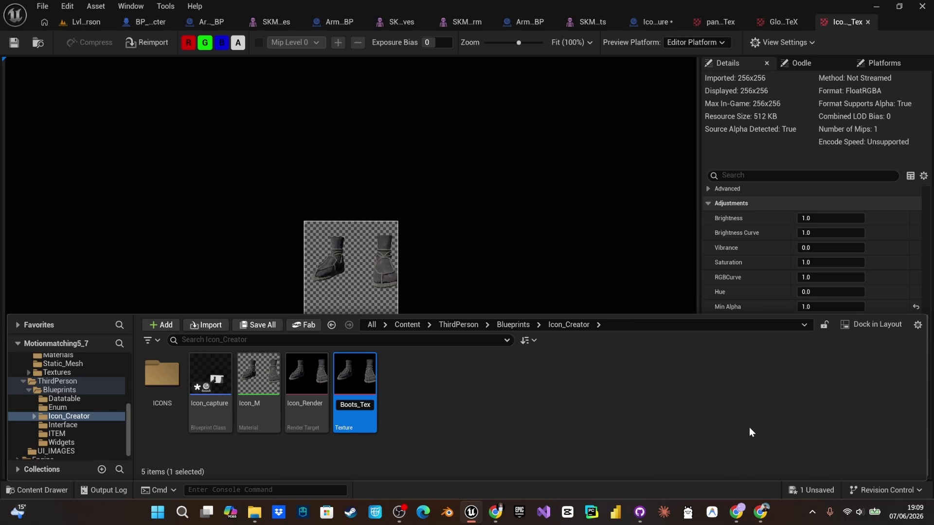
pyautogui.press('Return')
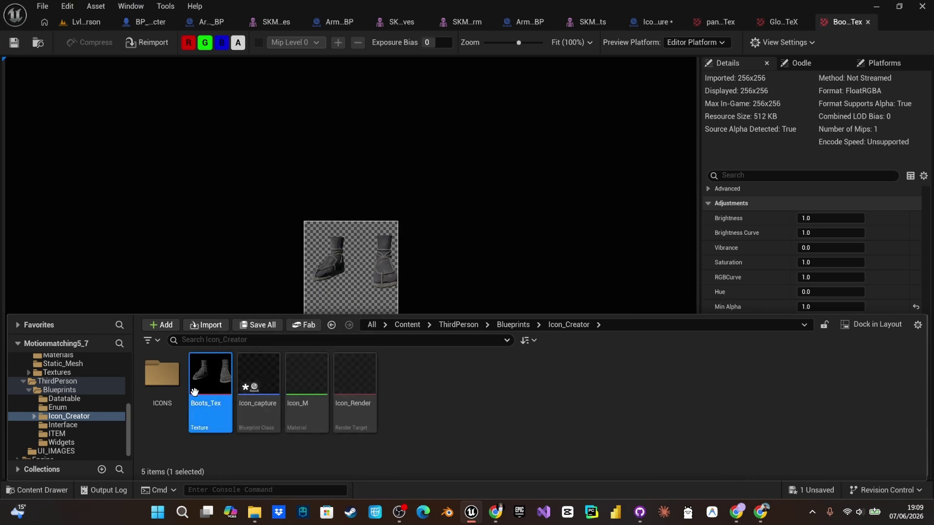
pyautogui.moveTo(211, 377); pyautogui.dragTo(164, 383)
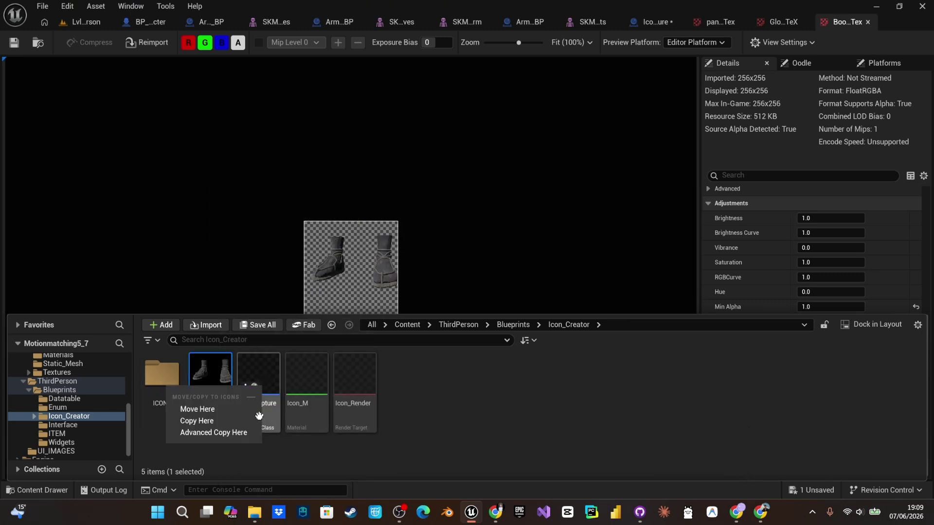
pyautogui.click(197, 351)
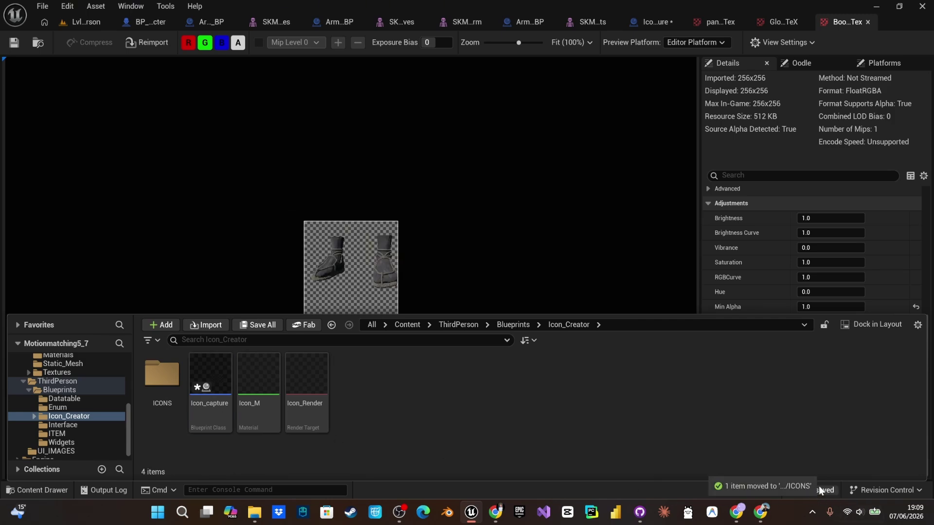
# Step: Save all unsaved assets, look at the changed files in GitHub Desktop, and return to the Unreal Editor
pyautogui.click(798, 489)
pyautogui.click(554, 378)
pyautogui.click(640, 512)
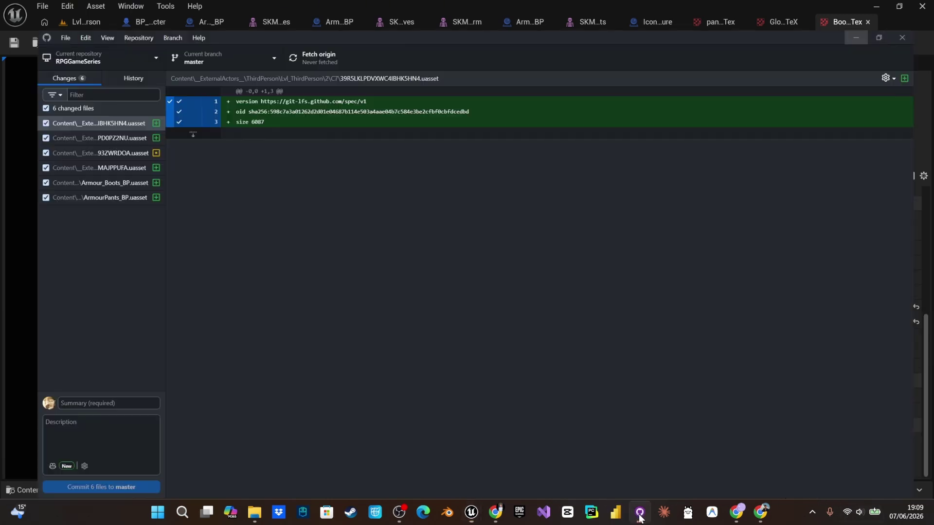
pyautogui.click(870, 8)
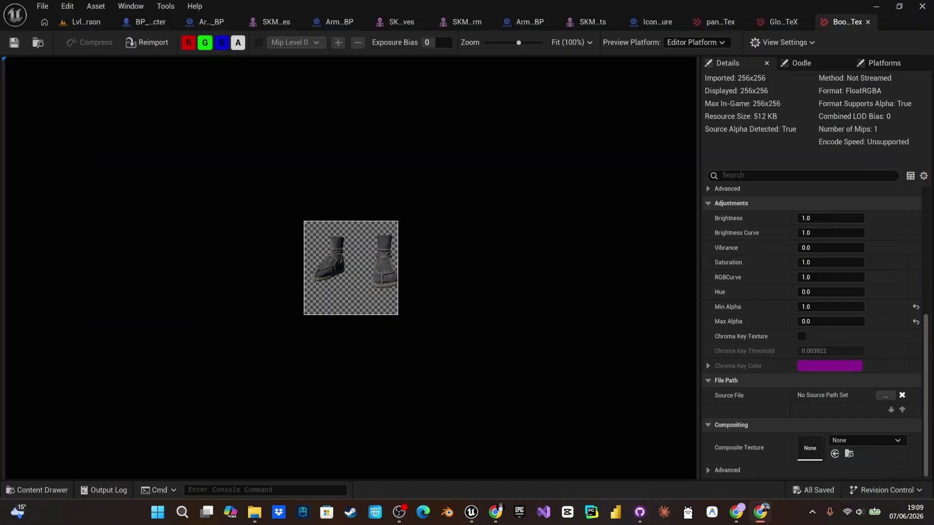
pyautogui.click(434, 260)
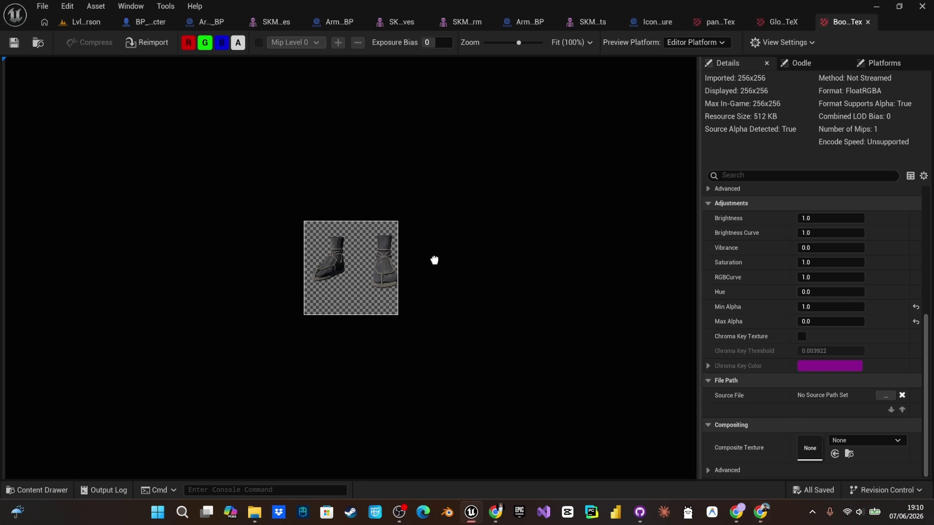
# Step: Open the ItemNames_E enumeration from the Blueprints Enum folder and add three new enumerators
pyautogui.hotkey('ctrl', 'space')
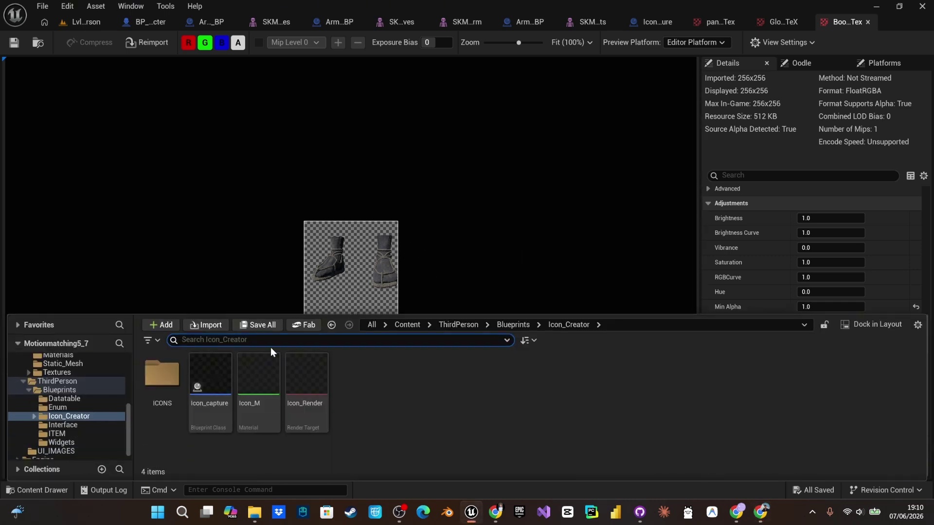
pyautogui.click(499, 325)
pyautogui.doubleClick(209, 372)
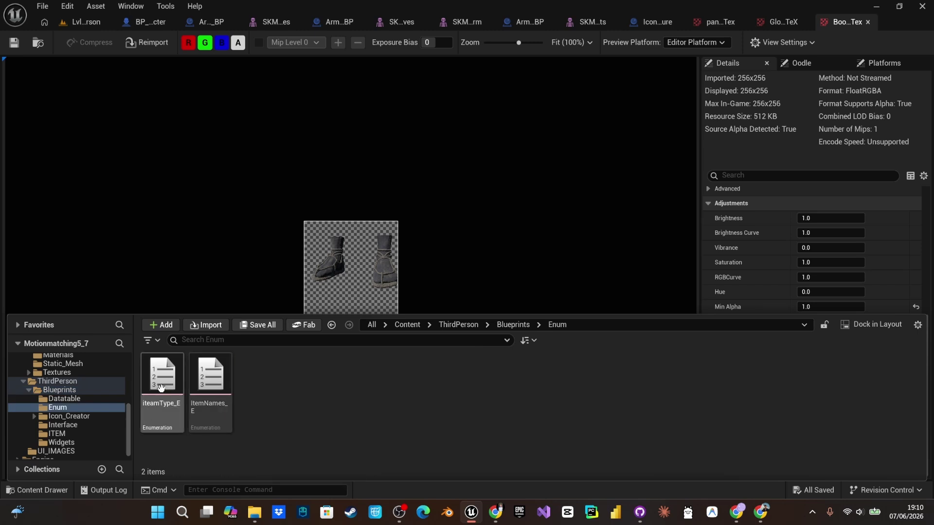
pyautogui.click(212, 413)
pyautogui.doubleClick(208, 411)
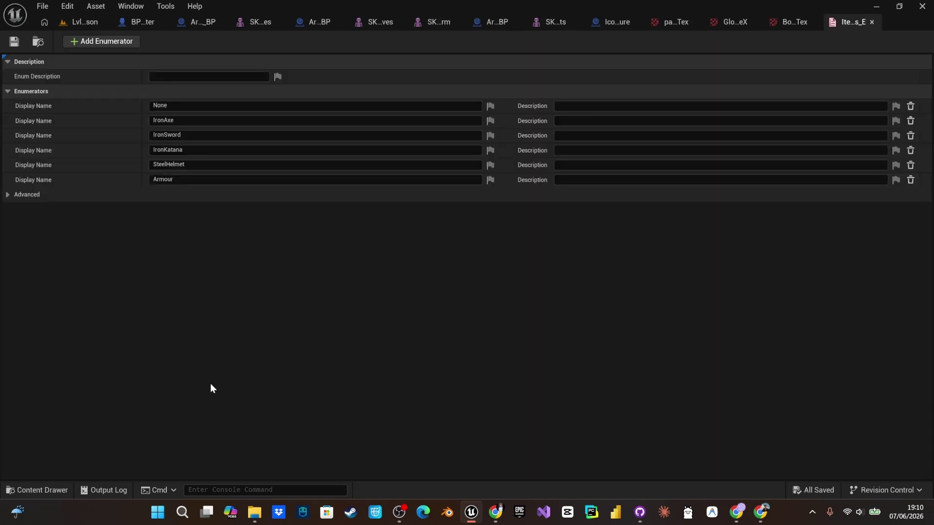
pyautogui.click(92, 43)
pyautogui.click(92, 43)
pyautogui.click(92, 43)
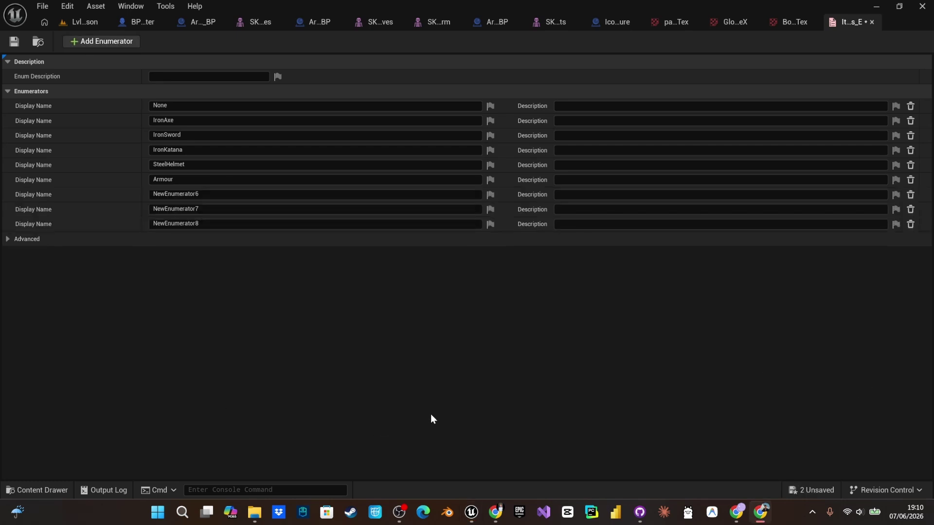
# Step: Open the Blueprints ITEM folder for the item names and rename the first new enumerator as ArmourPants
pyautogui.hotkey('ctrl', 'space')
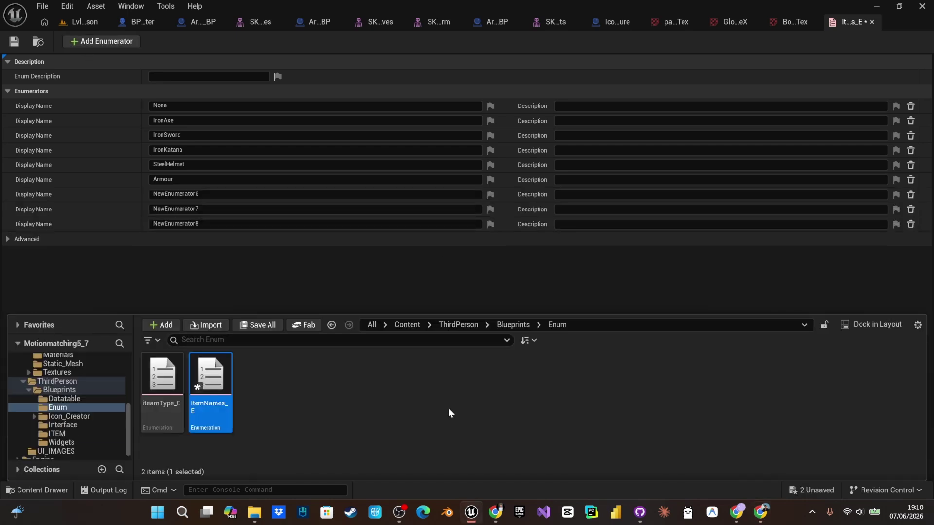
pyautogui.click(514, 325)
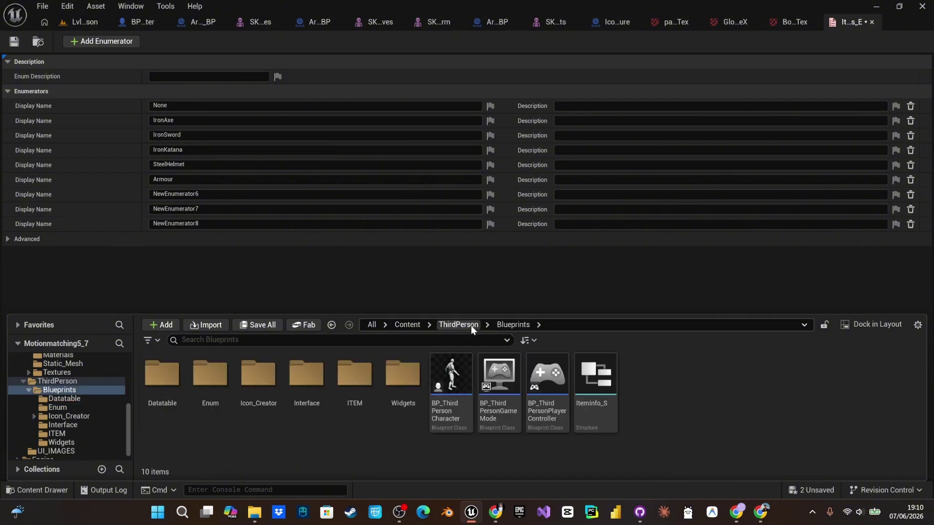
pyautogui.doubleClick(342, 414)
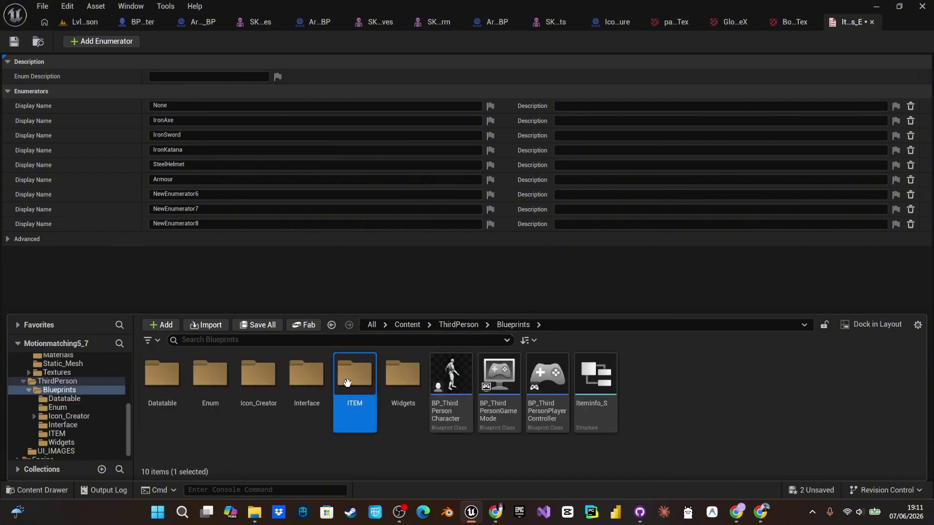
pyautogui.click(232, 196)
pyautogui.press('BackSpace')
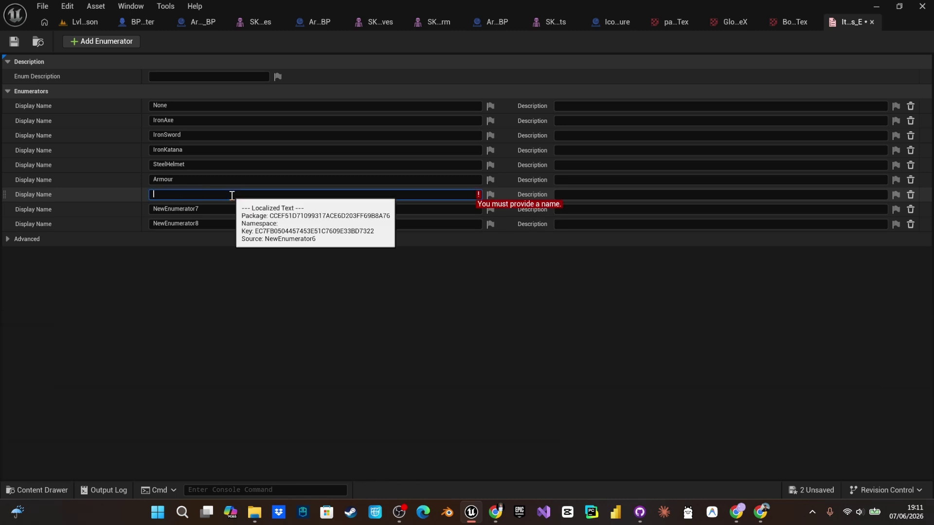
pyautogui.write('ArmourP')
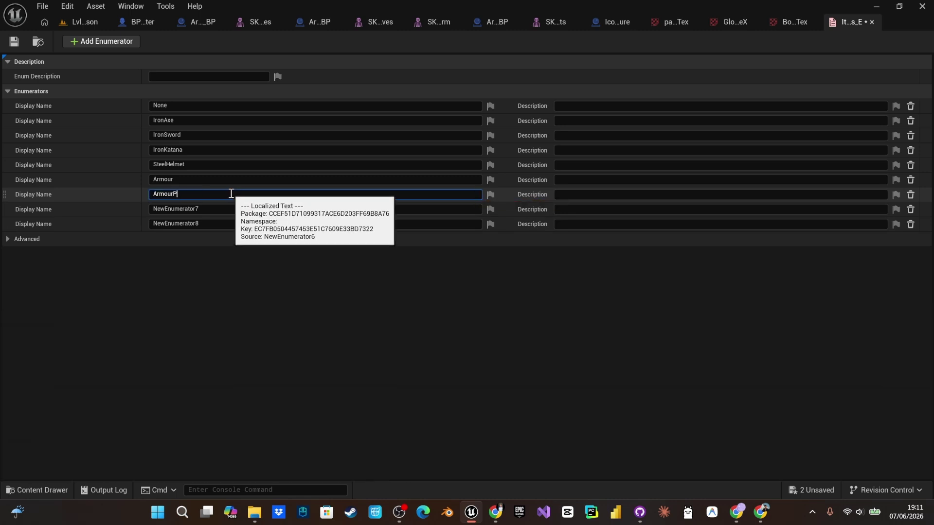
pyautogui.write('ants')
pyautogui.press('Return')
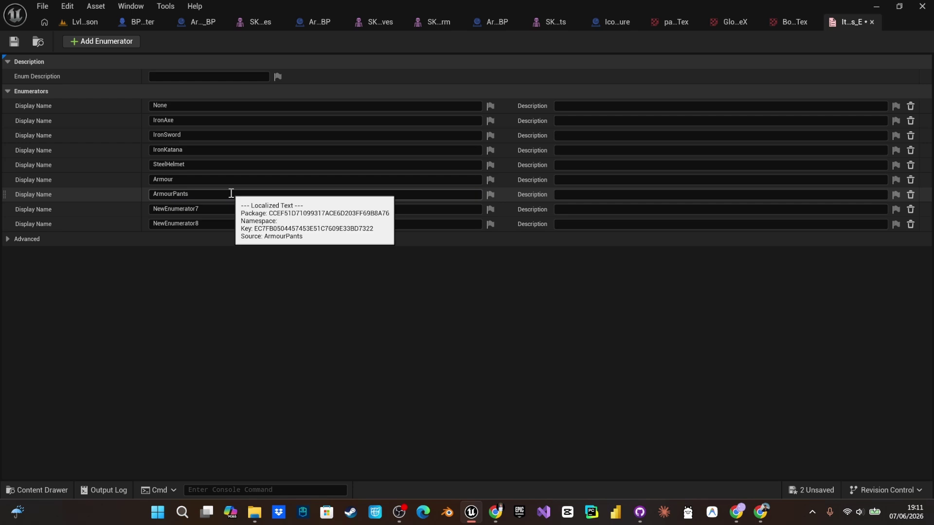
# Step: Rename the remaining two new enumerators as ArmourGloves and ArmourBoots, and save the enumeration
pyautogui.hotkey('ctrl', 'space')
pyautogui.click(225, 209)
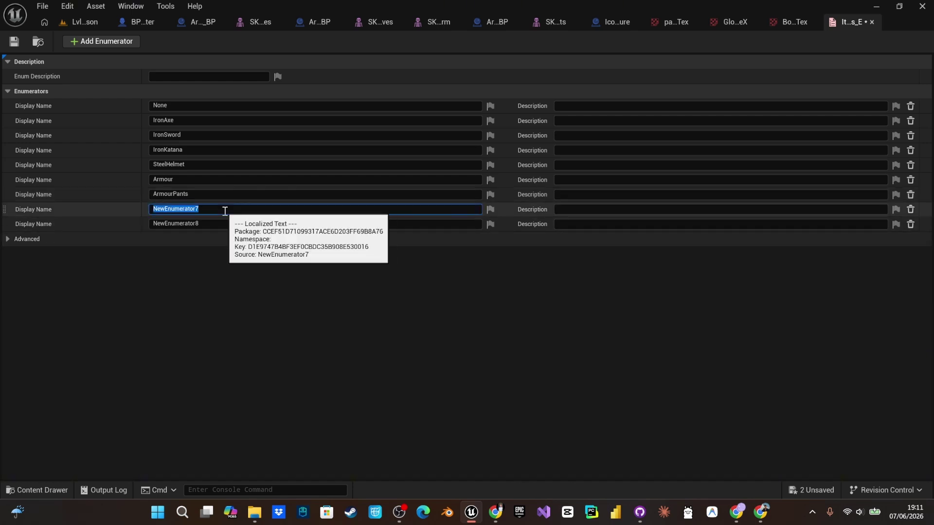
pyautogui.press('BackSpace')
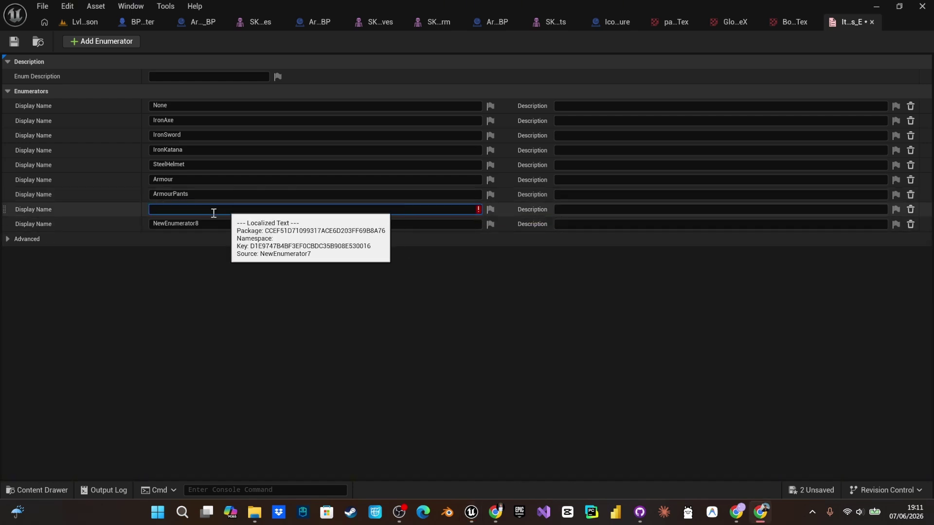
pyautogui.hotkey('ctrl', 'z')
pyautogui.write('ArmourGloves')
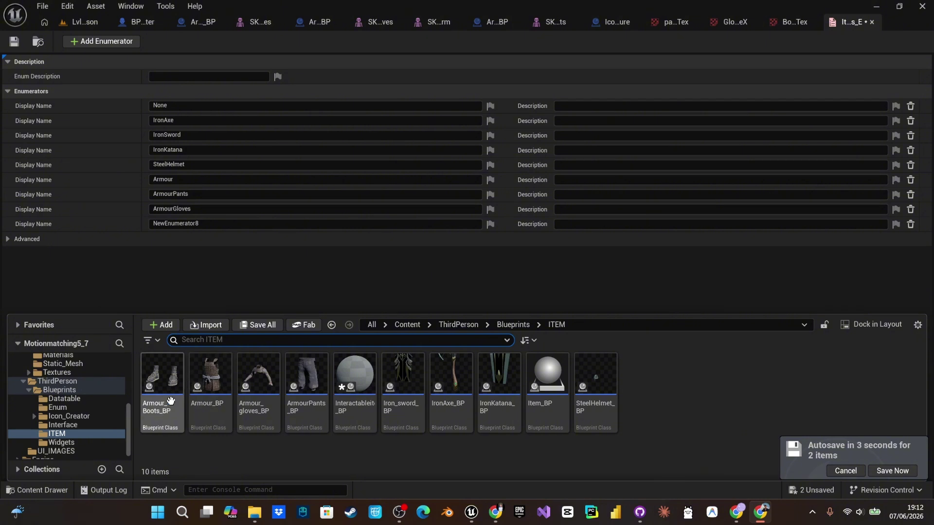
pyautogui.click(231, 225)
pyautogui.write('ArmourBoots')
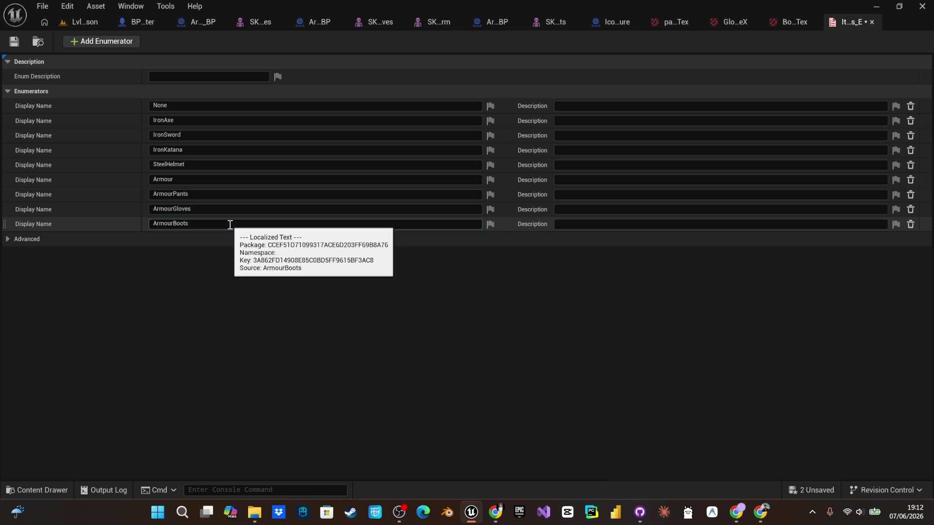
pyautogui.press('Return')
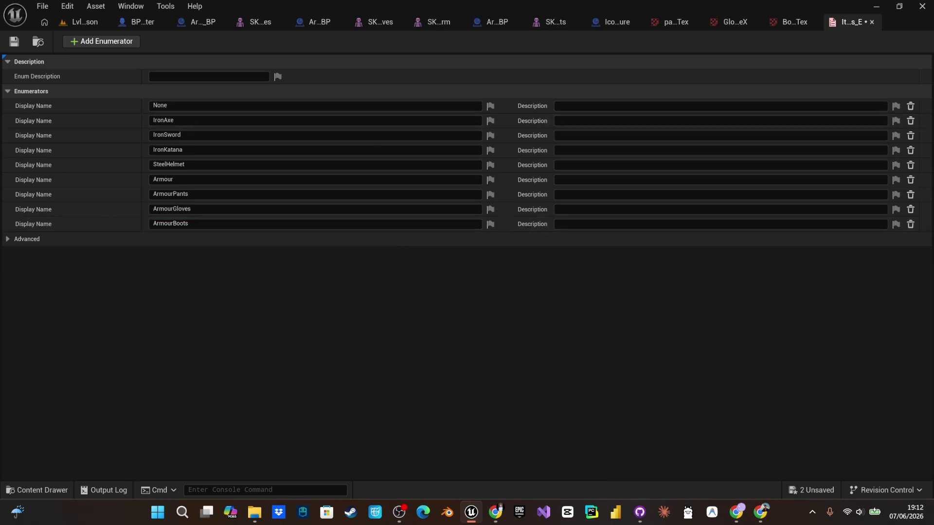
pyautogui.click(20, 45)
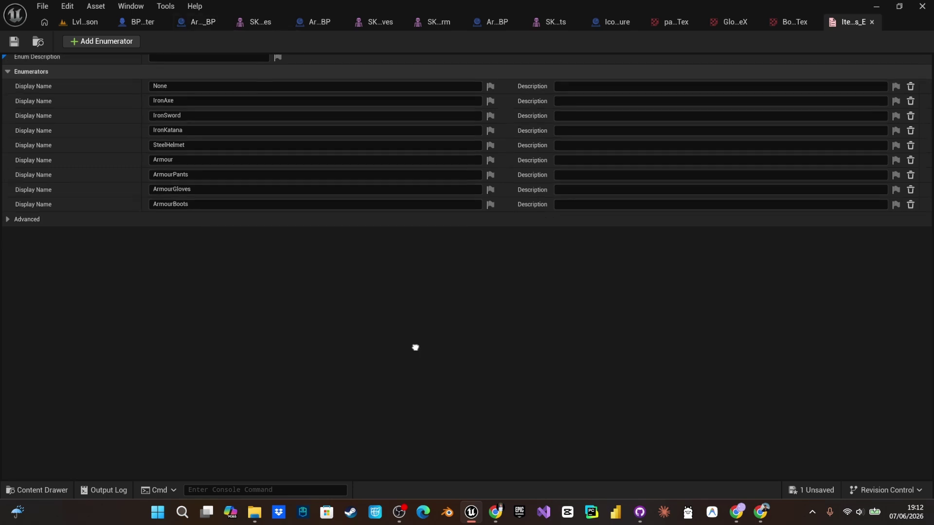
# Step: Open the Items_DT data table from the Blueprints Datatable folder and add three new rows
pyautogui.hotkey('ctrl', 'space')
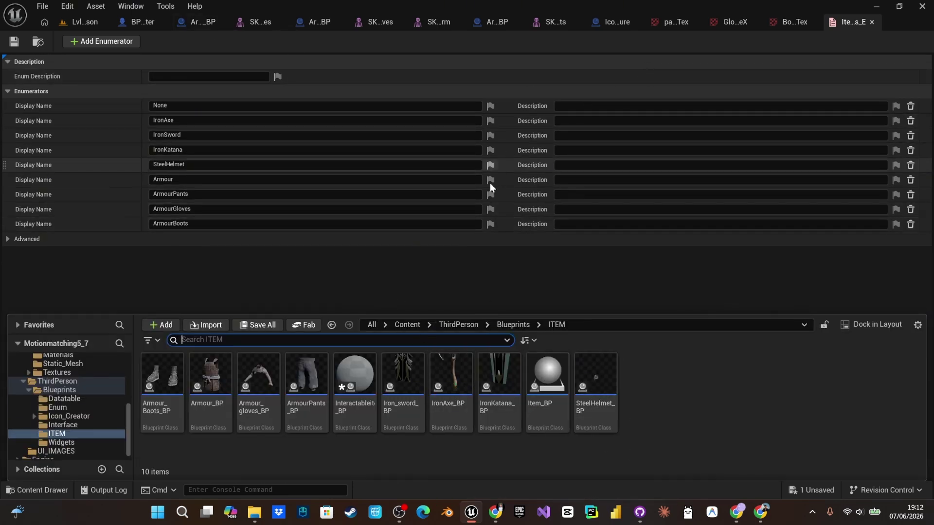
pyautogui.click(483, 301)
pyautogui.click(505, 325)
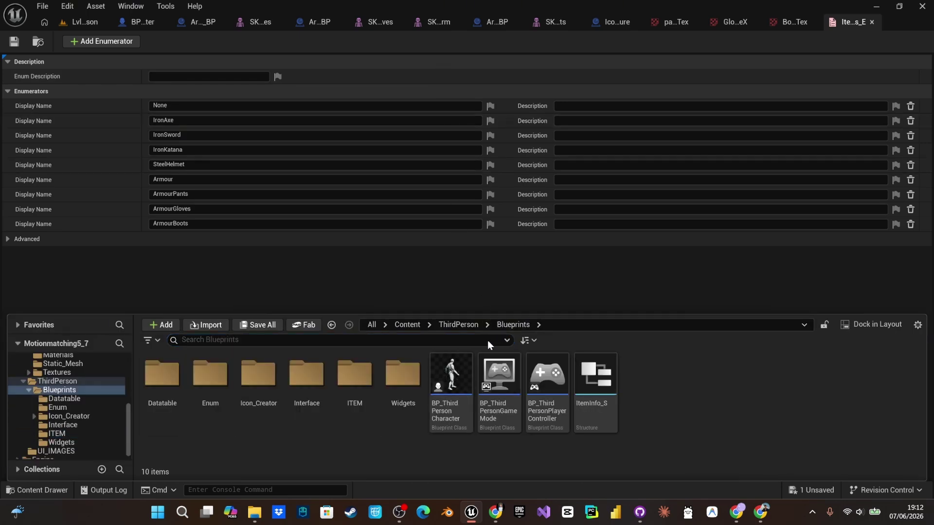
pyautogui.doubleClick(185, 386)
pyautogui.click(169, 392)
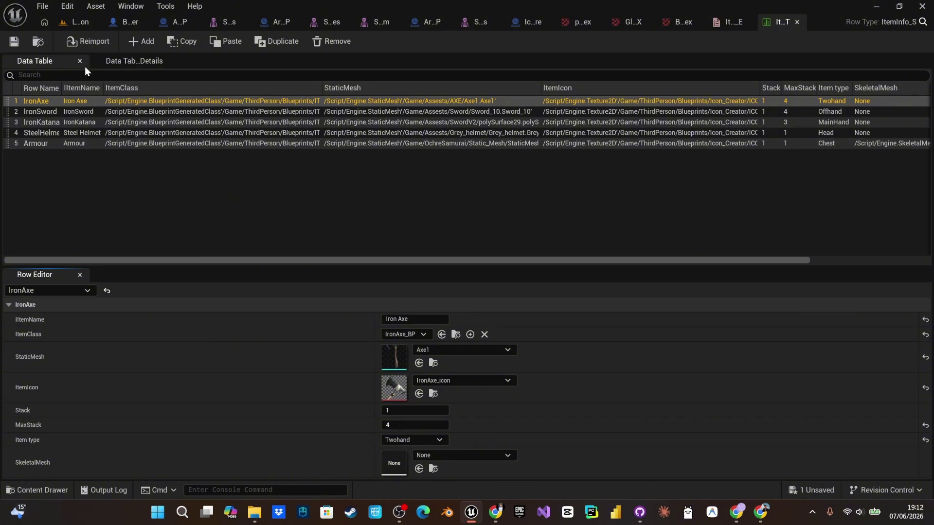
pyautogui.click(141, 42)
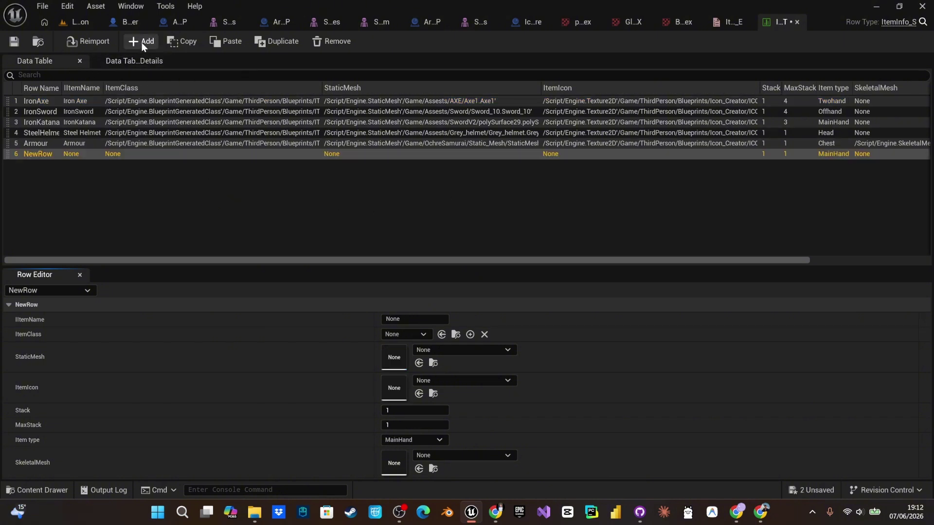
pyautogui.click(142, 42)
pyautogui.click(142, 43)
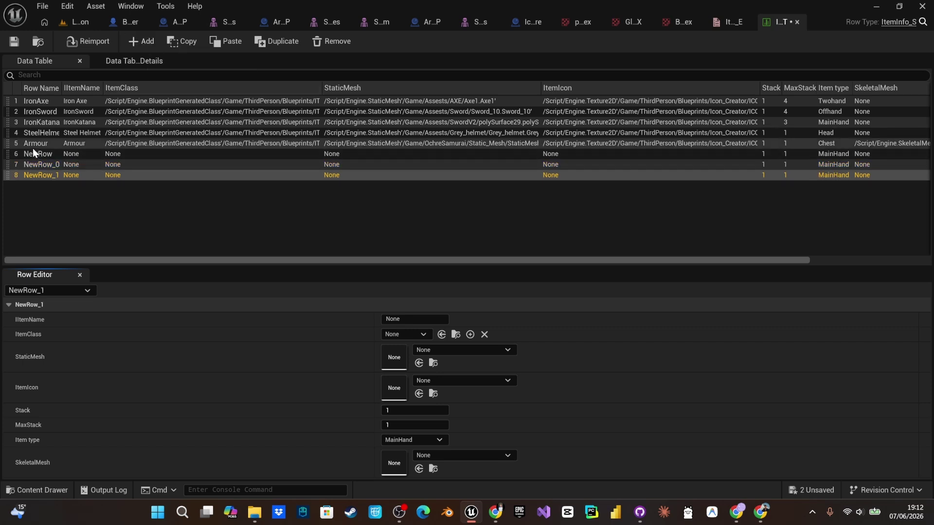
# Step: Rename the first new data table row as ArmourPants, matching the enumerator, and set its item name to ArmourPants
pyautogui.click(727, 21)
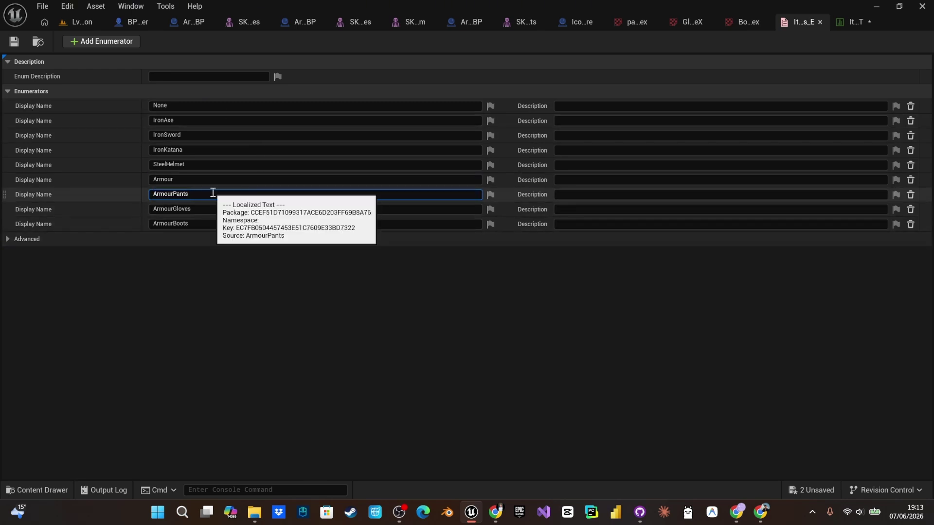
pyautogui.click(854, 22)
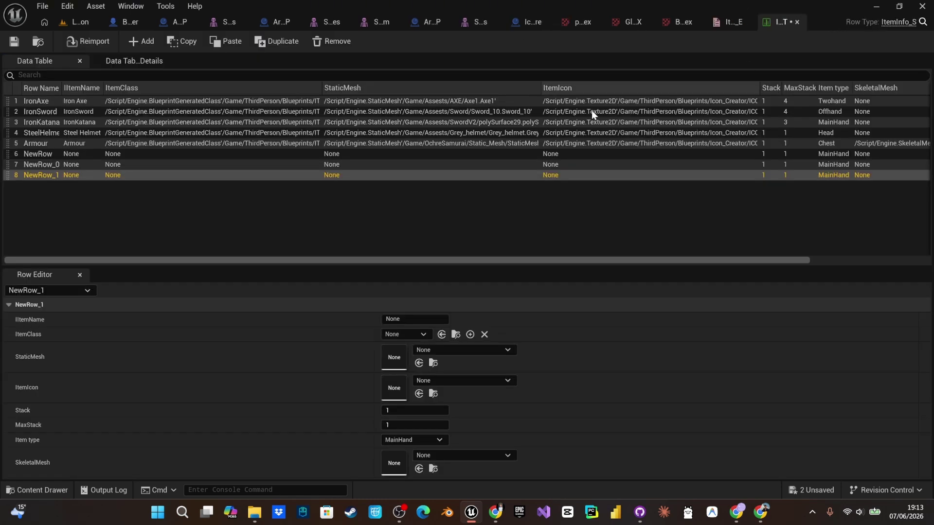
pyautogui.click(409, 320)
pyautogui.write('ArmourPants')
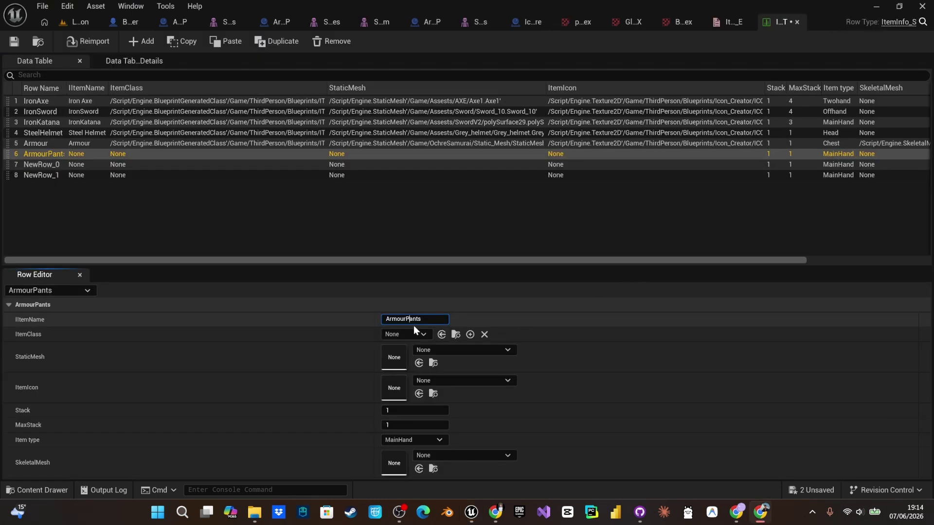
# Step: Assign ArmourPants_BP as the item class and Pants_SM as the static mesh of the ArmourPants row
pyautogui.click(403, 334)
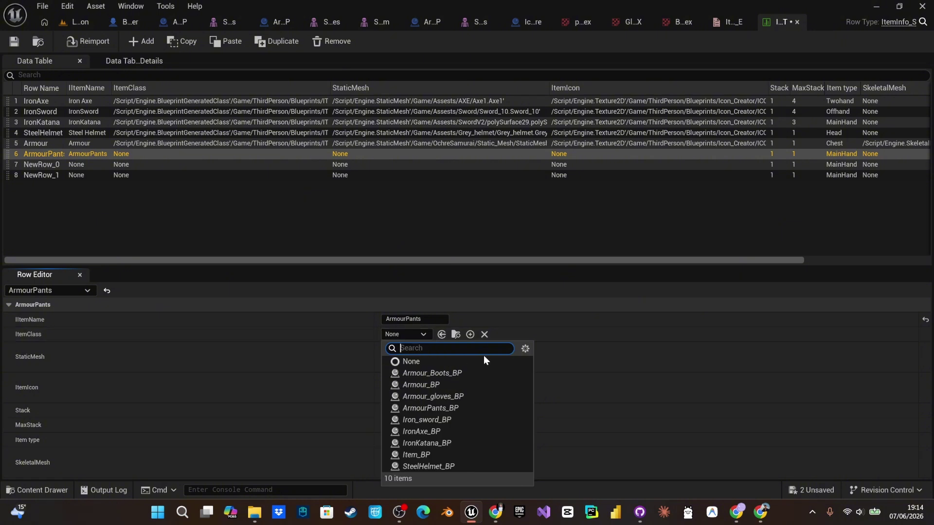
pyautogui.click(444, 408)
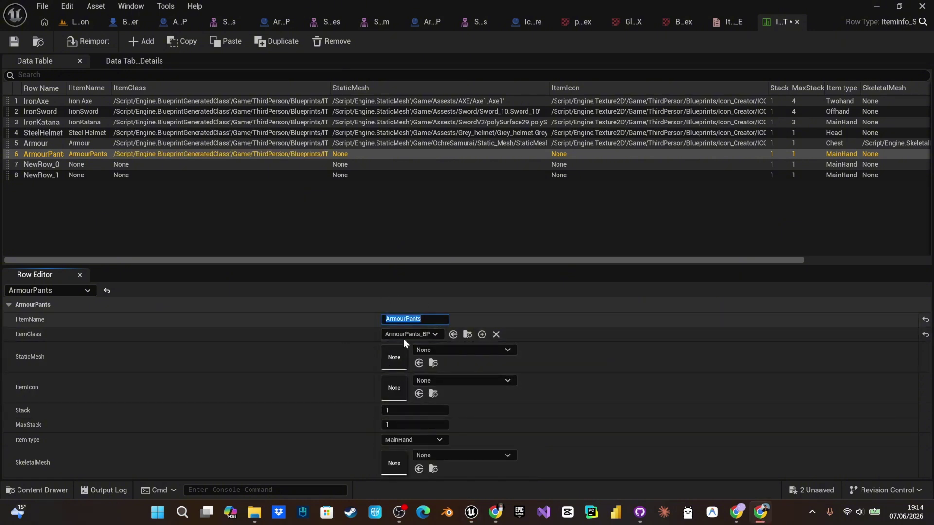
pyautogui.click(493, 305)
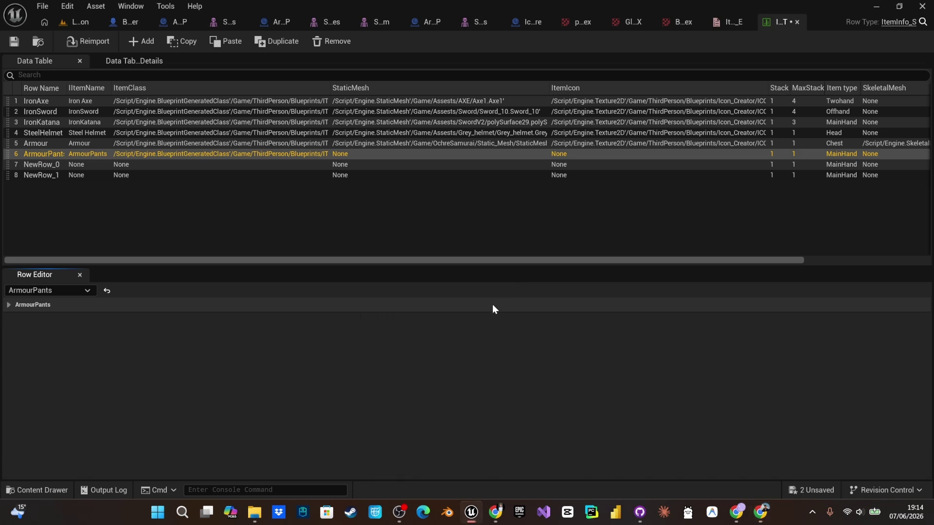
pyautogui.click(45, 154)
pyautogui.click(16, 304)
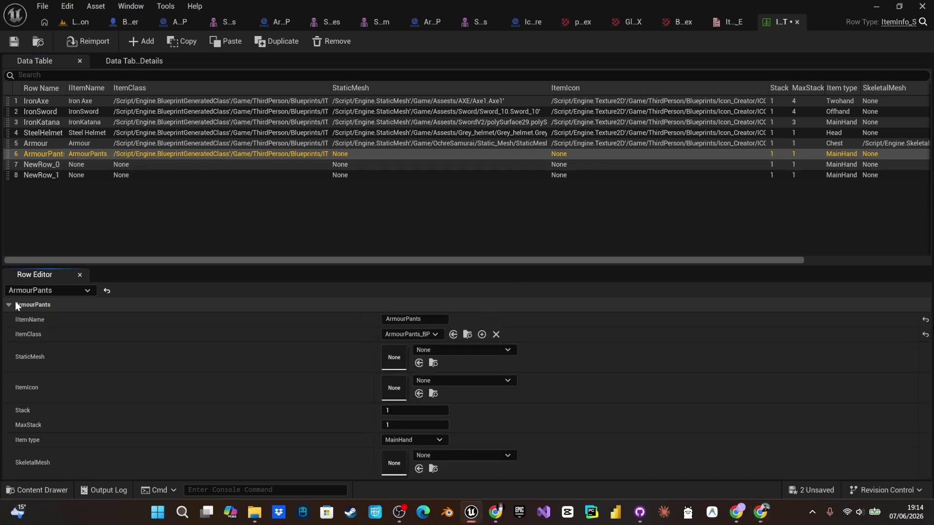
pyautogui.click(445, 350)
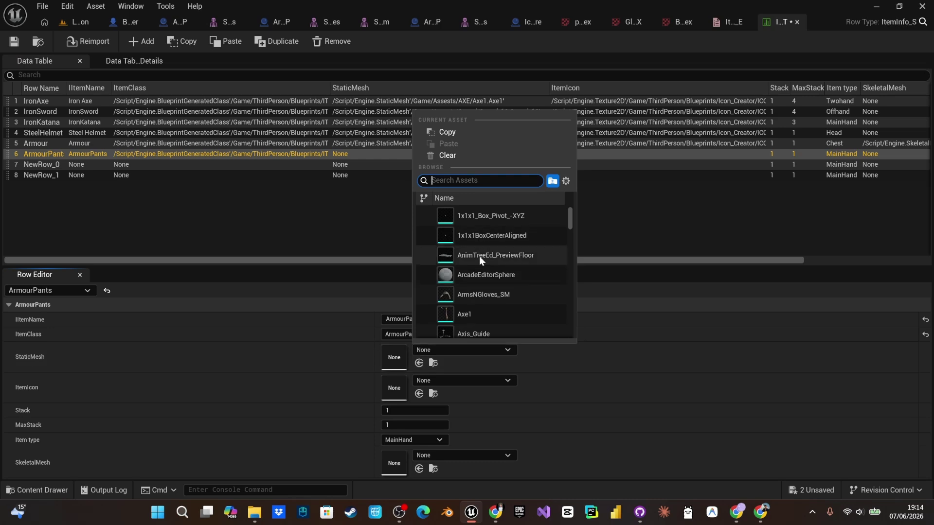
pyautogui.scroll(-1, 490, 277)
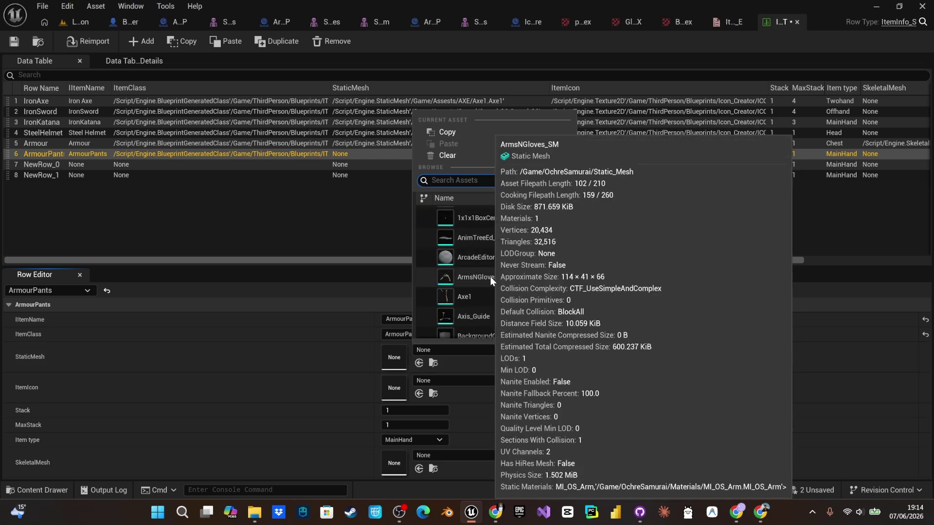
pyautogui.write('pan')
pyautogui.click(497, 210)
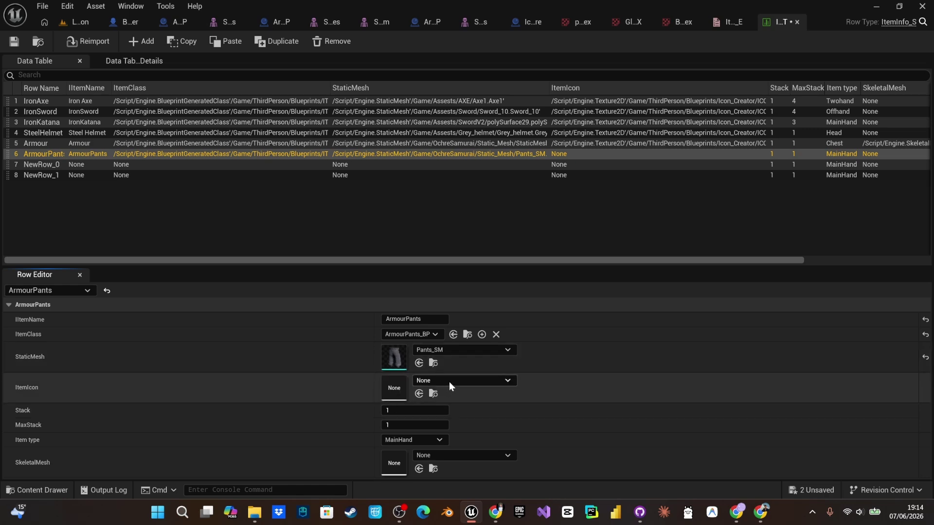
# Step: Set the ArmourPants row's item icon to pants_Tex and its item type to legs
pyautogui.click(448, 382)
pyautogui.write('pants')
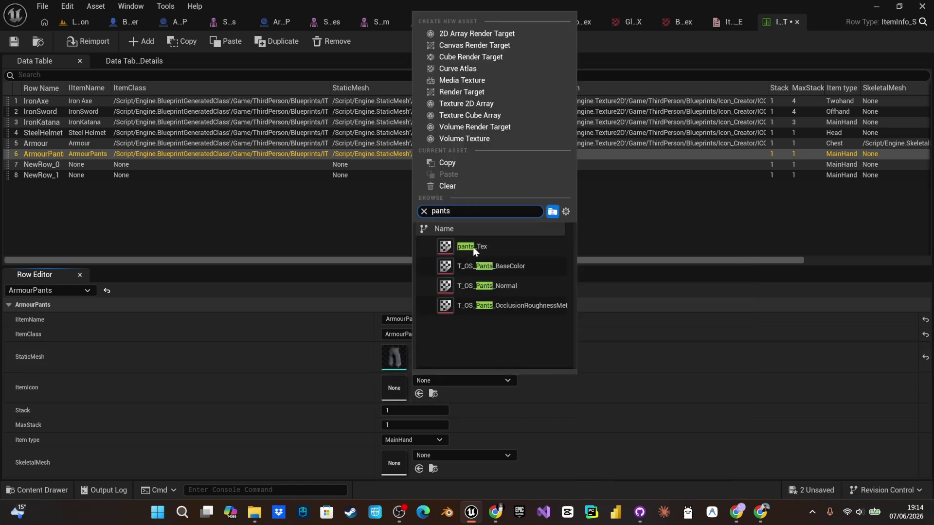
pyautogui.click(508, 247)
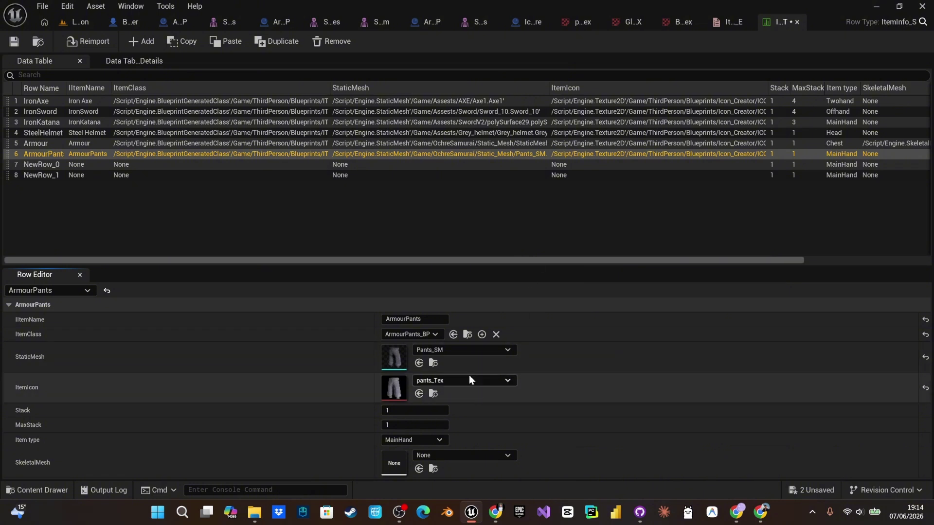
pyautogui.click(410, 439)
pyautogui.click(411, 419)
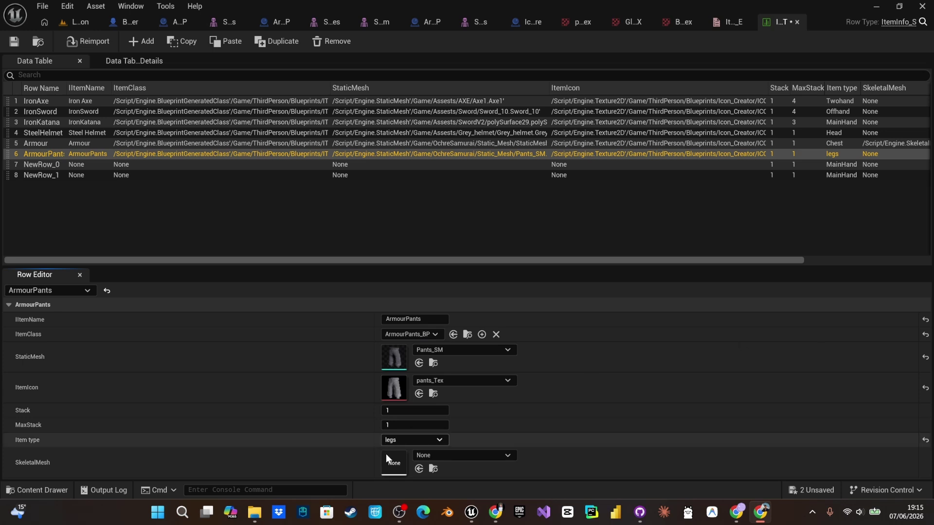
pyautogui.click(436, 457)
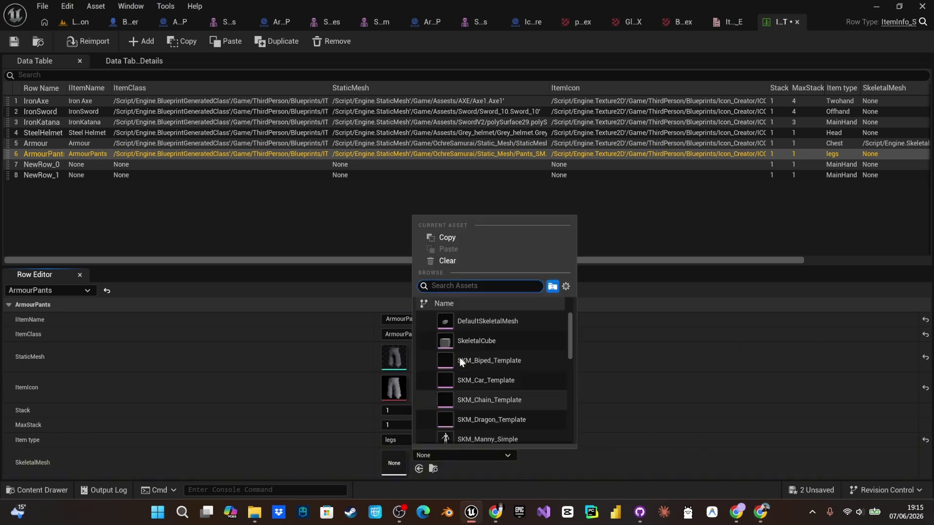
pyautogui.click(600, 223)
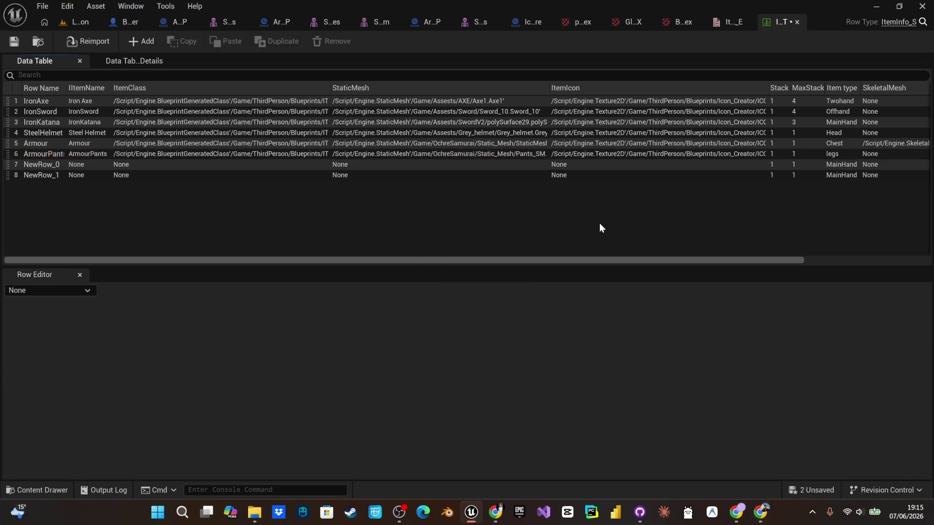
pyautogui.click(46, 155)
pyautogui.hotkey('ctrl', 'v')
# Step: Assign SKM_OS_Pants from the OchreSamurai Characters Meshes folder as the skeletal mesh of the ArmourPants row
pyautogui.hotkey('ctrl', 'space')
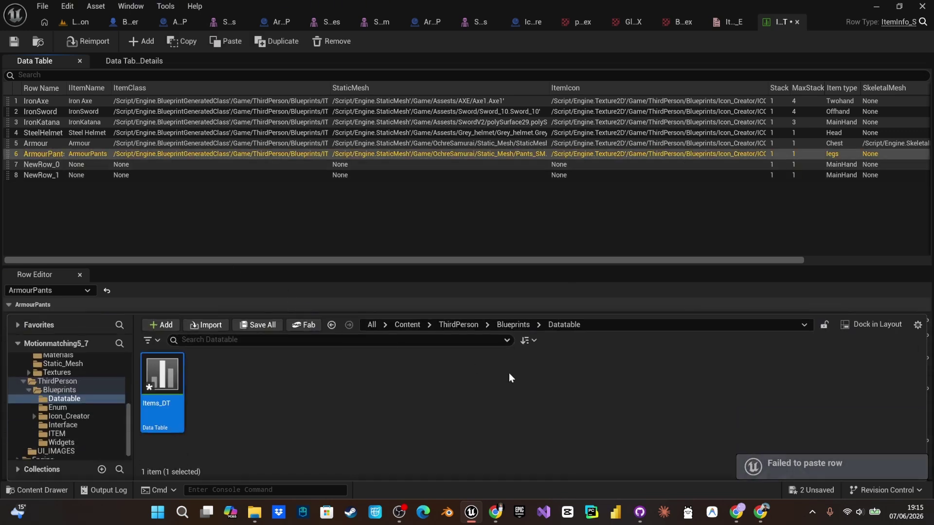
pyautogui.click(458, 325)
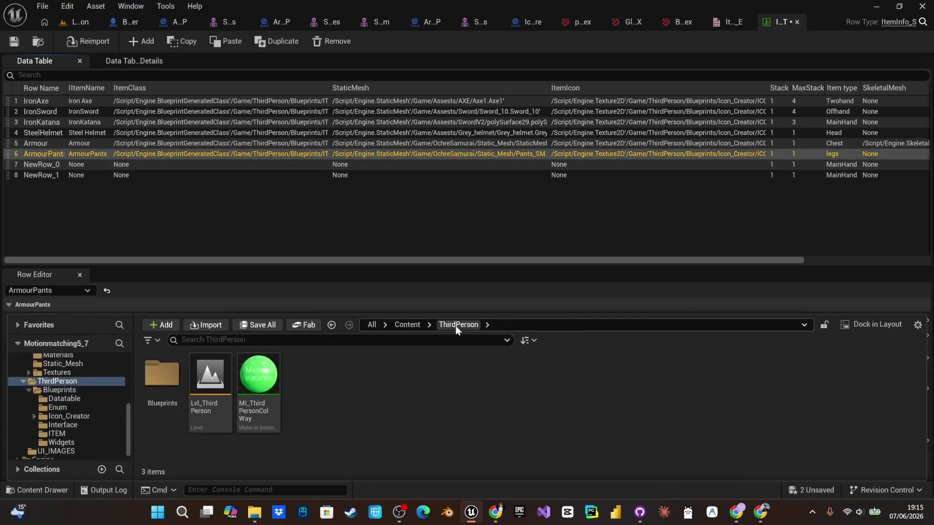
pyautogui.click(408, 327)
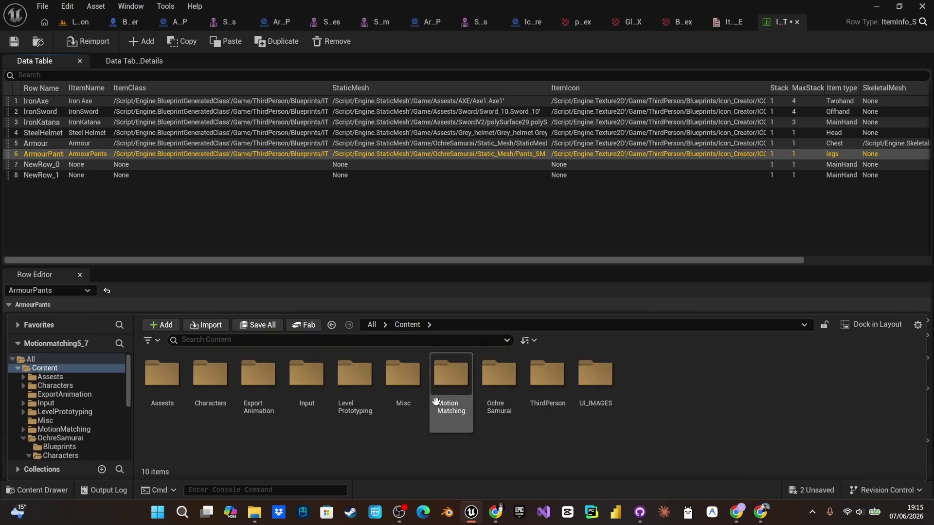
pyautogui.doubleClick(490, 395)
pyautogui.click(348, 389)
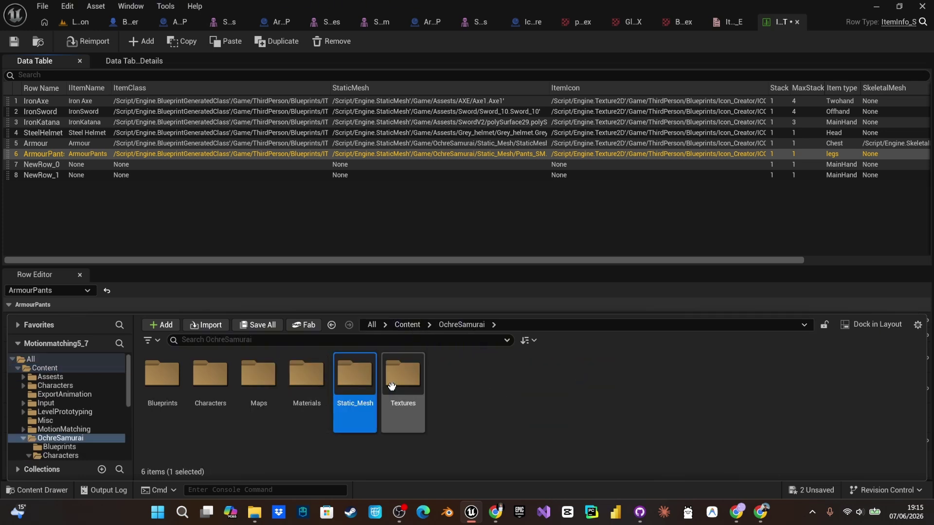
pyautogui.doubleClick(210, 374)
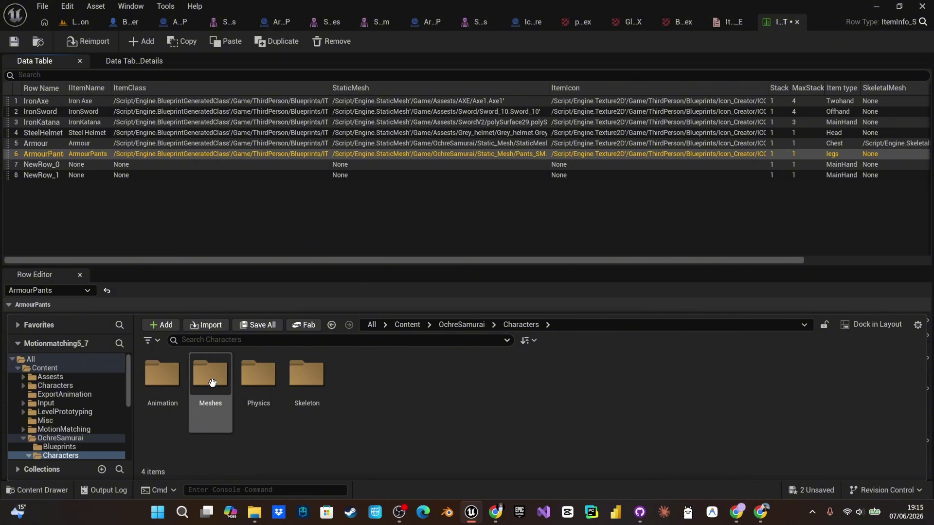
pyautogui.doubleClick(210, 374)
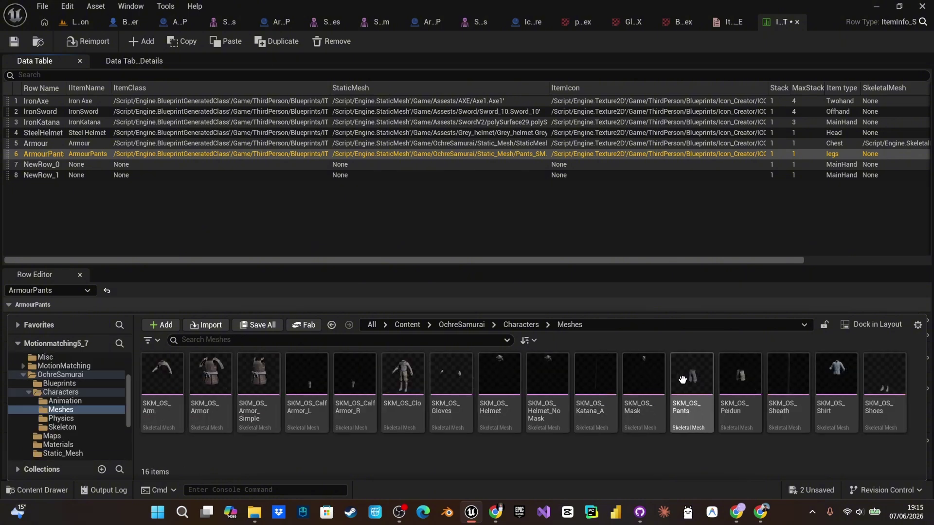
pyautogui.click(632, 248)
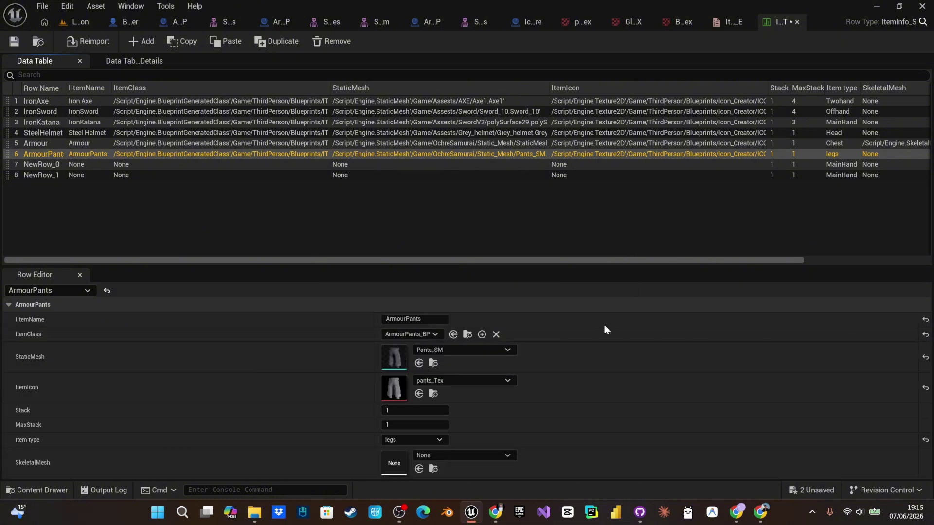
pyautogui.click(419, 468)
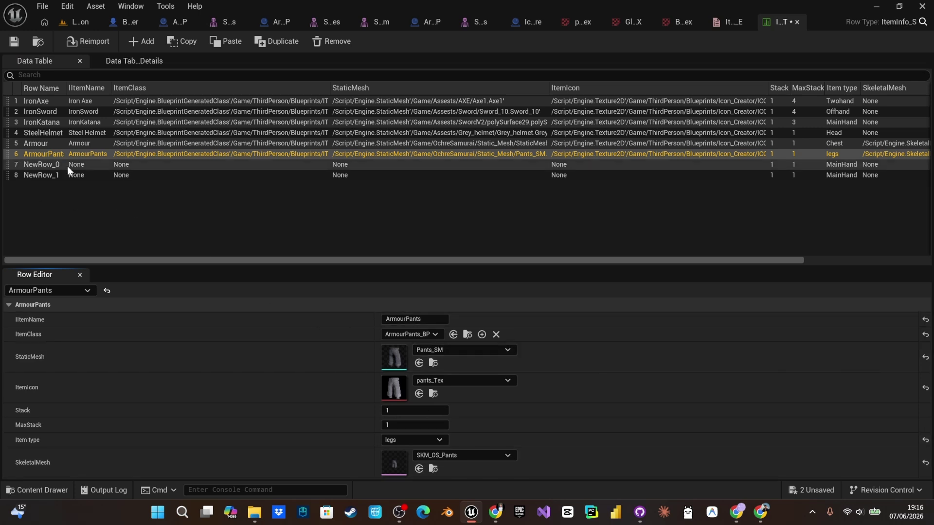
# Step: Rename the NewRow_0 row as ArmourGloves, matching the enumerator, and set its item name to ArmourGloves
pyautogui.click(33, 165)
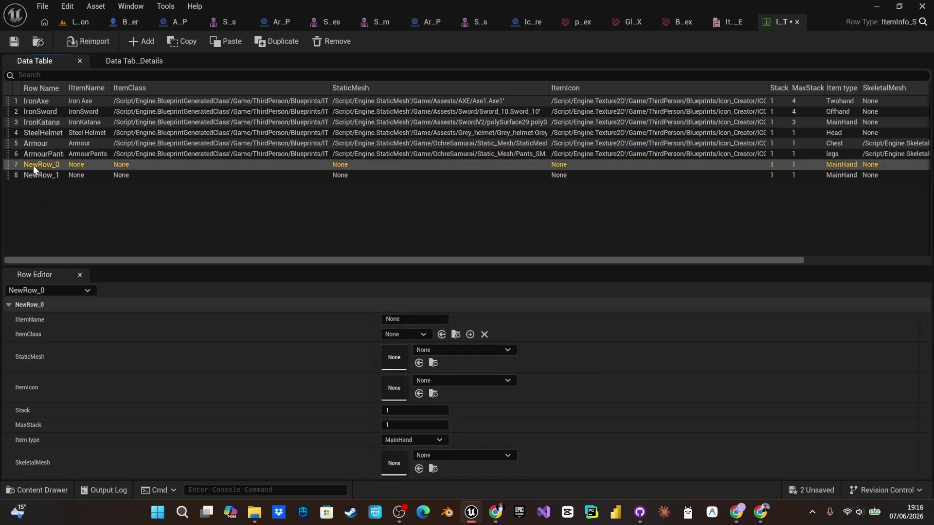
pyautogui.click(740, 22)
pyautogui.hotkey('ctrl', 'c')
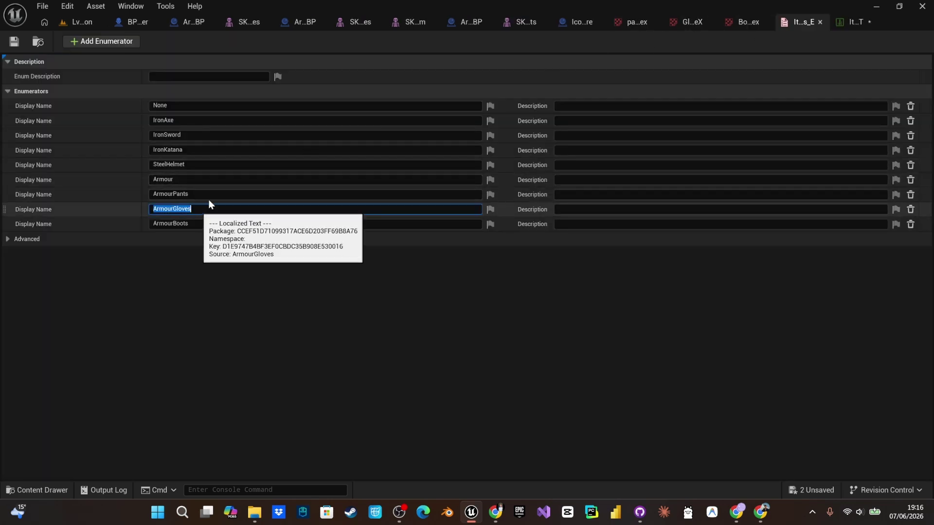
pyautogui.click(849, 22)
pyautogui.doubleClick(57, 166)
pyautogui.hotkey('ctrl', 'v')
pyautogui.click(399, 319)
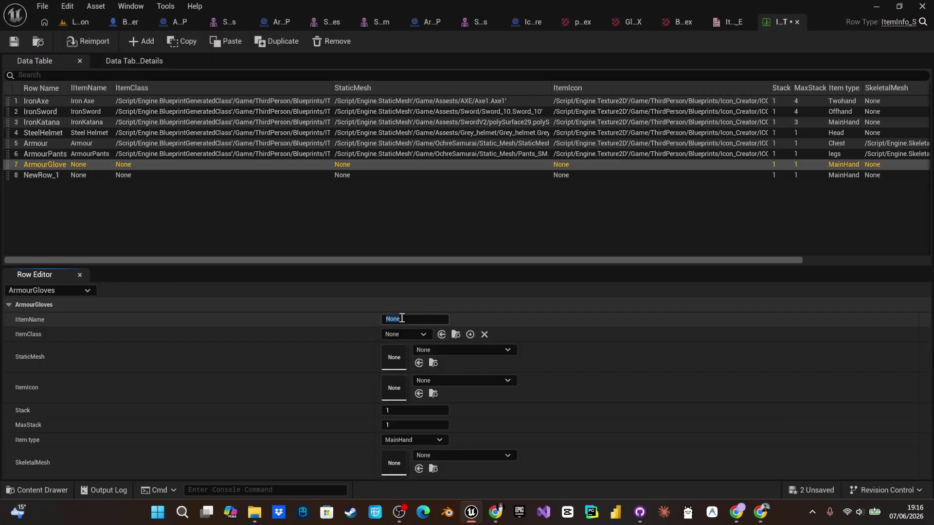
pyautogui.hotkey('ctrl', 'v')
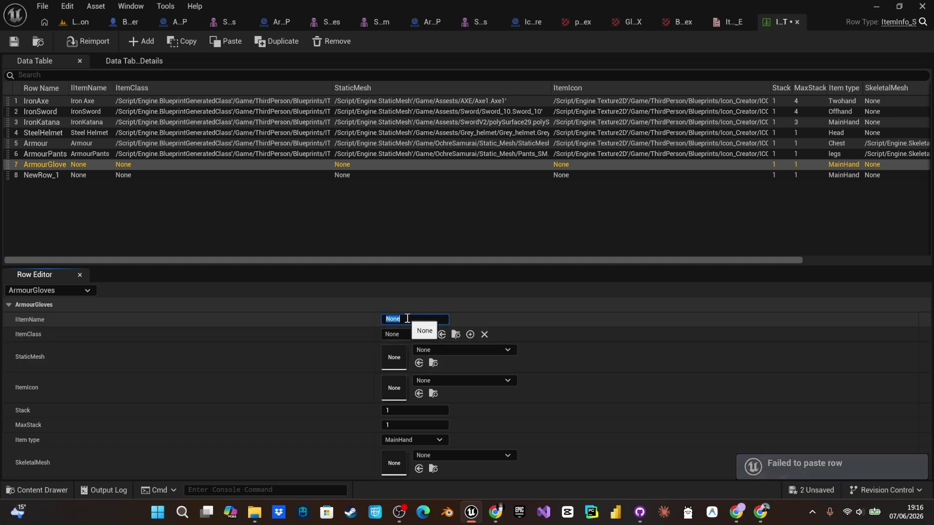
pyautogui.hotkey('ctrl', 'v')
# Step: Assign Armour_gloves_BP as the item class and ArmsNGloves_SM as the static mesh of the ArmourGloves row
pyautogui.click(396, 335)
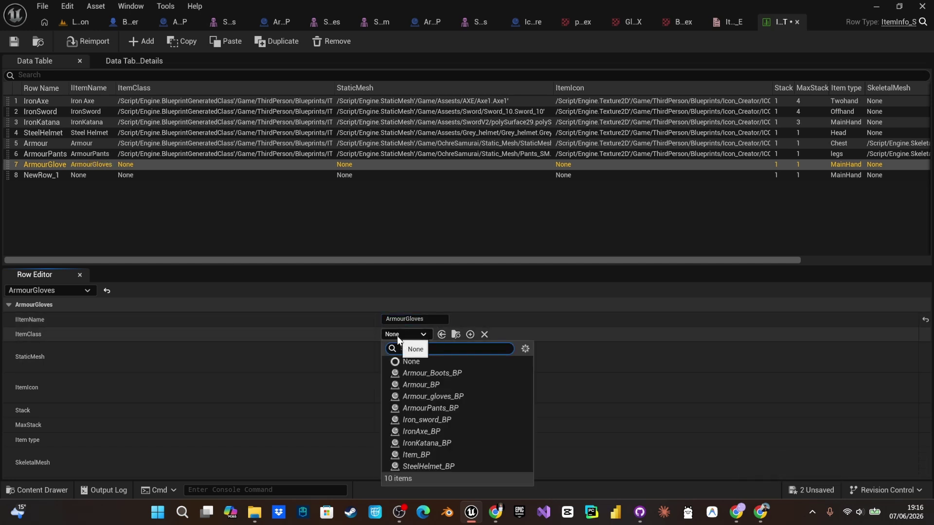
pyautogui.write('glo')
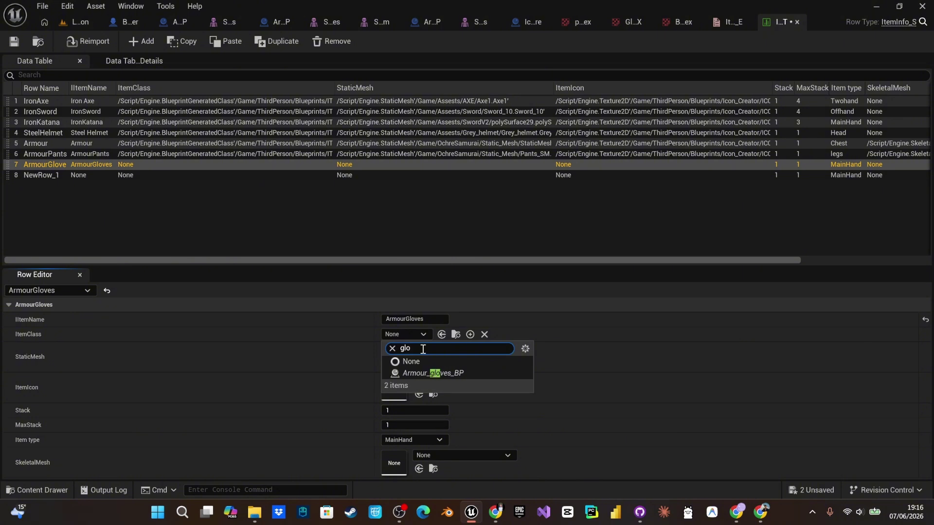
pyautogui.click(445, 373)
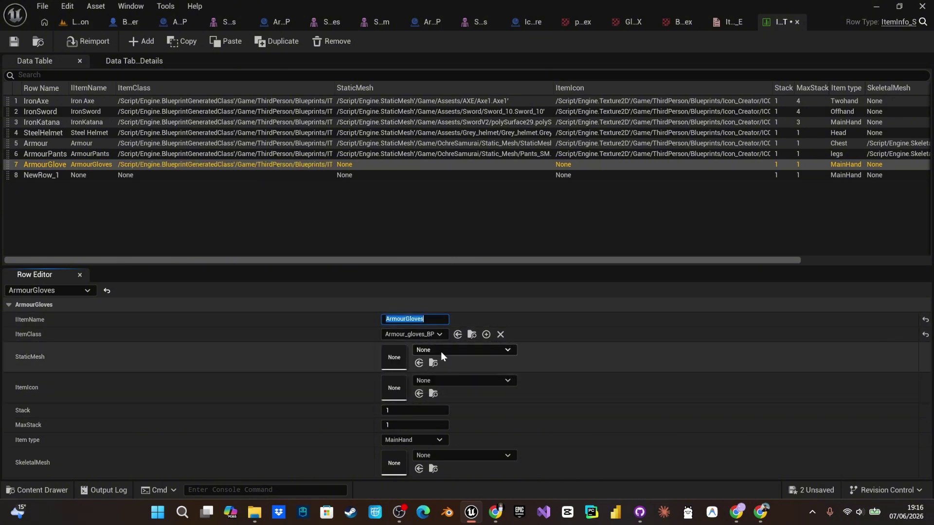
pyautogui.click(442, 349)
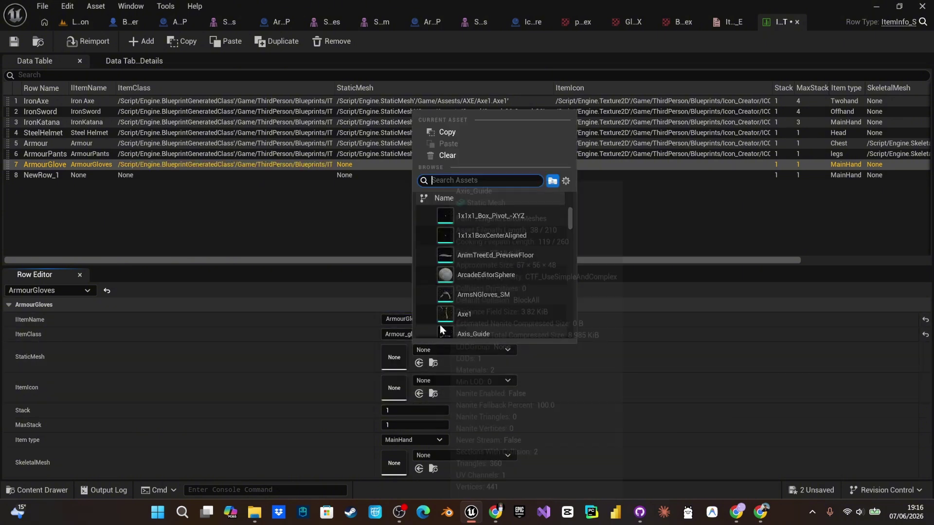
pyautogui.write('glo')
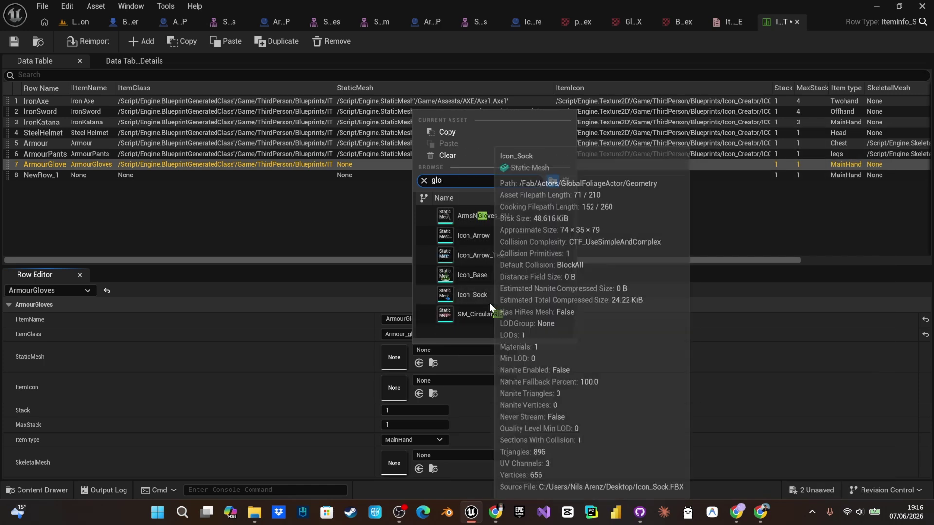
pyautogui.click(490, 298)
# Step: Set the ArmourGloves row's item icon to Gloves_TeX and its item type to Hands
pyautogui.click(462, 380)
pyautogui.write('glove')
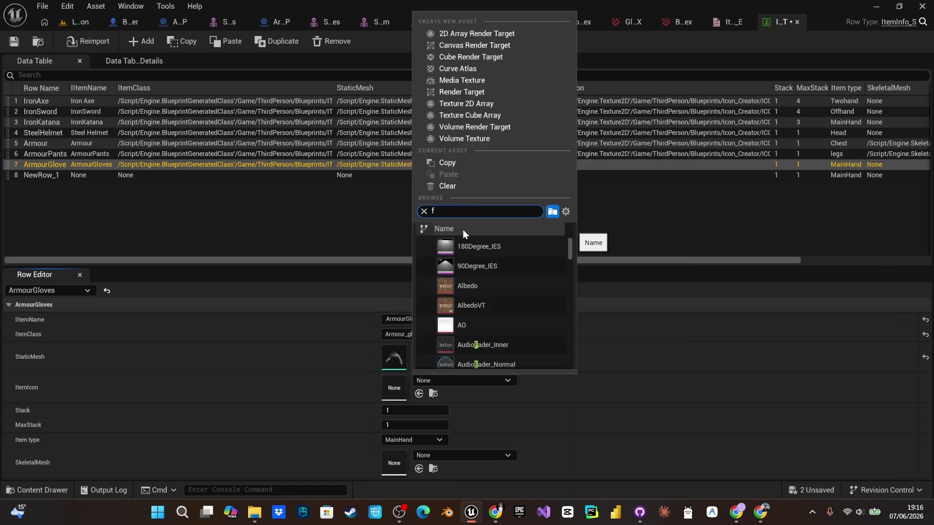
pyautogui.click(475, 243)
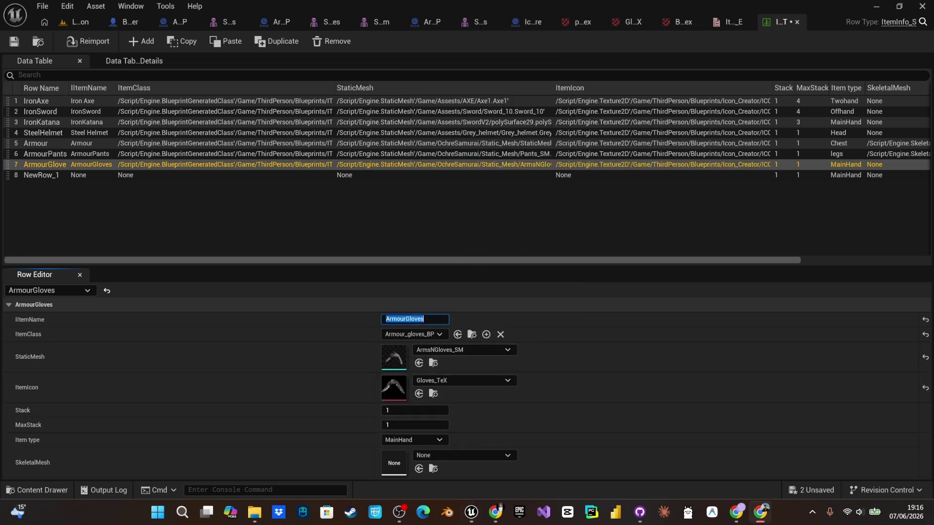
pyautogui.click(439, 441)
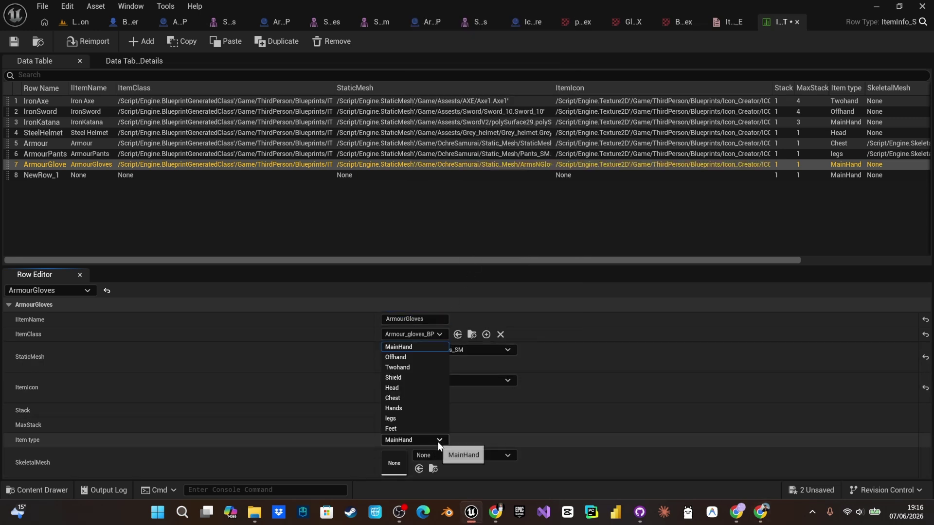
pyautogui.click(430, 398)
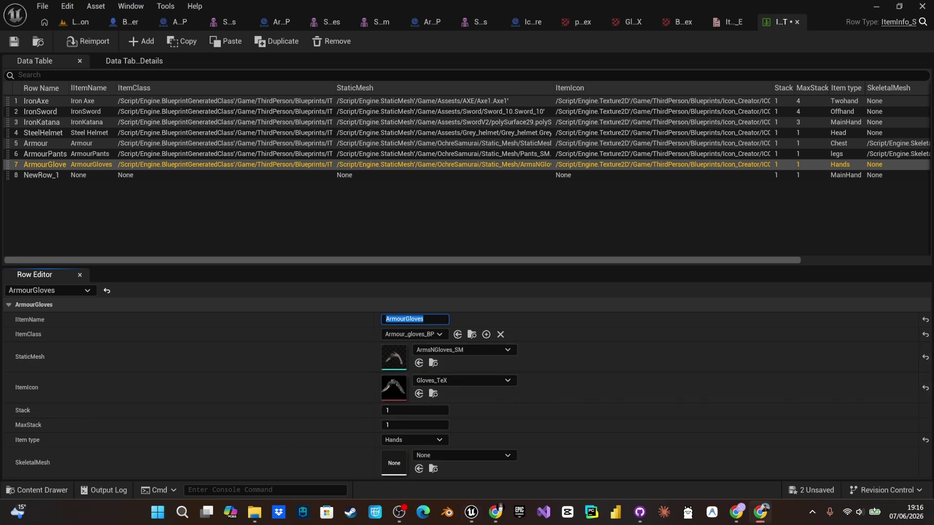
# Step: Assign SKM_OS_Arm from the OchreSamurai Meshes folder as the skeletal mesh of the ArmourGloves row
pyautogui.click(506, 456)
pyautogui.moveTo(549, 323)
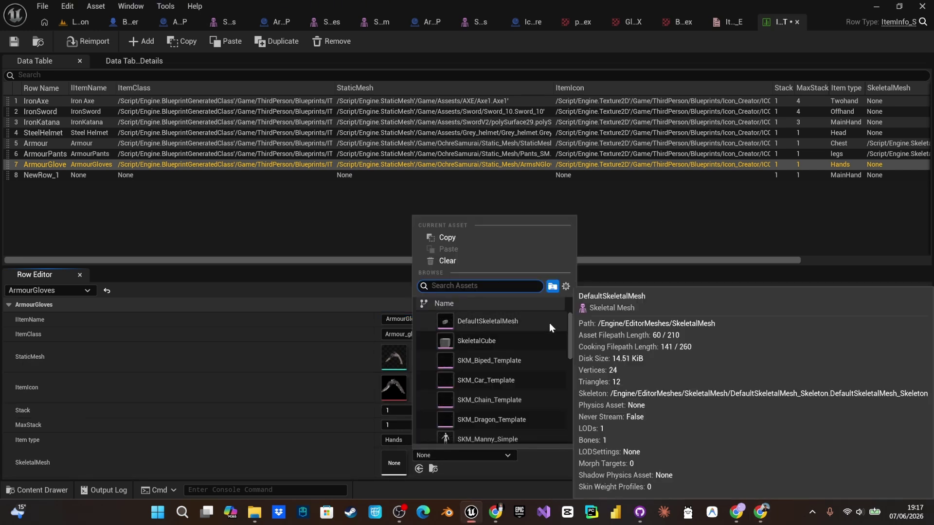
pyautogui.click(333, 211)
pyautogui.hotkey('ctrl', 'space')
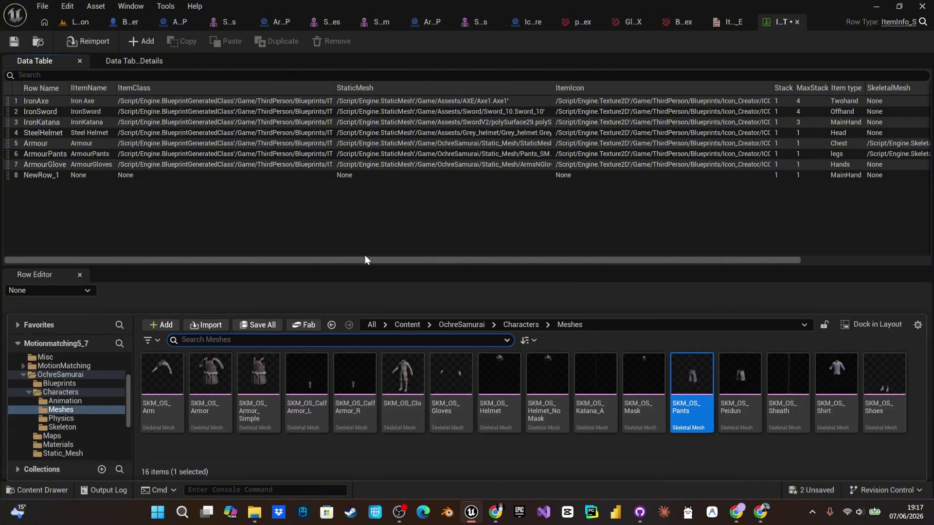
pyautogui.click(162, 375)
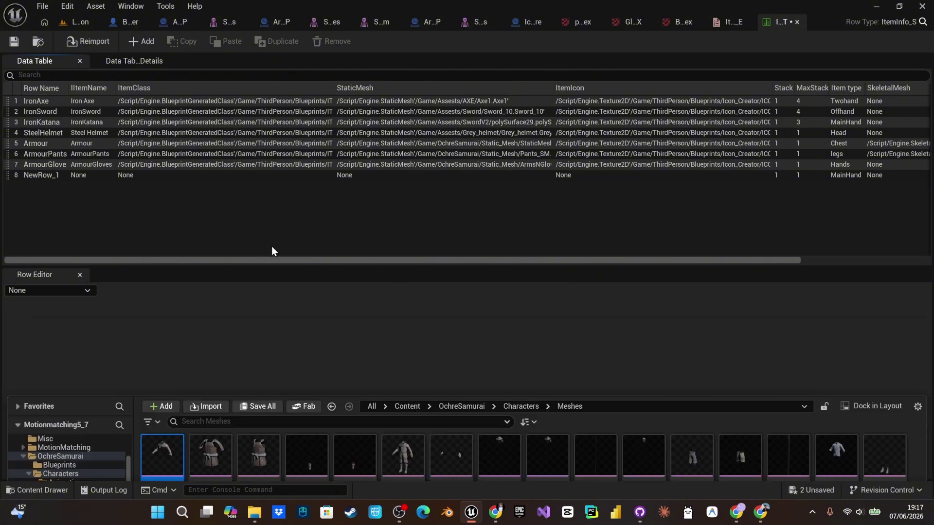
pyautogui.hotkey('ctrl', 'space')
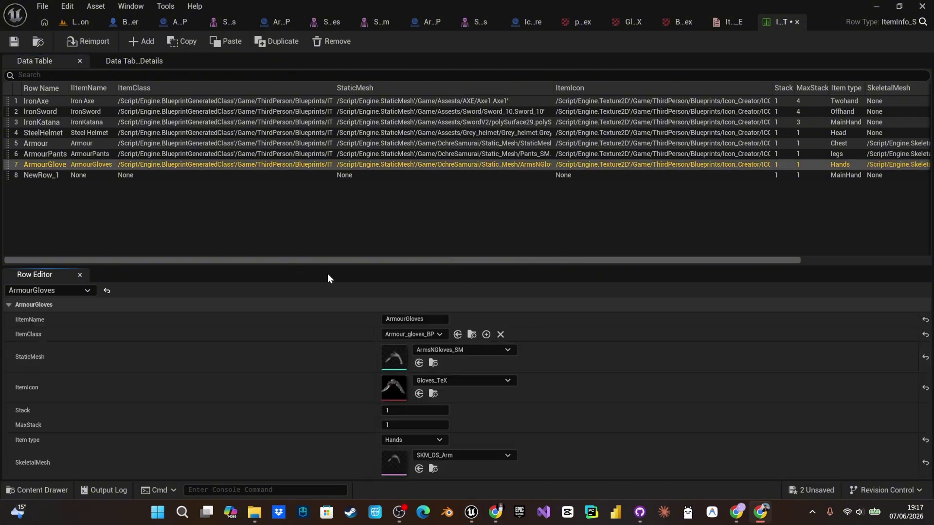
# Step: Rename the NewRow_1 row as ArmourBoots, matching the enumerator, and set its item name to ArmourBoots
pyautogui.click(48, 175)
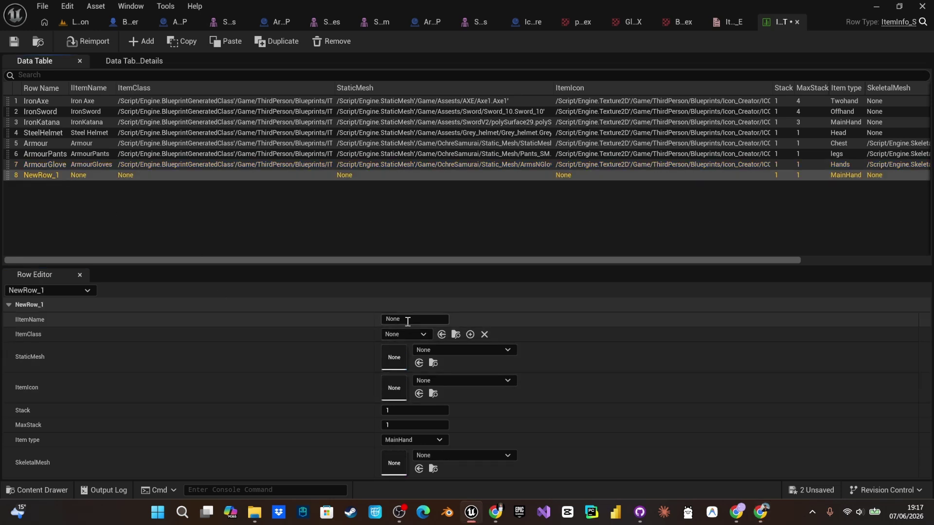
pyautogui.click(728, 22)
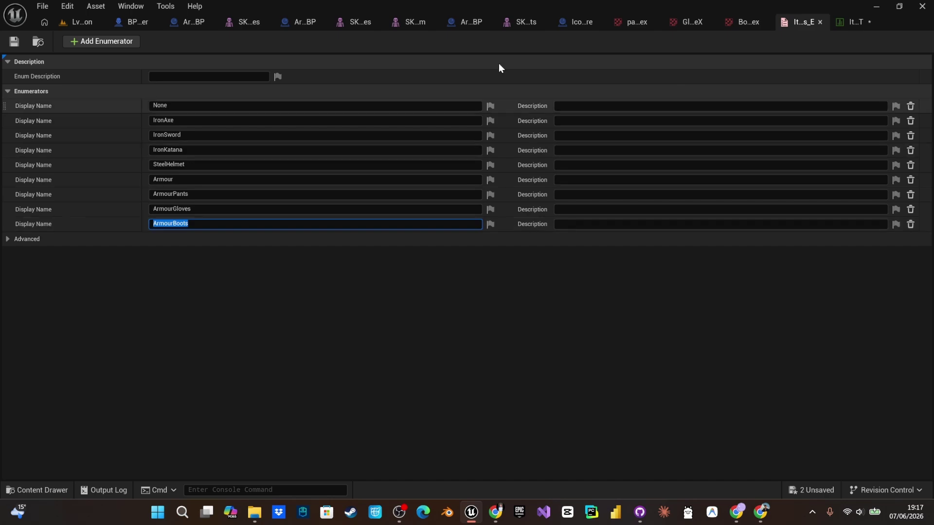
pyautogui.click(851, 22)
pyautogui.click(397, 319)
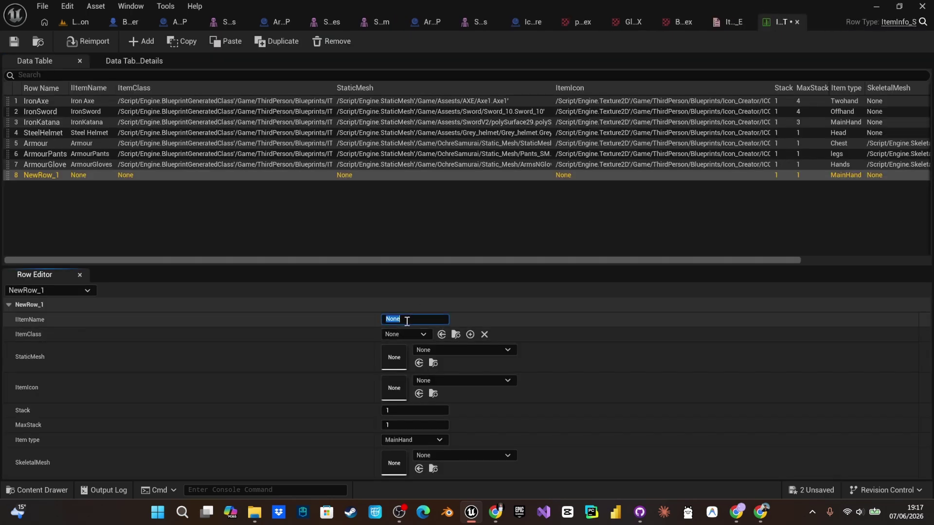
pyautogui.doubleClick(29, 177)
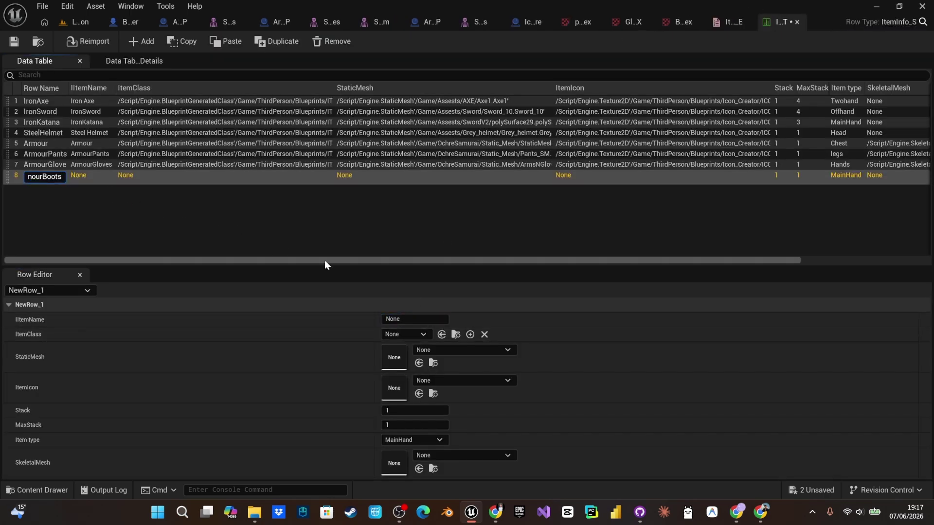
pyautogui.press('Return')
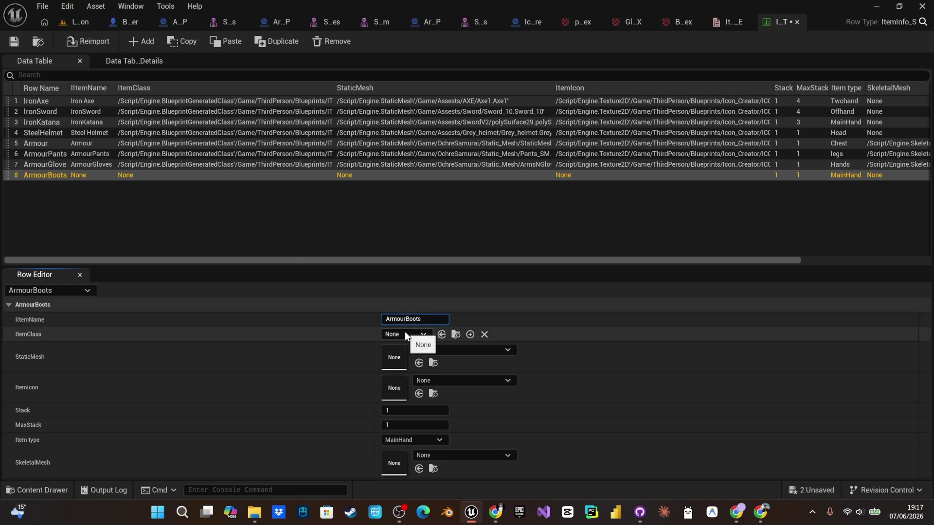
# Step: Assign Armour_Boots_BP as the item class and Boots_SM as the static mesh of the ArmourBoots row
pyautogui.click(405, 334)
pyautogui.click(431, 373)
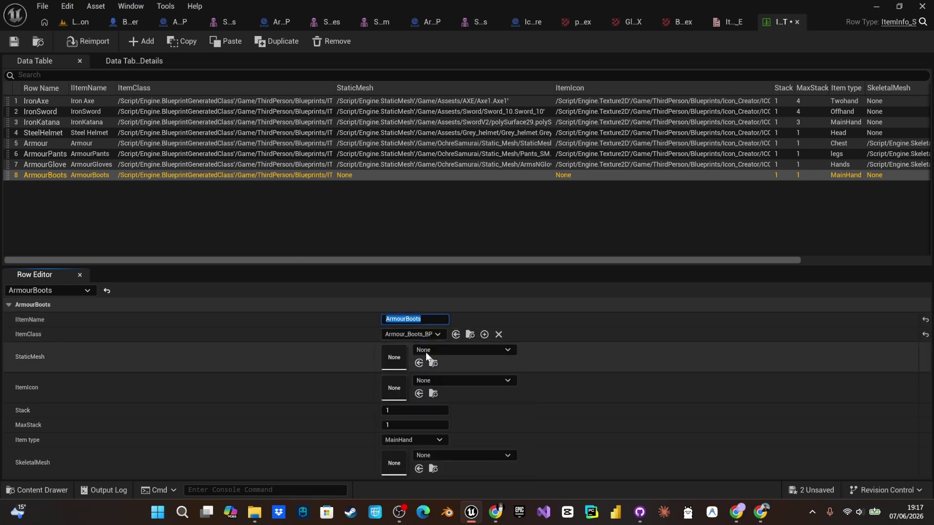
pyautogui.click(424, 351)
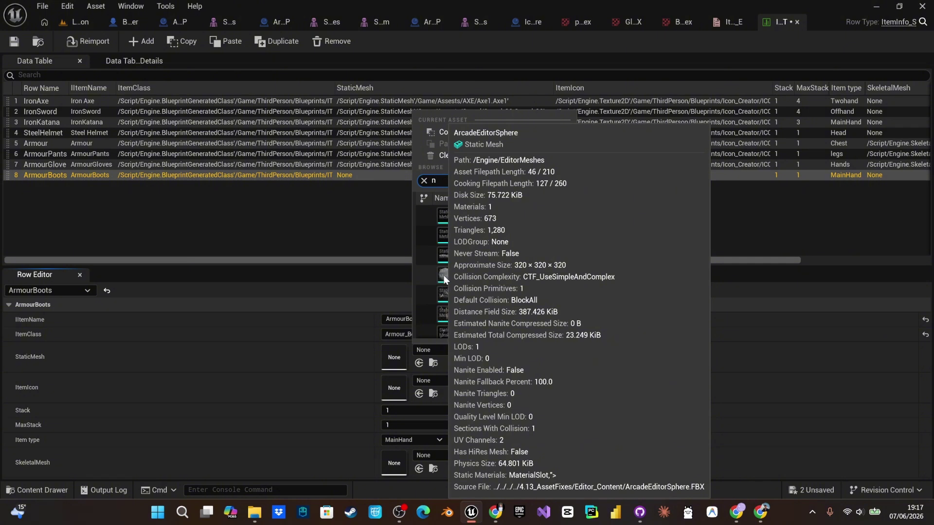
pyautogui.press('BackSpace')
pyautogui.write('boot')
pyautogui.click(479, 216)
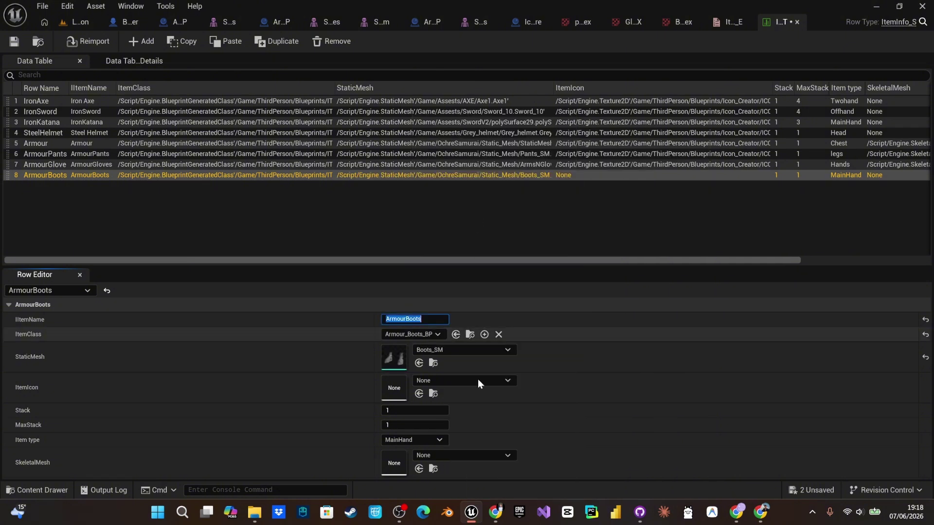
# Step: Set the ArmourBoots row's item icon to Boots_Tex
pyautogui.click(478, 383)
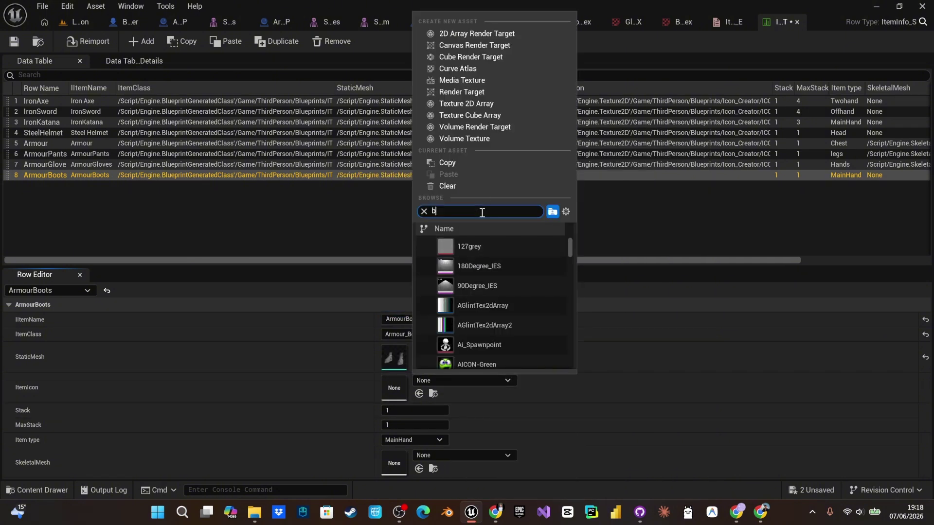
pyautogui.click(518, 246)
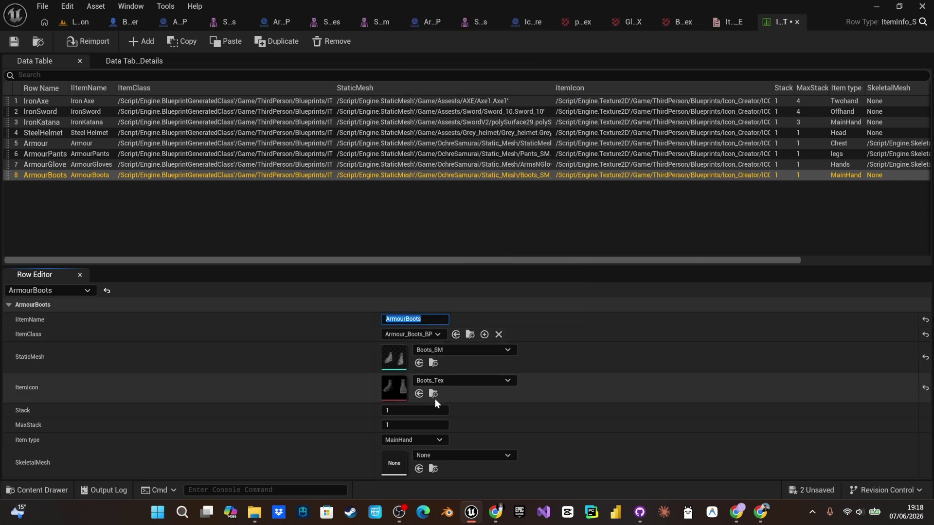
# Step: Set the ArmourBoots row's item type to legs and assign SKM_OS_Shoes from the OchreSamurai Meshes folder as its skeletal mesh
pyautogui.click(425, 439)
pyautogui.click(427, 418)
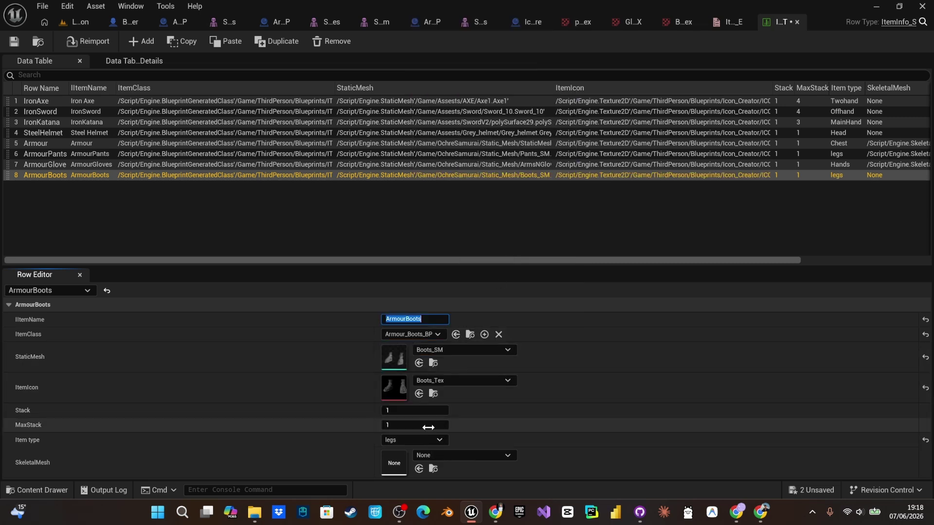
pyautogui.click(448, 457)
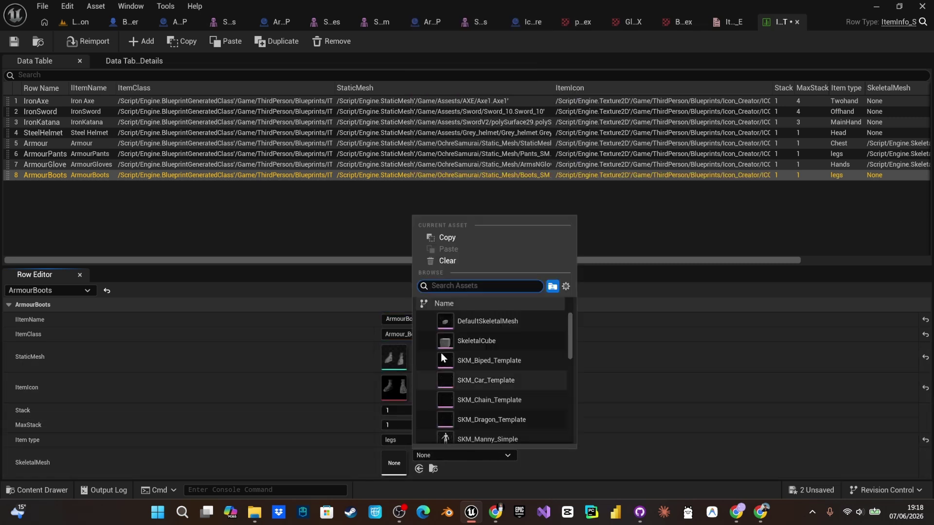
pyautogui.click(676, 208)
pyautogui.hotkey('ctrl', 'space')
pyautogui.click(899, 392)
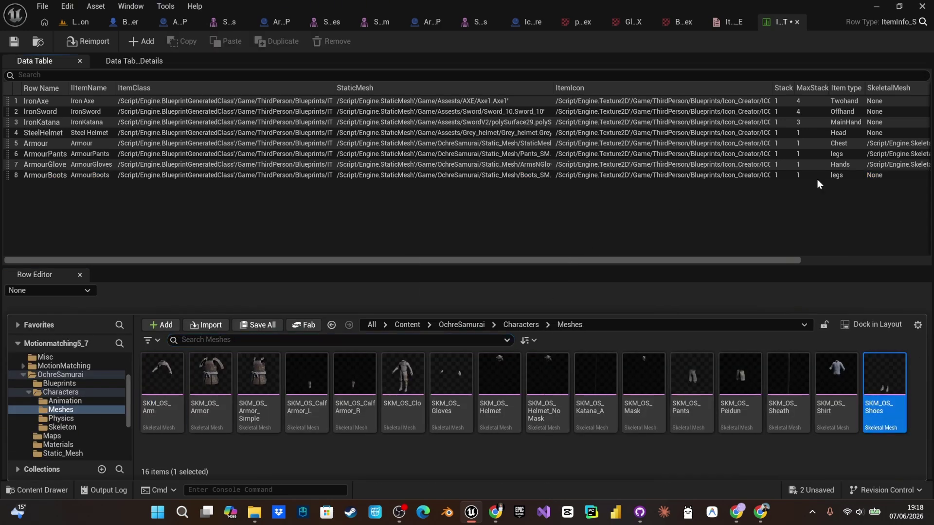
pyautogui.click(817, 184)
pyautogui.hotkey('ctrl', 'space')
pyautogui.hotkey('ctrl', 'space')
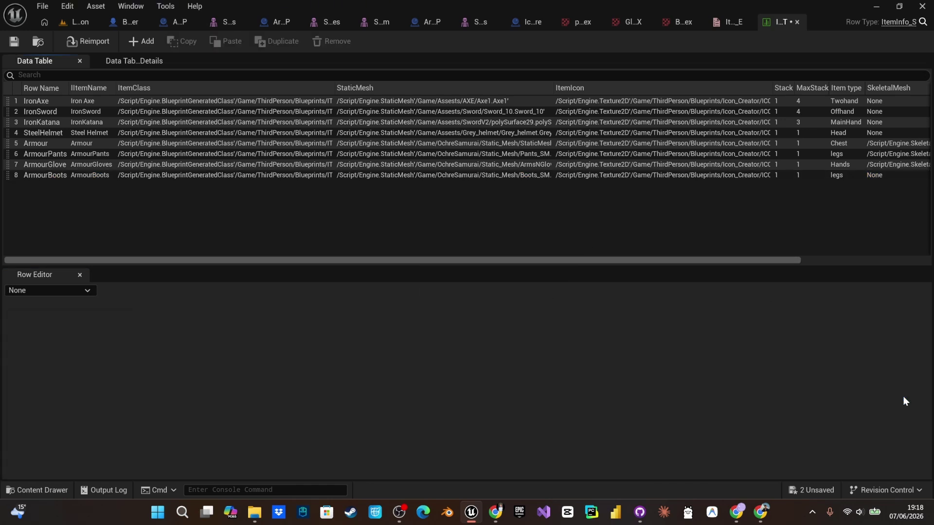
pyautogui.click(59, 178)
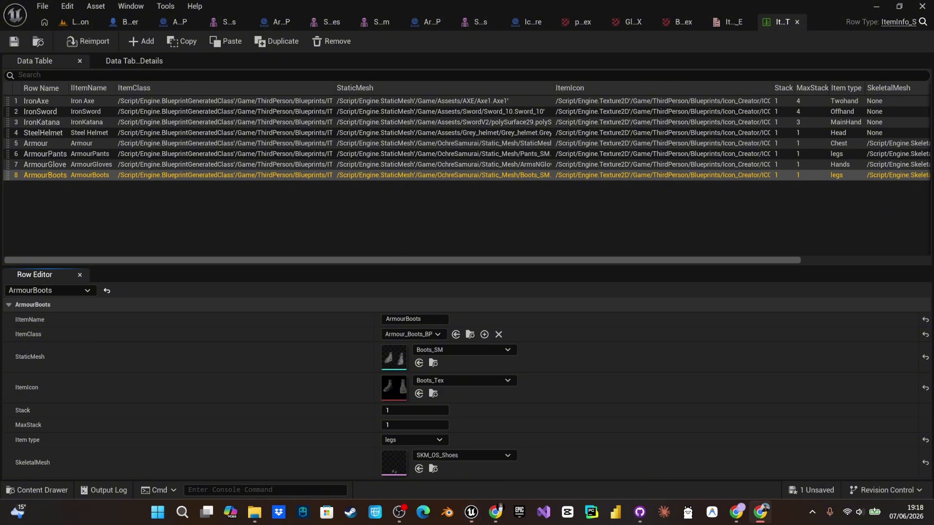
# Step: Save the item data table and the remaining unsaved asset
pyautogui.click(14, 42)
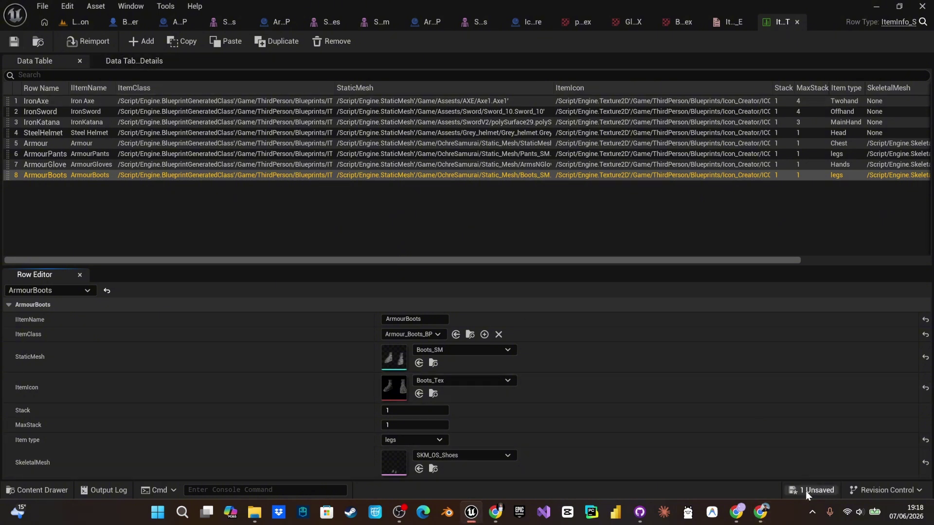
pyautogui.click(817, 491)
pyautogui.click(554, 379)
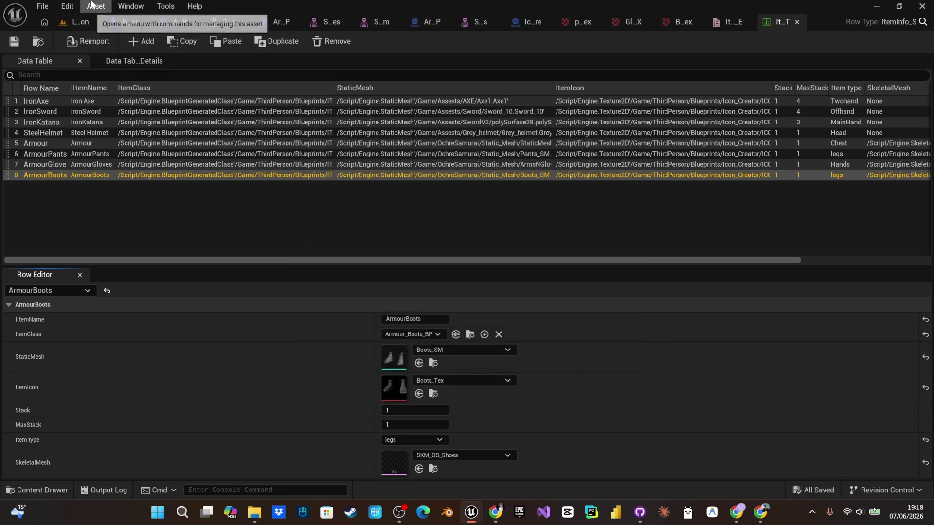
# Step: In the level, duplicate the IronAxe pickup three times along the Y axis, placing the copies at Y -810, -920 and -1030
pyautogui.click(78, 22)
pyautogui.press('w')
pyautogui.moveTo(354, 185); pyautogui.dragTo(308, 306, button='right')
pyautogui.moveTo(211, 352); pyautogui.dragTo(223, 340, button='right')
pyautogui.press('s')
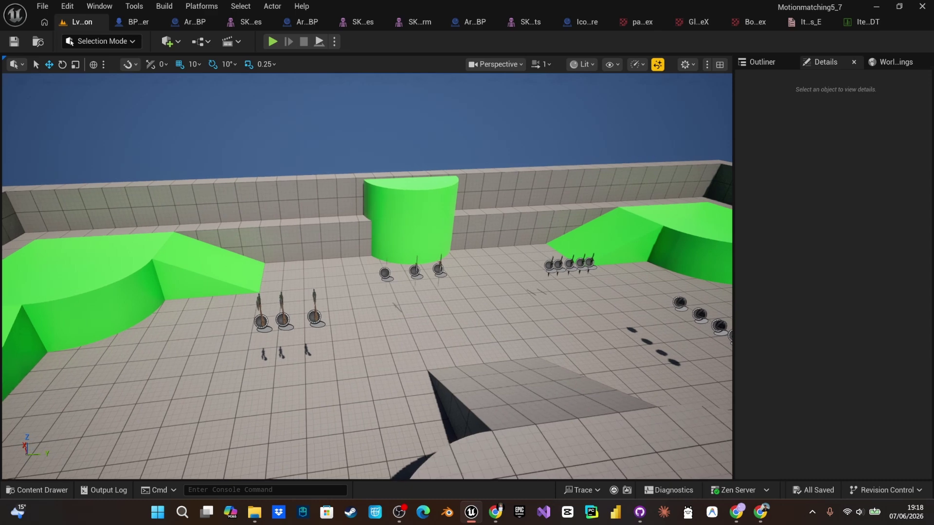
pyautogui.click(258, 325)
pyautogui.moveTo(280, 321); pyautogui.dragTo(167, 332)
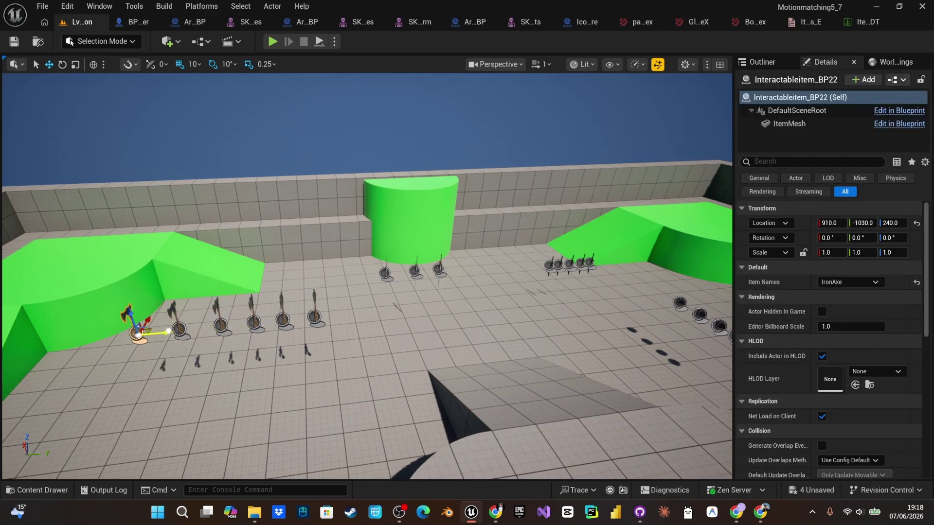
# Step: Set the item name of the duplicated pickup at Y -810 to ArmourPants
pyautogui.click(219, 324)
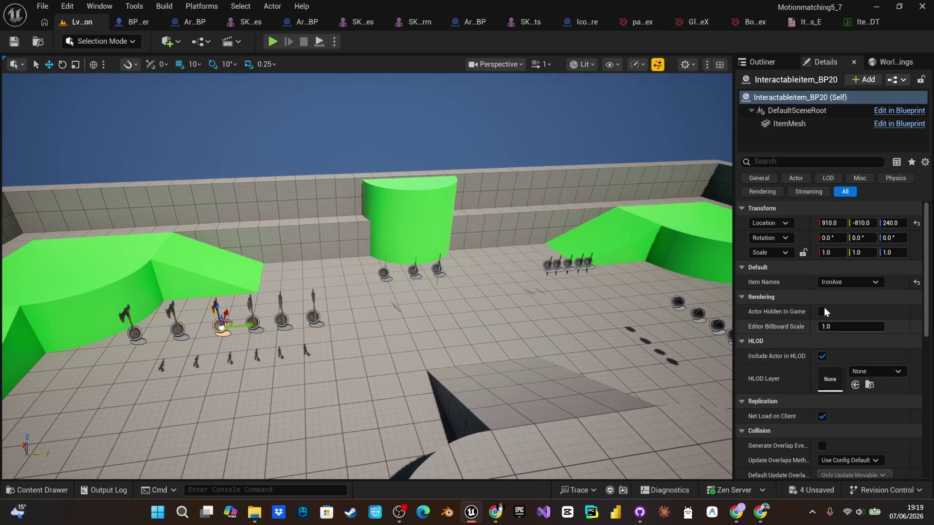
pyautogui.click(835, 287)
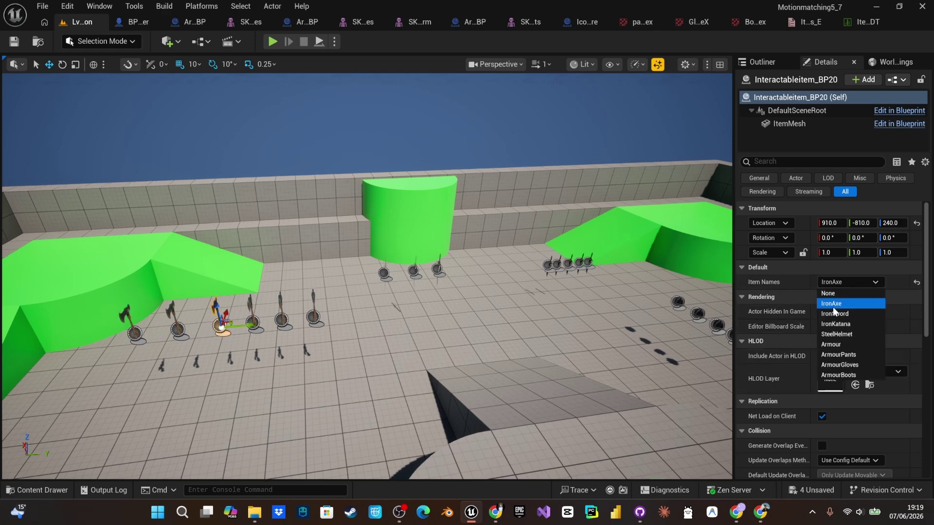
pyautogui.click(839, 355)
# Step: Set the item name of the duplicated pickup at Y -920 to ArmourGloves
pyautogui.moveTo(651, 336); pyautogui.dragTo(728, 350, button='right')
pyautogui.click(225, 396)
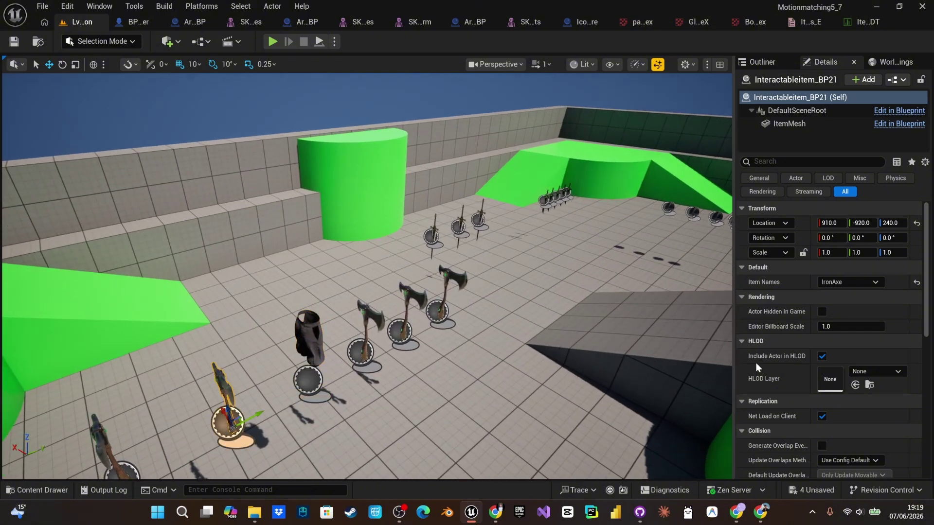
pyautogui.click(832, 284)
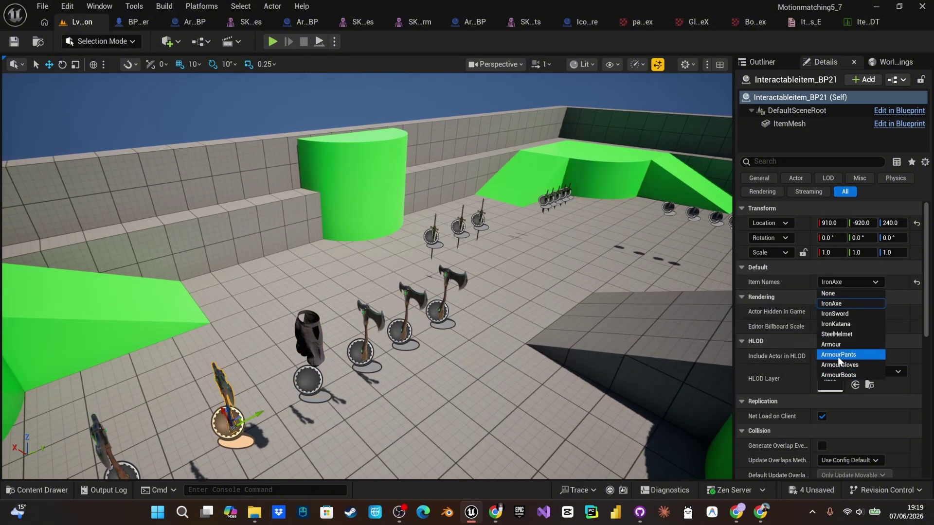
pyautogui.click(839, 365)
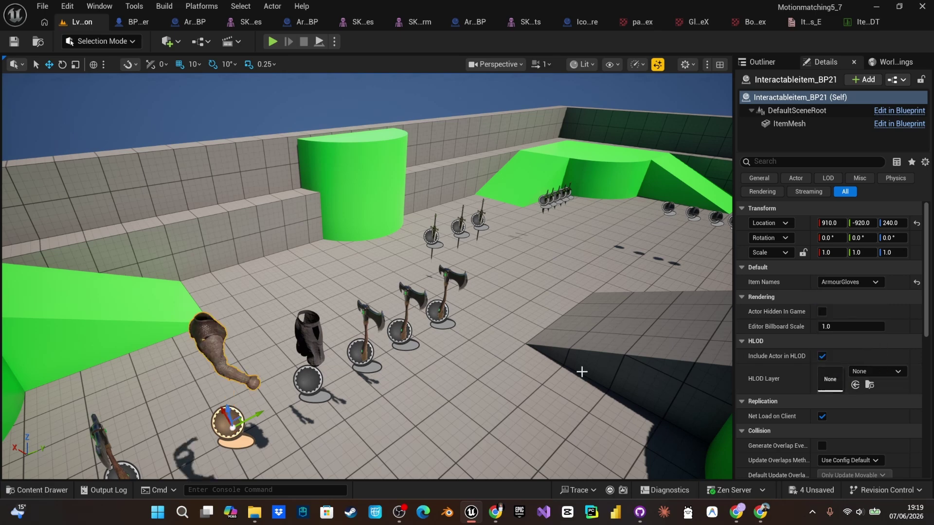
# Step: Set the item name of the outermost duplicated pickup at Y -1030 to ArmourBoots
pyautogui.moveTo(579, 371); pyautogui.dragTo(628, 376, button='right')
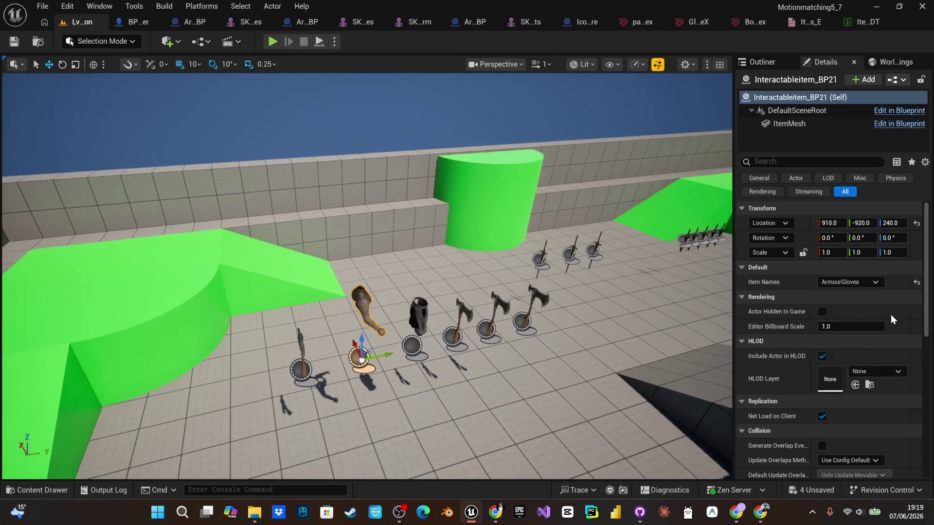
pyautogui.click(303, 370)
pyautogui.click(823, 284)
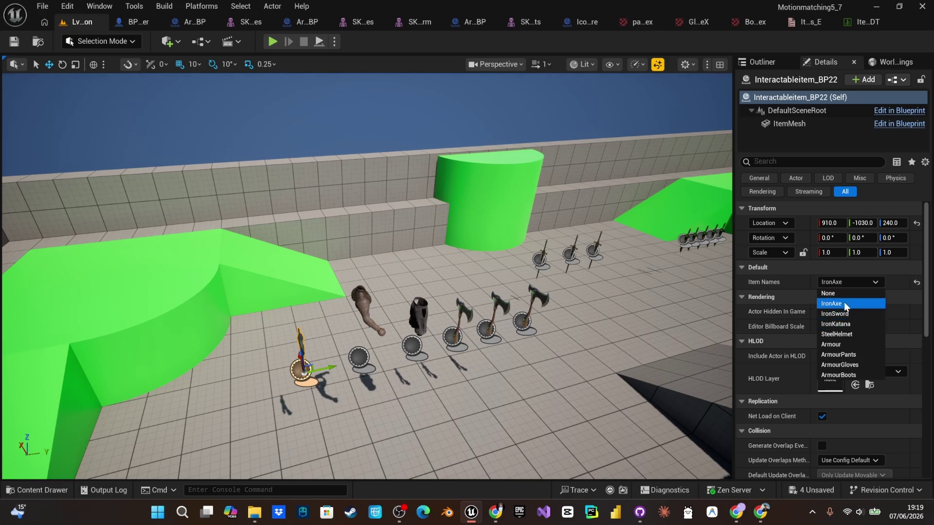
pyautogui.click(852, 375)
# Step: Play the level briefly to check how the pants, gloves and boots pickups behave, and stop the play session
pyautogui.moveTo(489, 168); pyautogui.dragTo(379, 132, button='right')
pyautogui.click(251, 239)
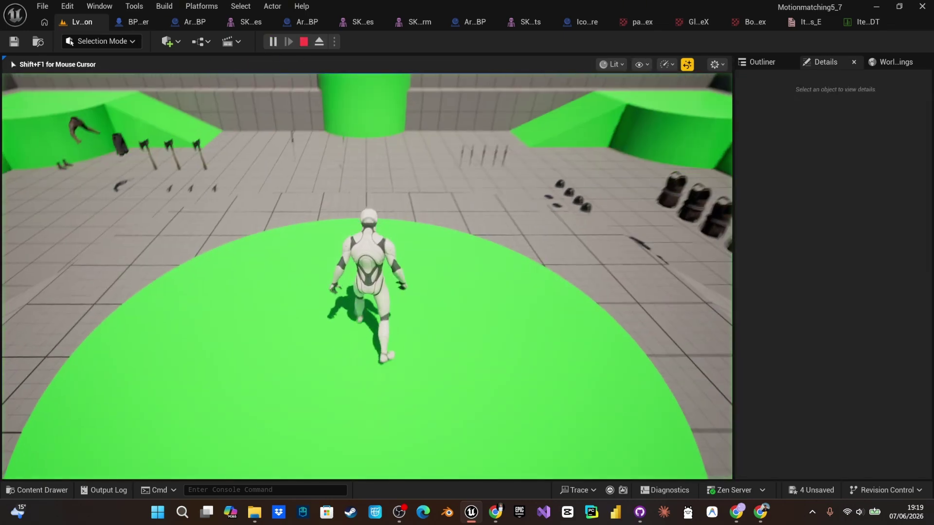
pyautogui.press('w')
pyautogui.press('Escape')
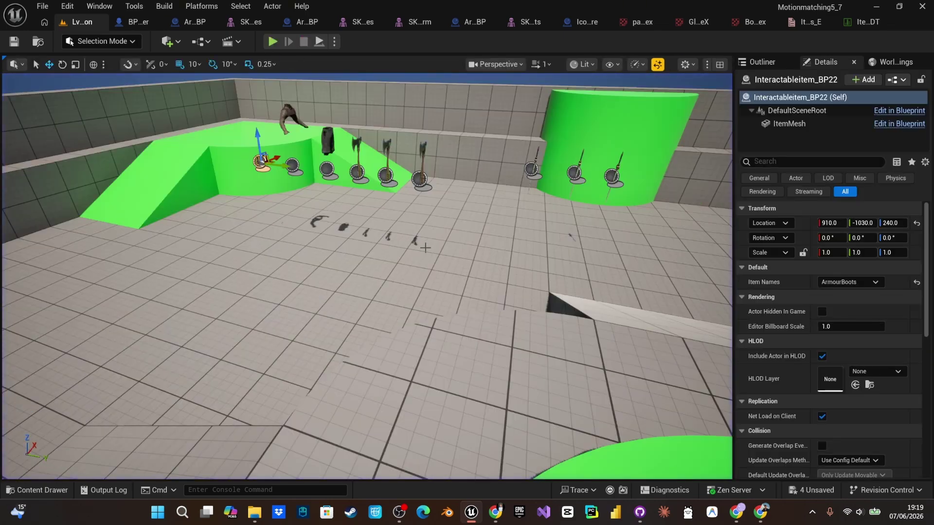
# Step: Open ArmsNGloves_SM from the OchreSamurai Static_Mesh folder and generate auto convex collision with 4 hulls and 16 max hull vertices
pyautogui.moveTo(276, 222); pyautogui.dragTo(336, 194, button='right')
pyautogui.hotkey('ctrl', 'space')
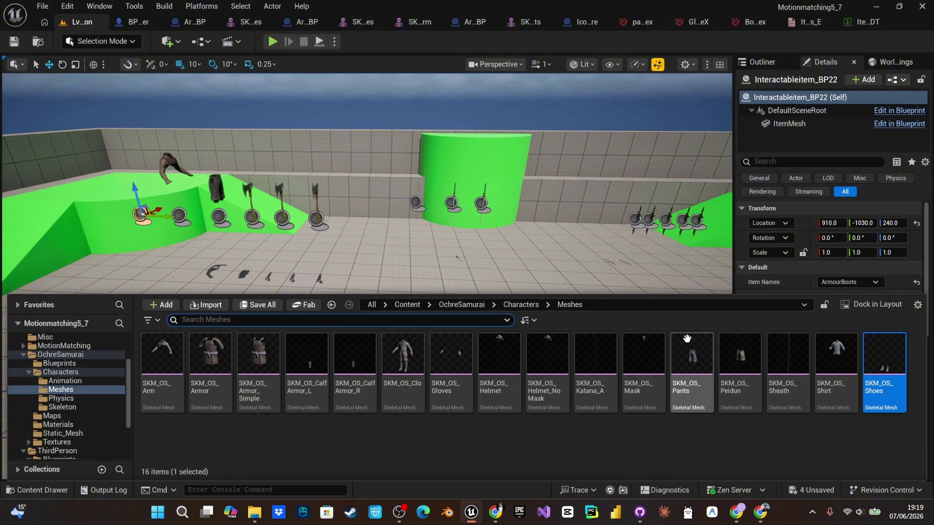
pyautogui.click(523, 305)
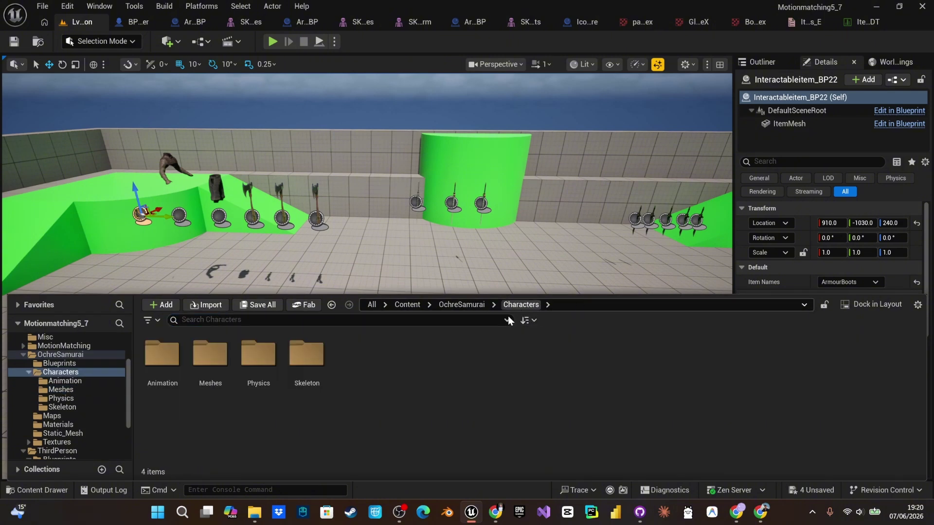
pyautogui.click(447, 306)
pyautogui.doubleClick(356, 374)
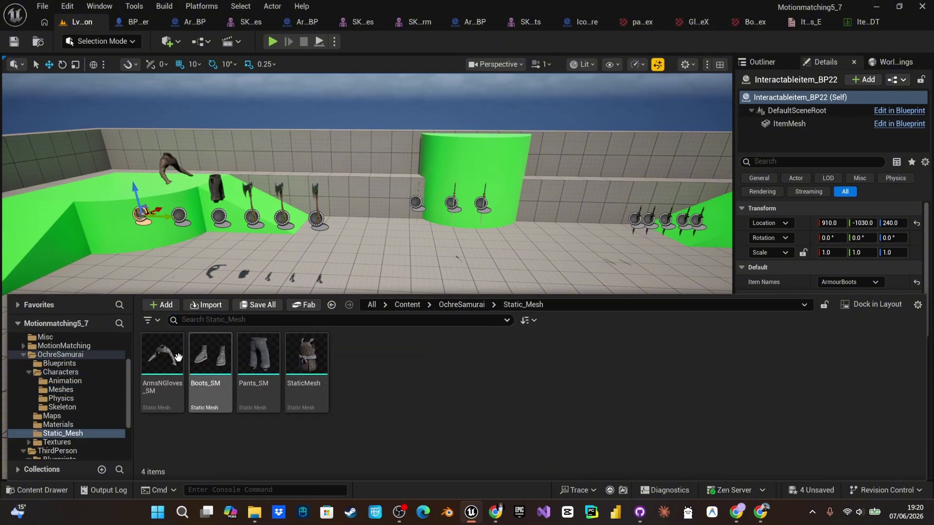
pyautogui.click(157, 385)
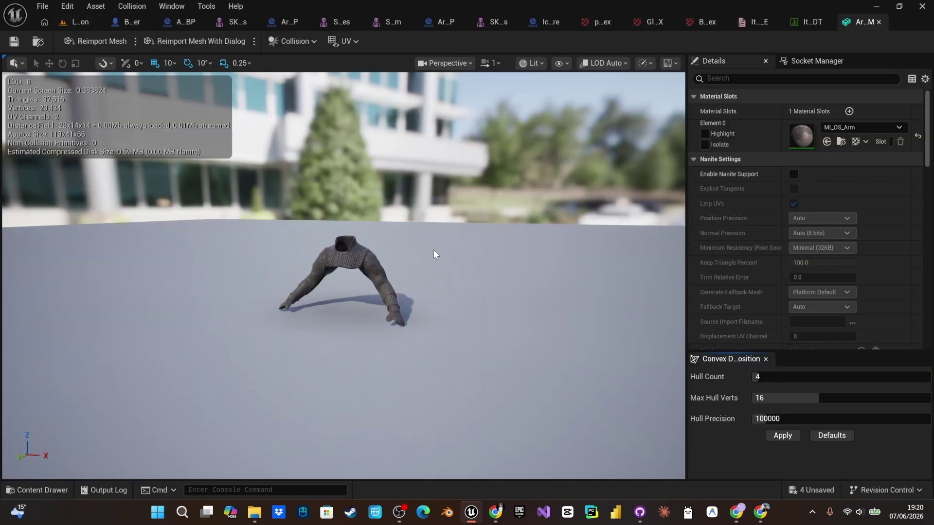
pyautogui.press('d')
pyautogui.moveTo(430, 249)
pyautogui.mouseDown(button='right')
pyautogui.moveTo(448, 260)
pyautogui.moveTo(430, 250)
pyautogui.mouseUp(button='right')
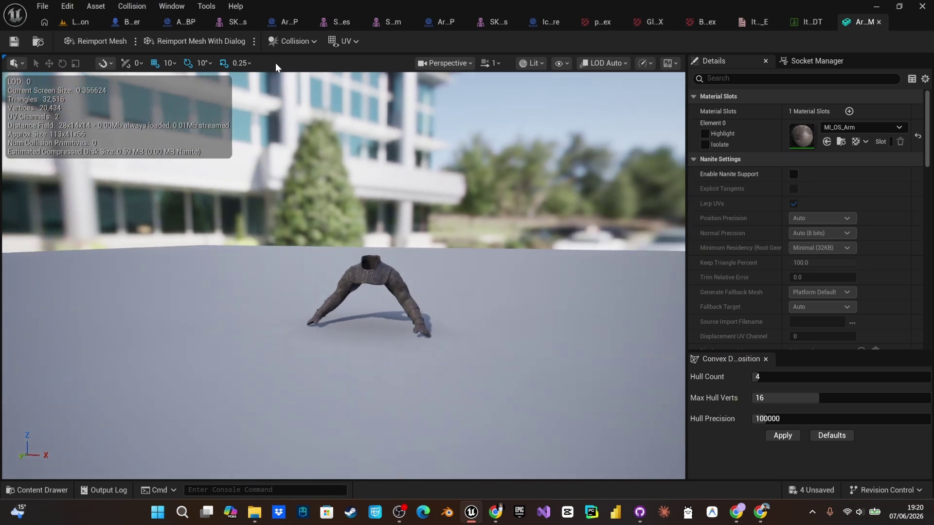
pyautogui.click(302, 46)
pyautogui.click(312, 254)
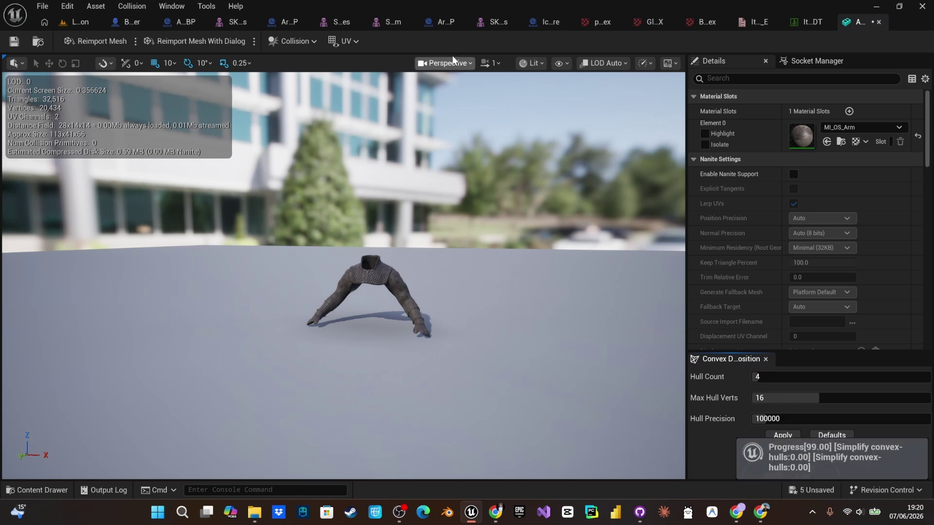
pyautogui.moveTo(479, 293); pyautogui.dragTo(485, 264, button='right')
# Step: Open Boots_SM and generate auto convex collision for it with 4 hulls and 16 max hull vertices
pyautogui.hotkey('ctrl', 'space')
pyautogui.doubleClick(202, 393)
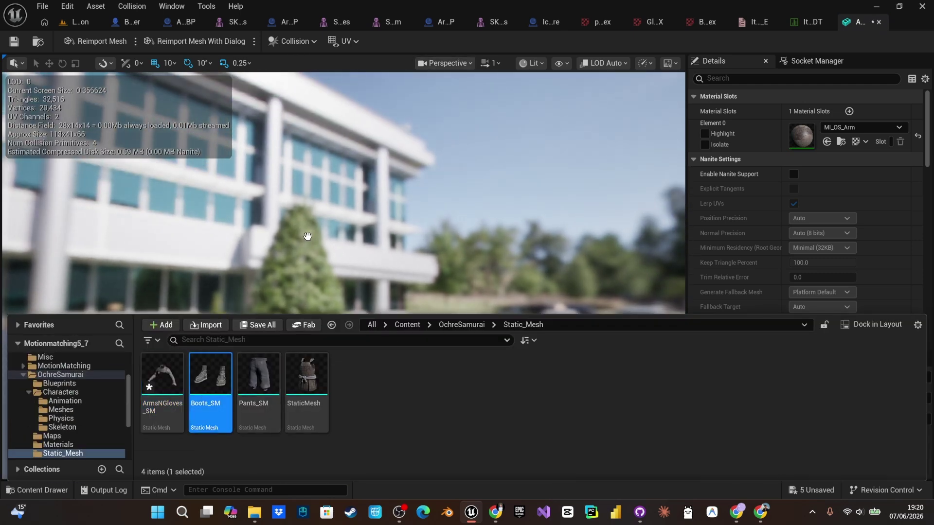
pyautogui.click(292, 41)
pyautogui.click(310, 253)
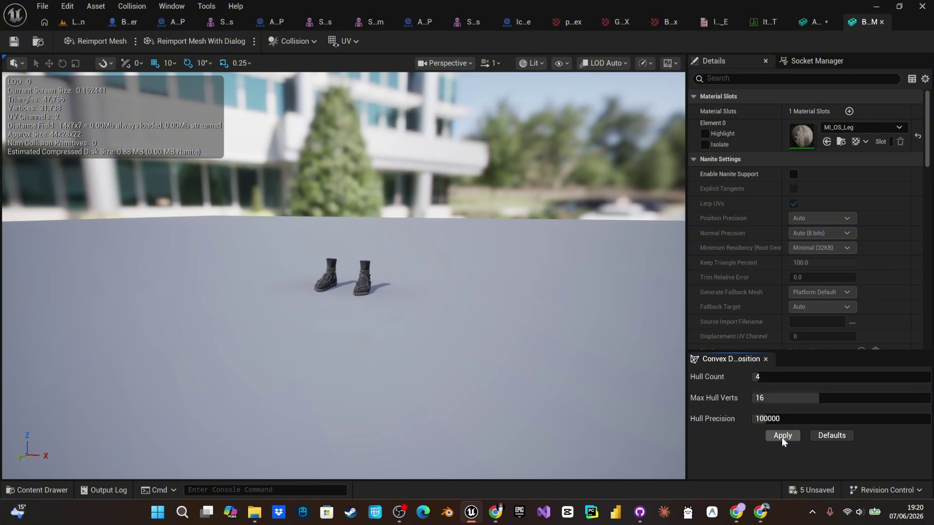
pyautogui.moveTo(571, 334); pyautogui.dragTo(530, 340, button='right')
# Step: Open Pants_SM, generate auto convex collision with 4 hulls and 16 max hull vertices, and save all unsaved assets
pyautogui.hotkey('ctrl', 'space')
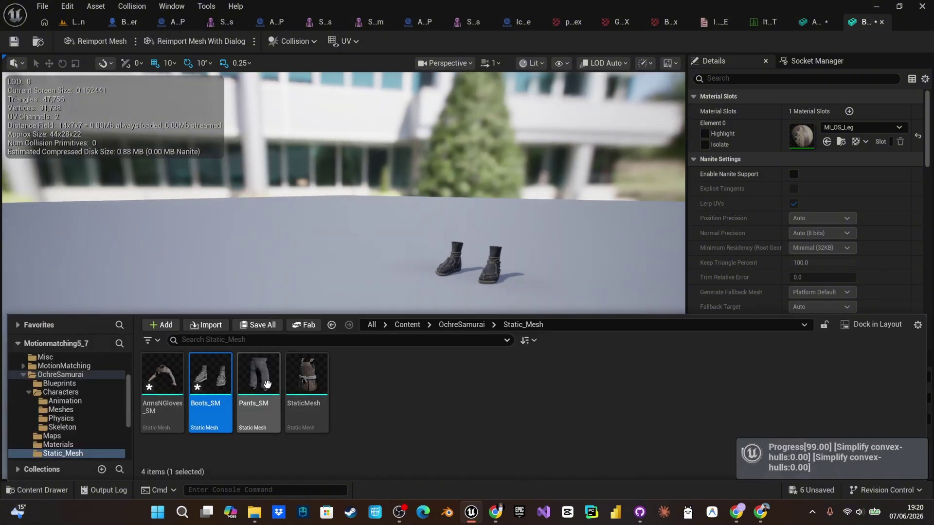
pyautogui.doubleClick(256, 384)
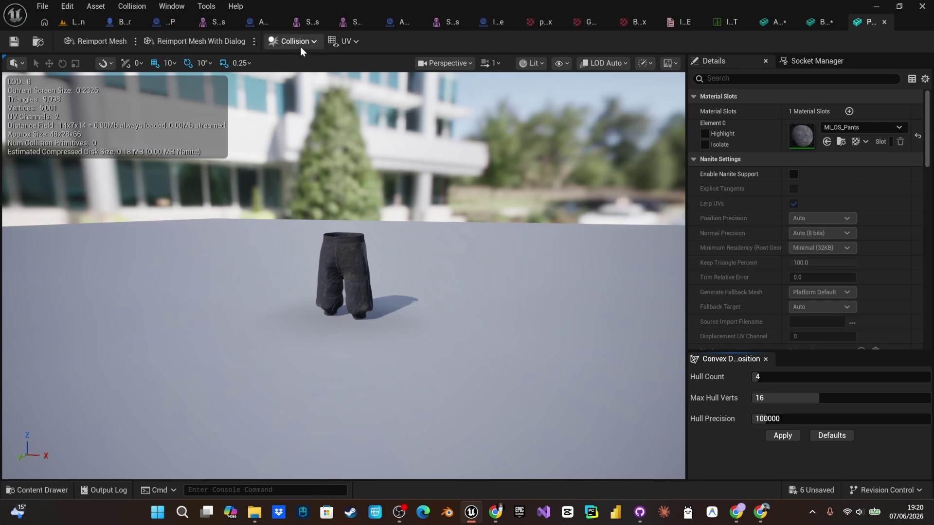
pyautogui.click(301, 45)
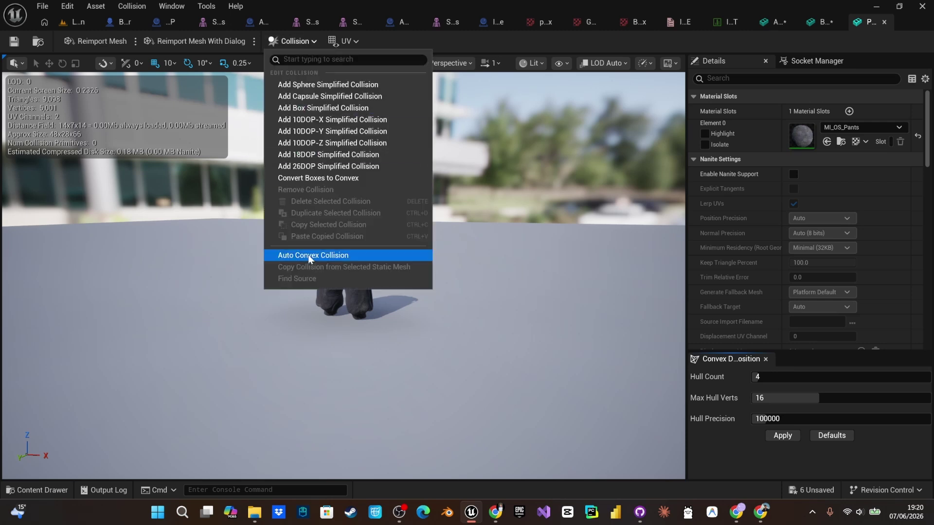
pyautogui.click(308, 255)
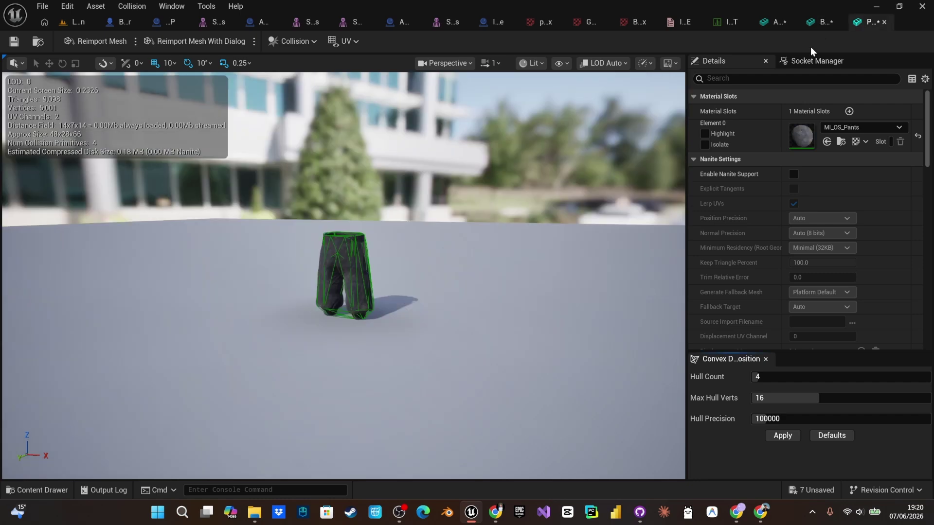
pyautogui.click(809, 492)
pyautogui.click(553, 379)
# Step: Play the level, collect the weapons, helmet, armour, pants, gloves and boots from the floor, and open the inventory
pyautogui.click(77, 22)
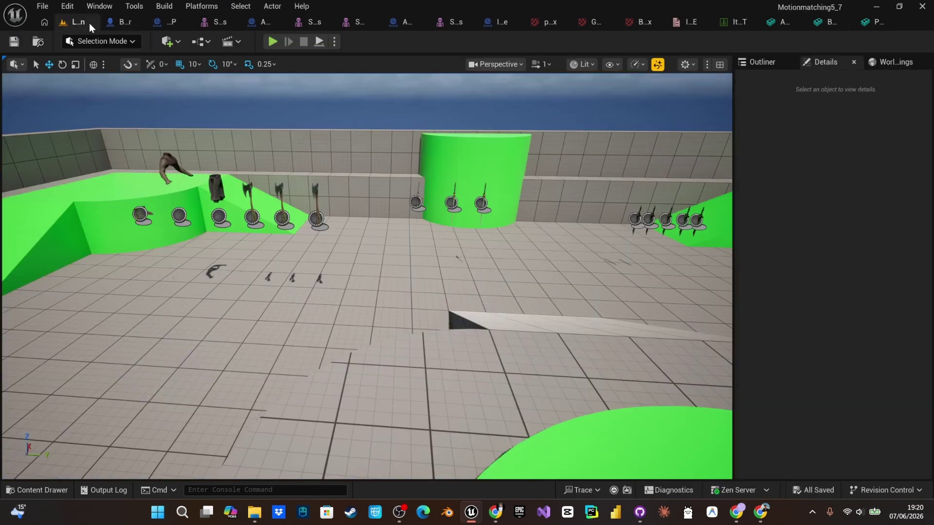
pyautogui.press('w')
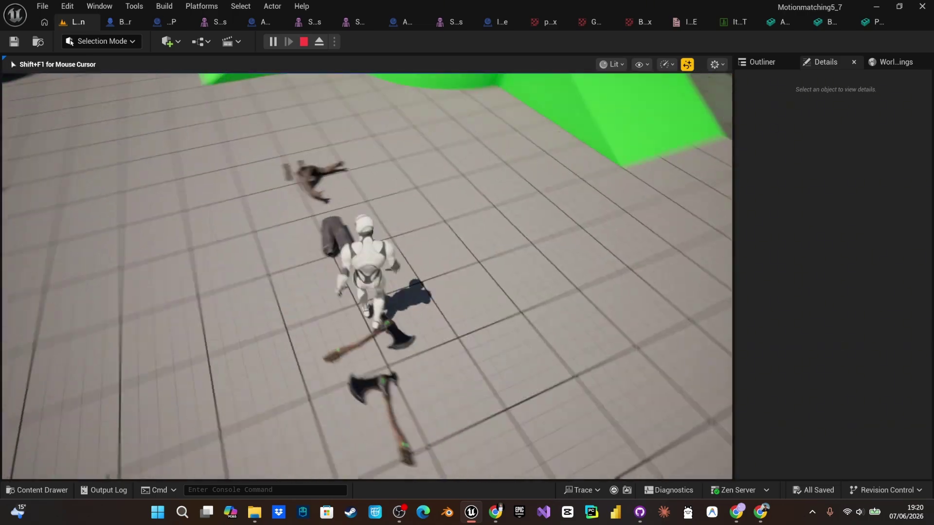
pyautogui.press('w')
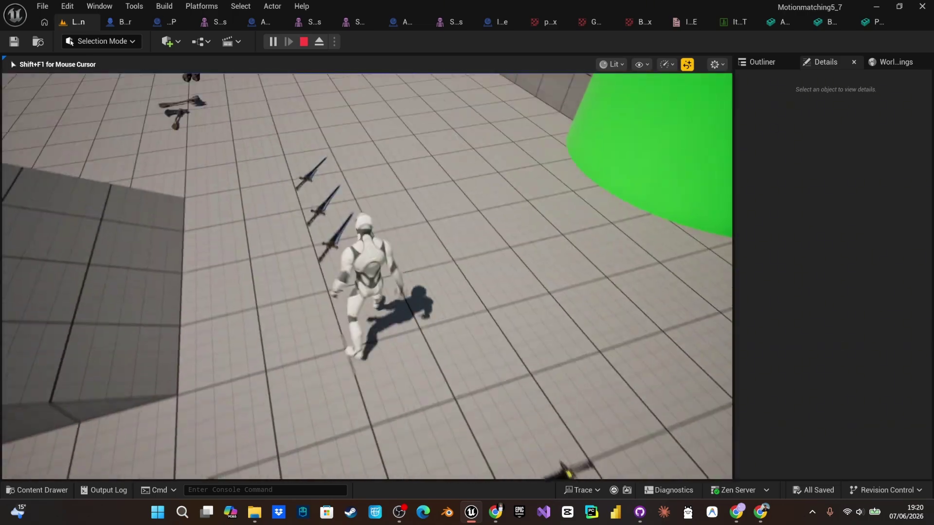
pyautogui.press('w')
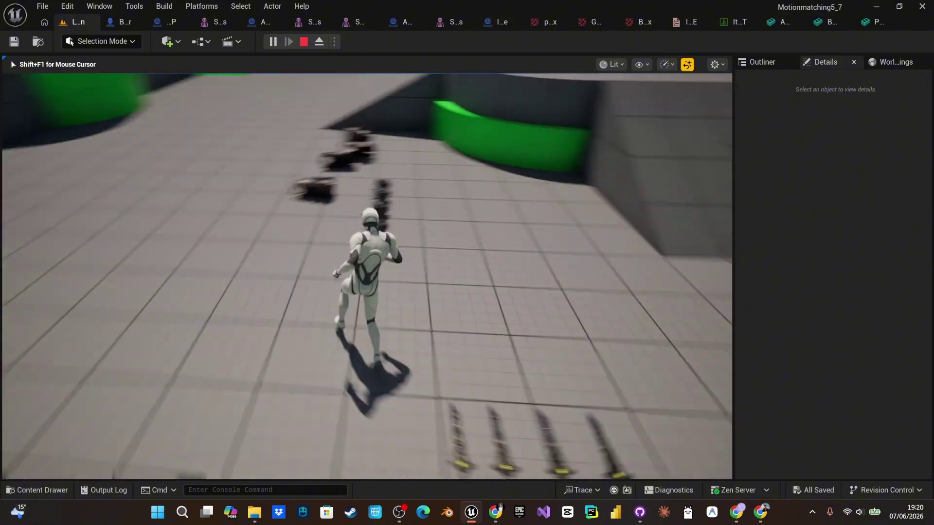
pyautogui.press('w')
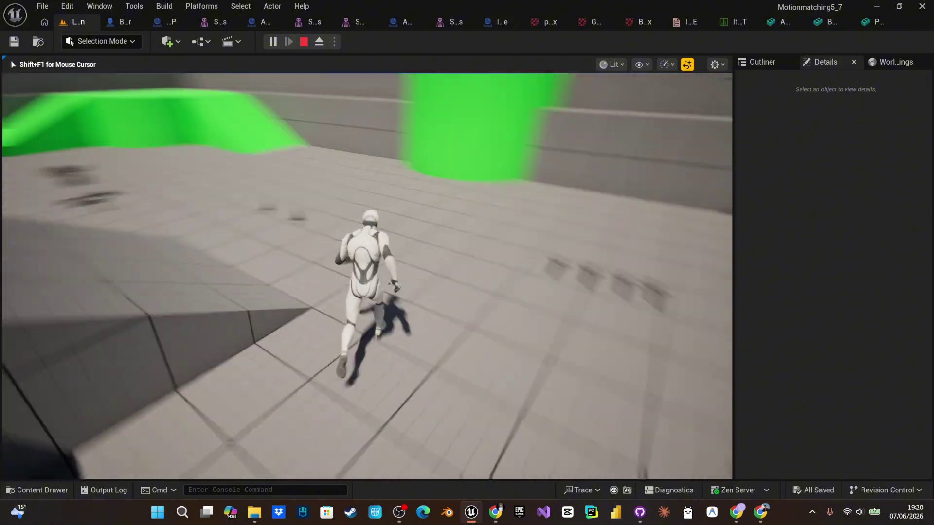
pyautogui.press('w')
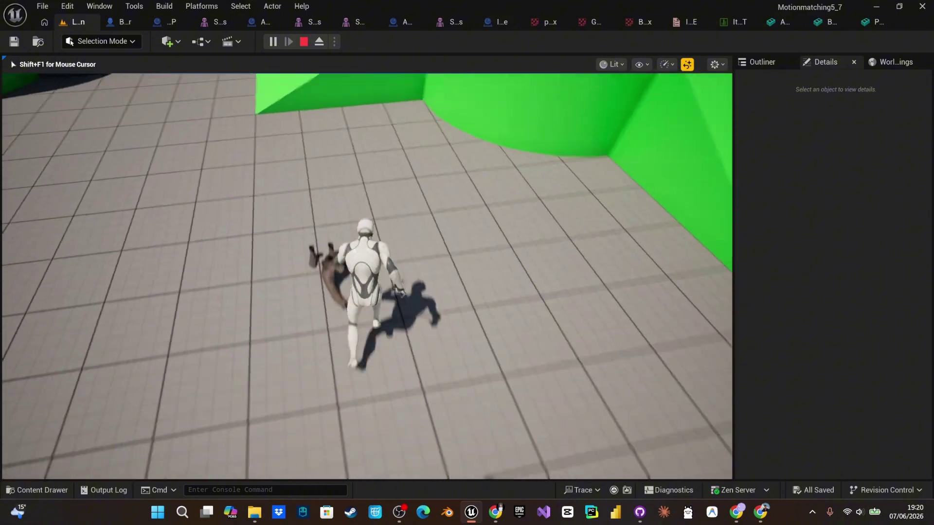
pyautogui.press('i')
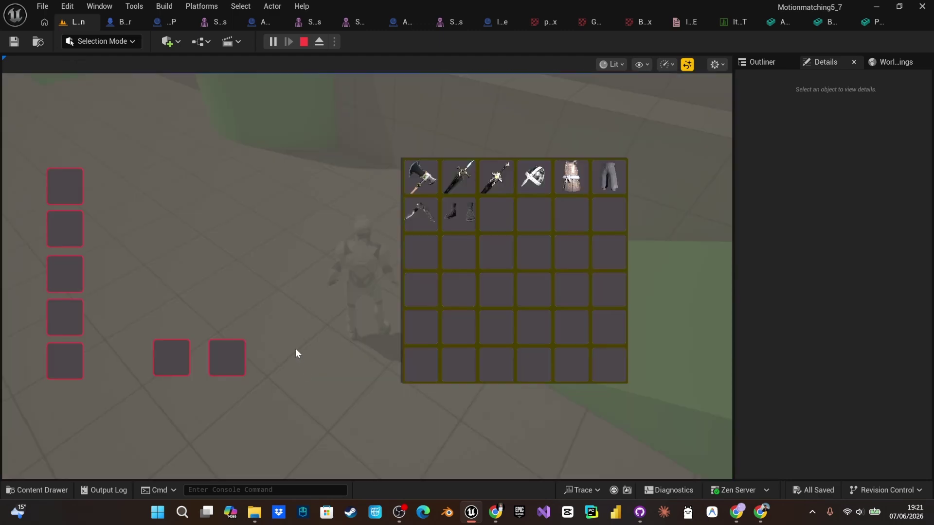
# Step: Equip the helmet, chest armour, gloves, pants and both swords, and run around the level to inspect the character
pyautogui.click(453, 213)
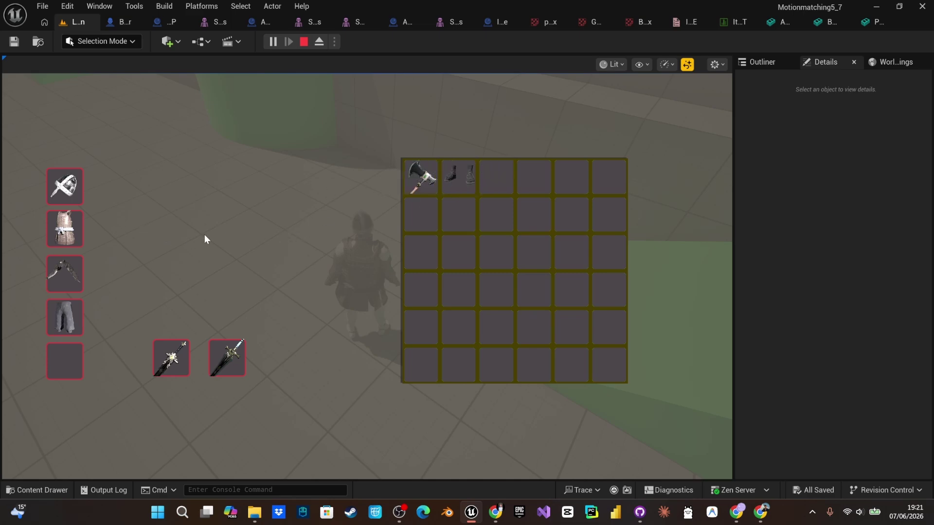
pyautogui.press('i')
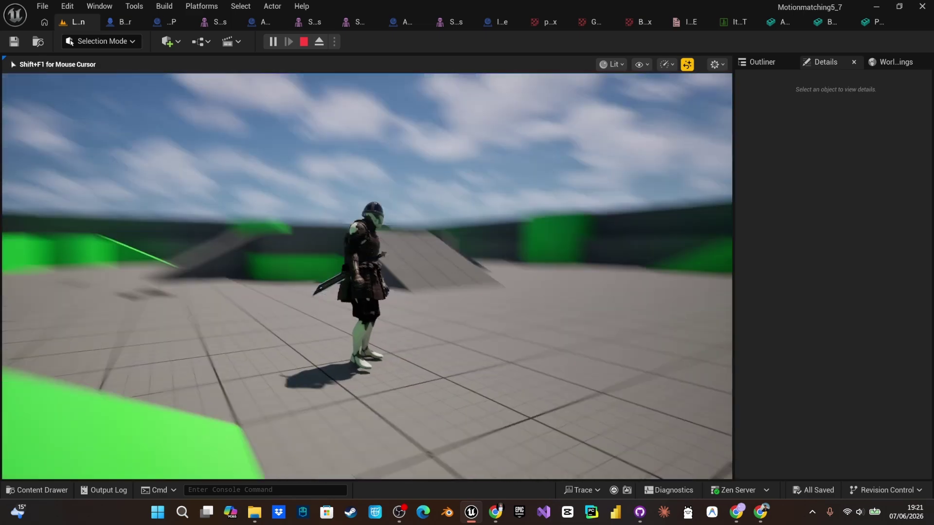
pyautogui.press('w')
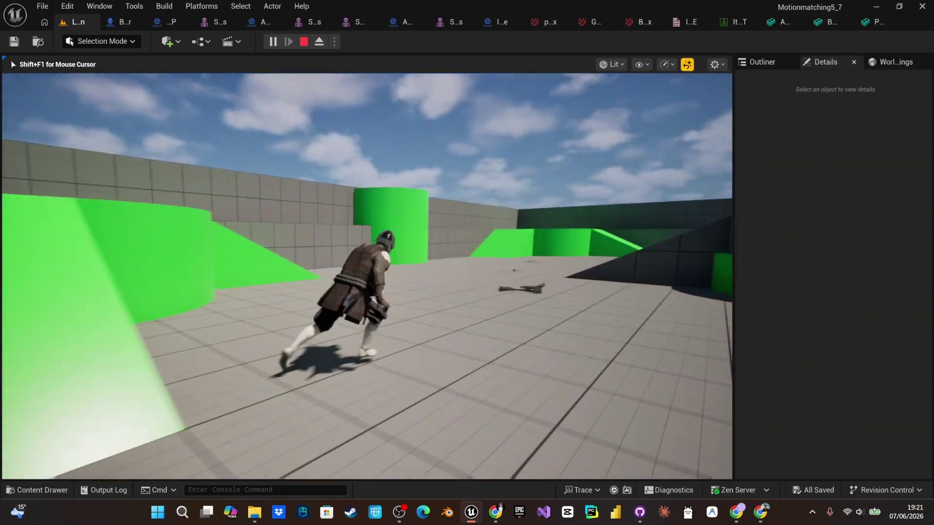
pyautogui.press('w')
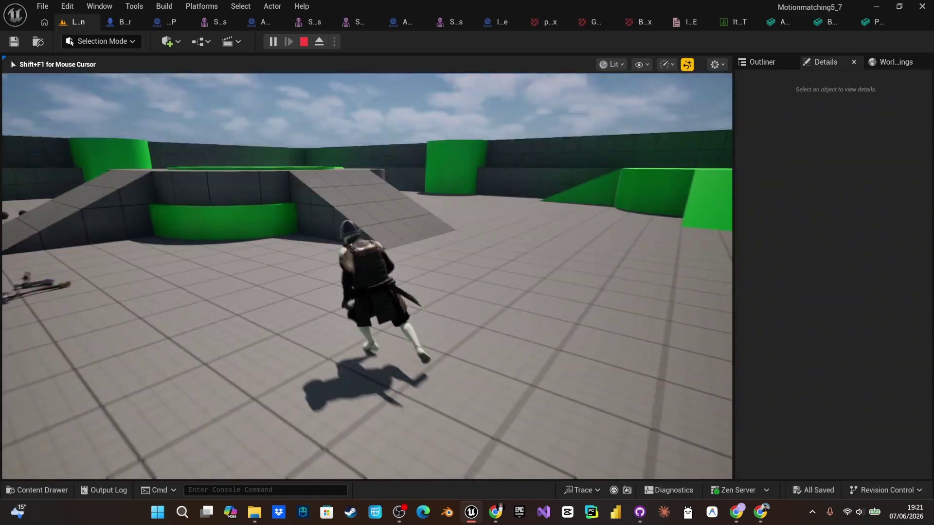
pyautogui.press('w')
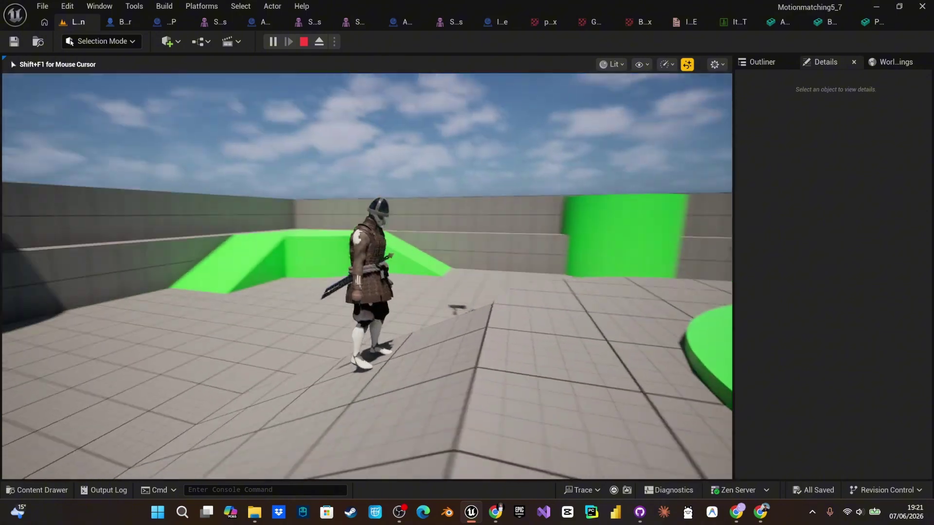
pyautogui.press('w')
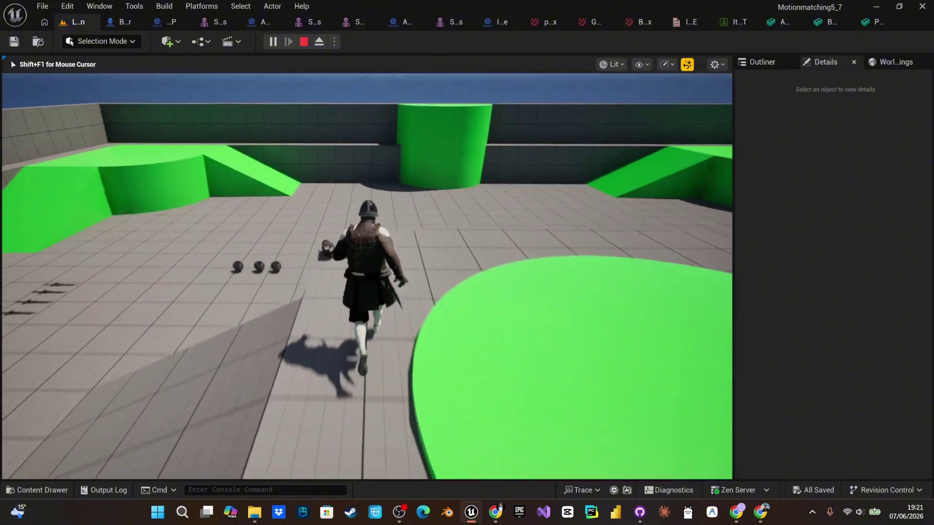
pyautogui.press('w')
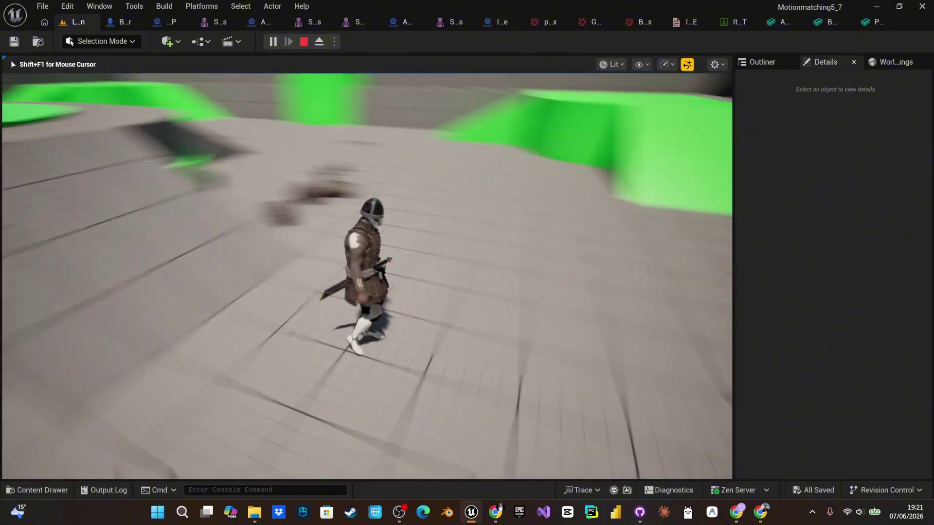
pyautogui.press('w')
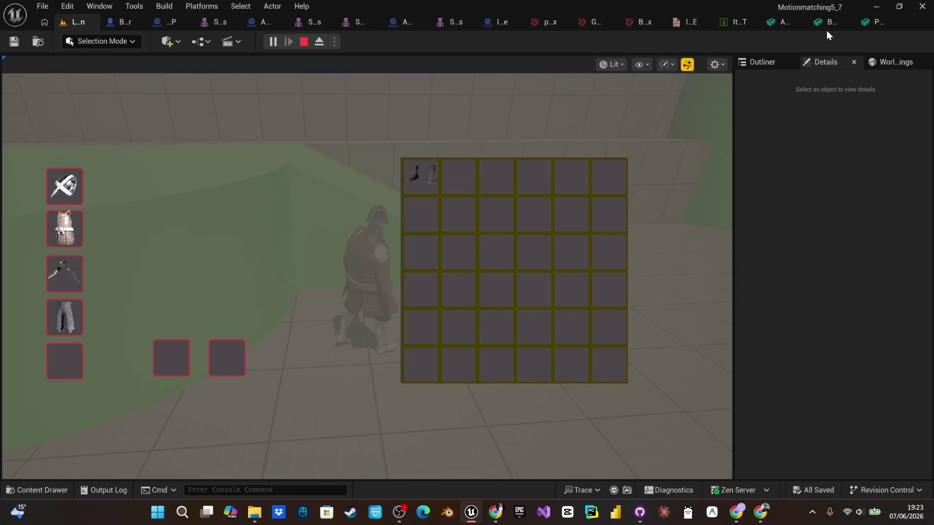
# Step: Check the item types of the ArmourGloves, ArmourBoots and ArmourPants rows in the item data table
pyautogui.click(729, 22)
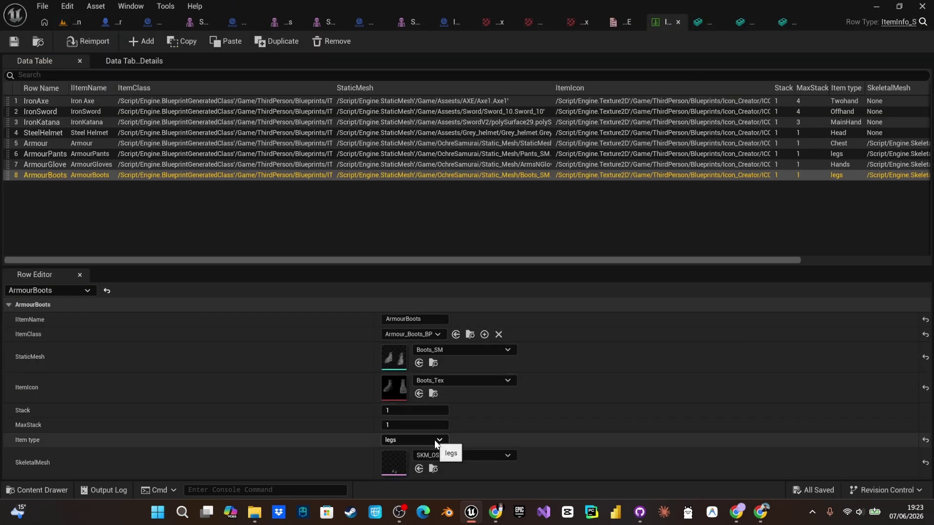
pyautogui.click(34, 165)
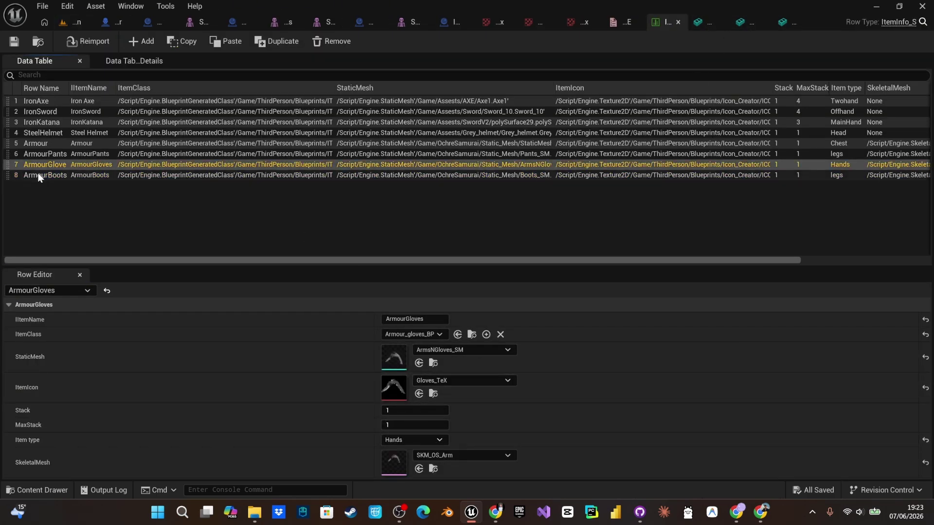
pyautogui.click(38, 173)
pyautogui.click(41, 164)
pyautogui.click(43, 155)
pyautogui.click(413, 441)
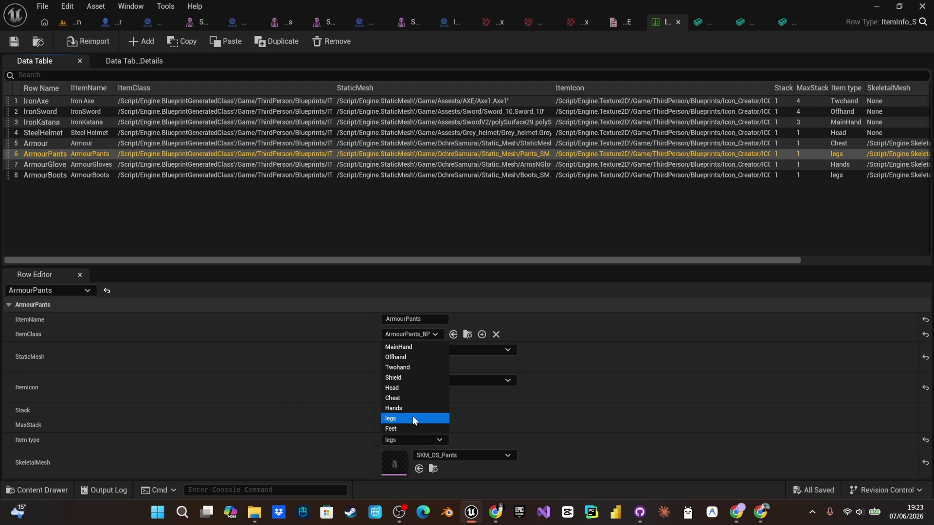
pyautogui.click(149, 192)
# Step: Set the ArmourBoots row's item type to Feet and save the data table
pyautogui.click(52, 176)
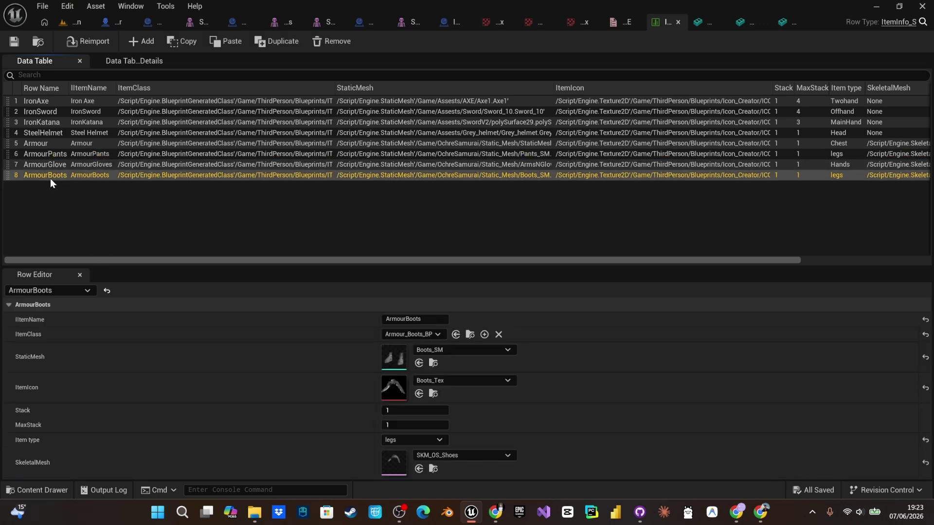
pyautogui.click(418, 440)
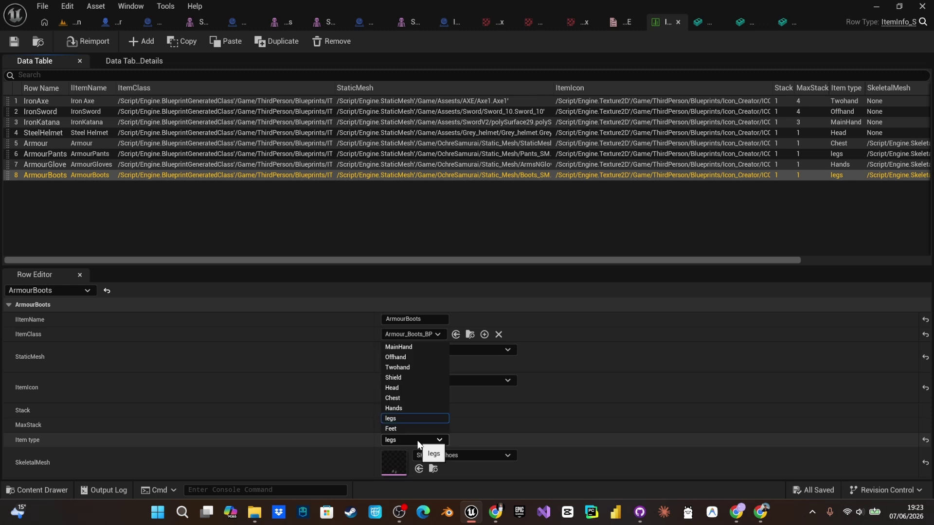
pyautogui.click(417, 441)
pyautogui.click(417, 440)
pyautogui.click(417, 429)
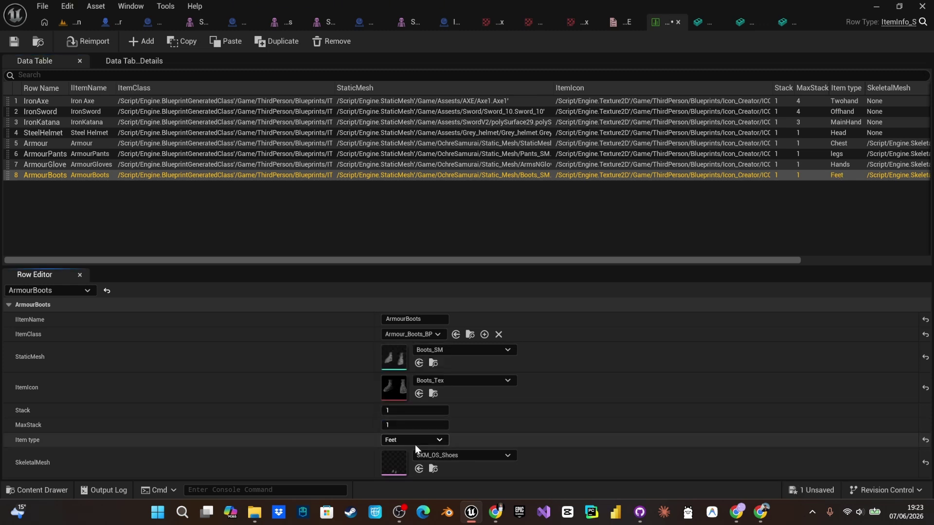
pyautogui.click(88, 164)
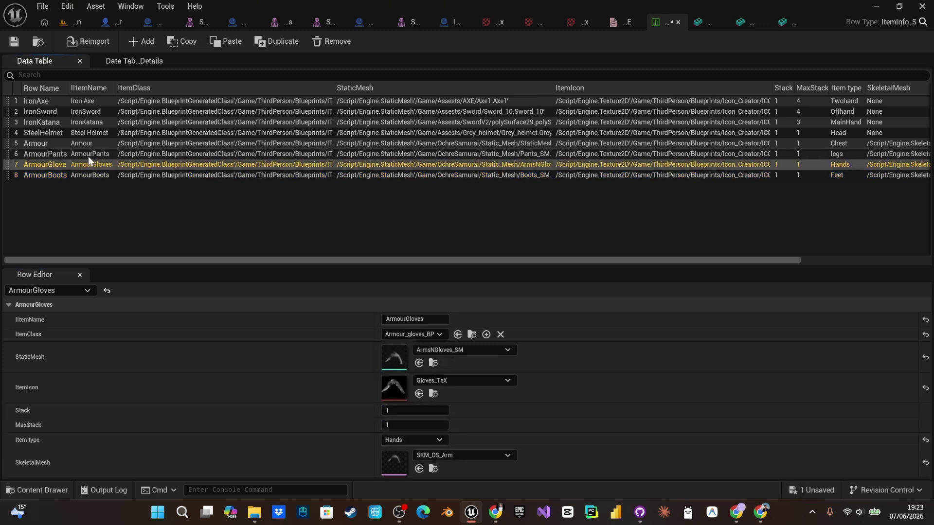
pyautogui.click(89, 155)
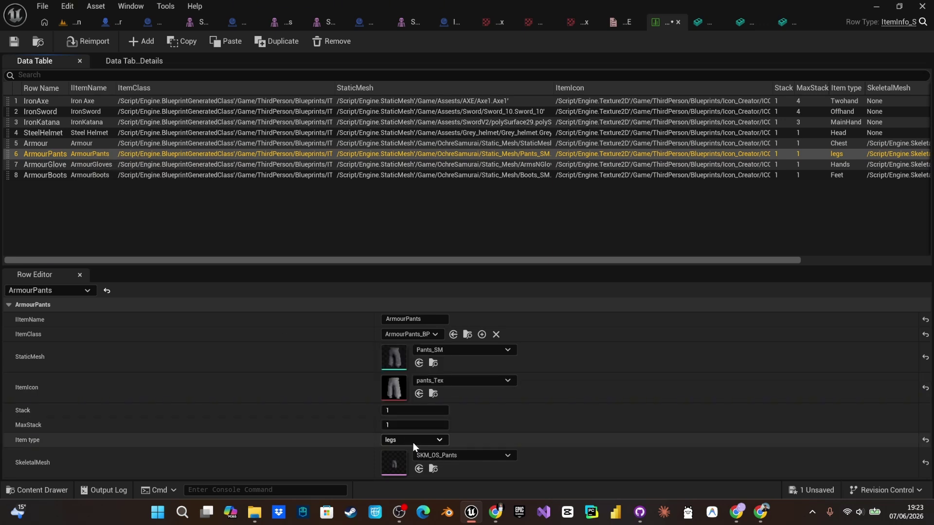
pyautogui.click(14, 42)
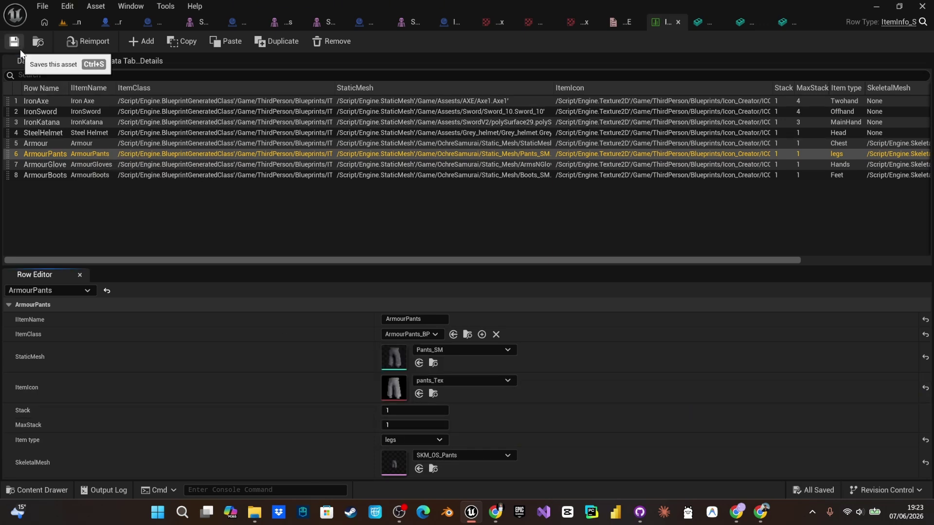
# Step: Play the level again, pick up the helmet and armour pieces, and open the inventory
pyautogui.click(69, 25)
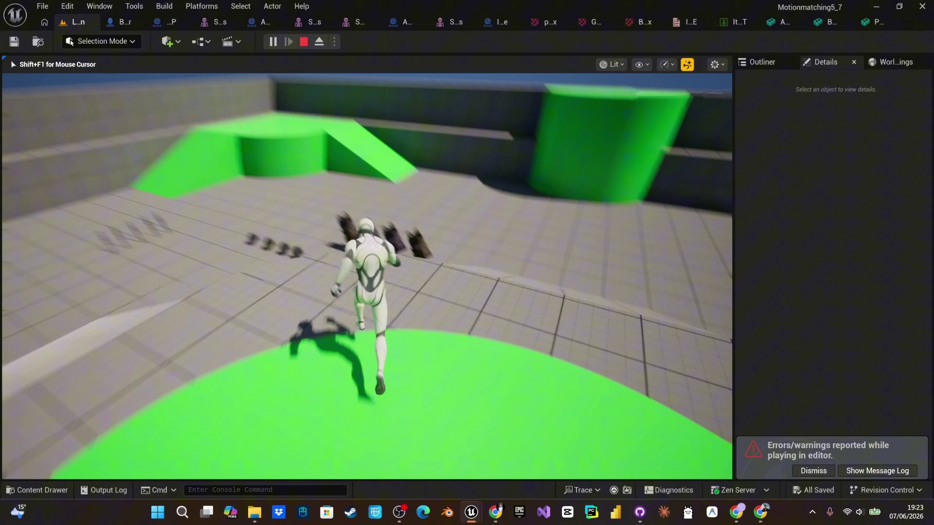
pyautogui.press('w')
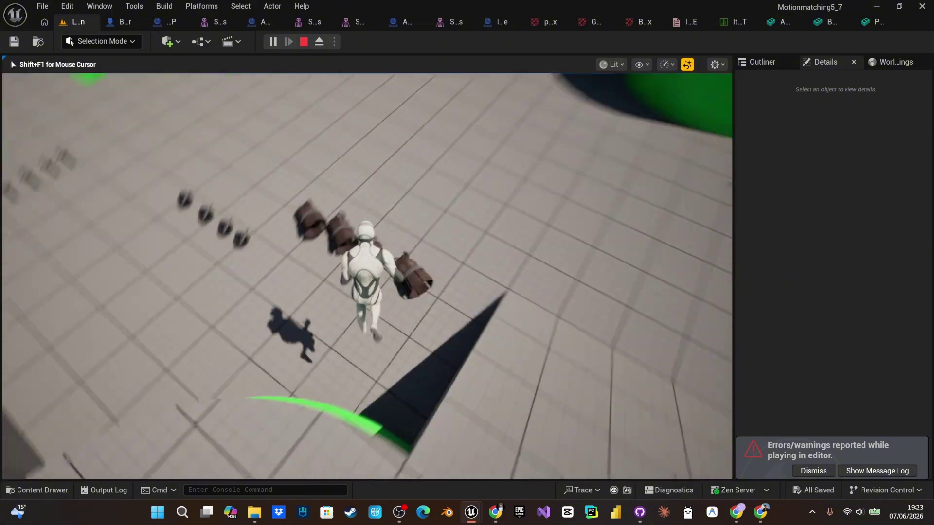
pyautogui.press('i')
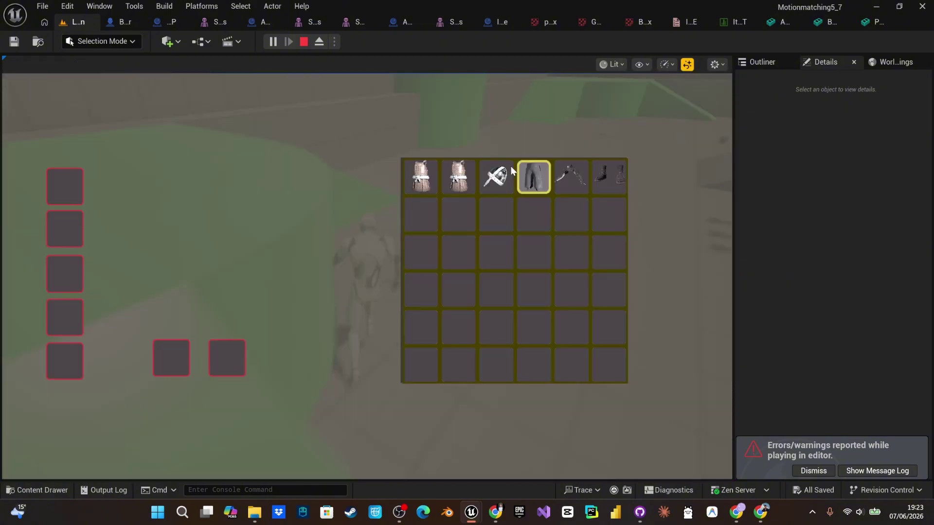
# Step: Equip the helmet, chest armour, gloves and boots, try to equip the pants, and stop the play session
pyautogui.click(435, 183)
pyautogui.click(447, 179)
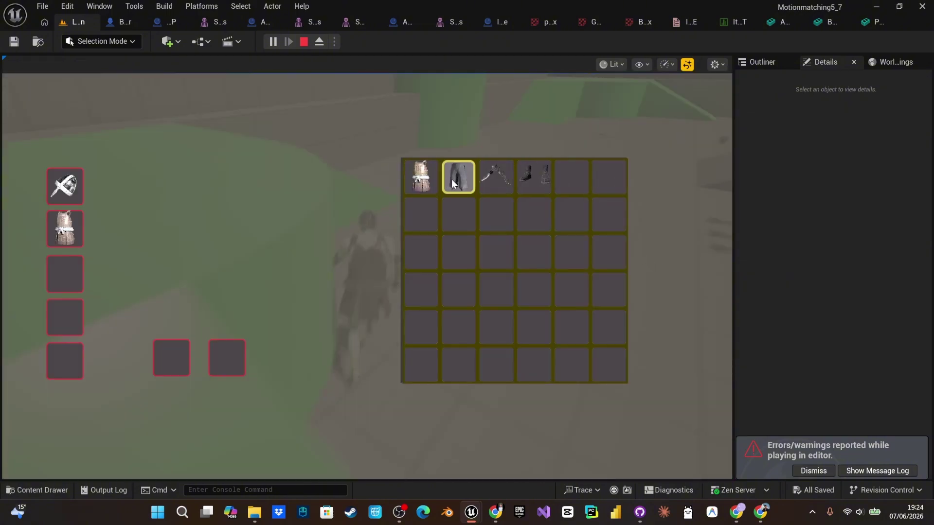
pyautogui.click(453, 179)
pyautogui.click(461, 179)
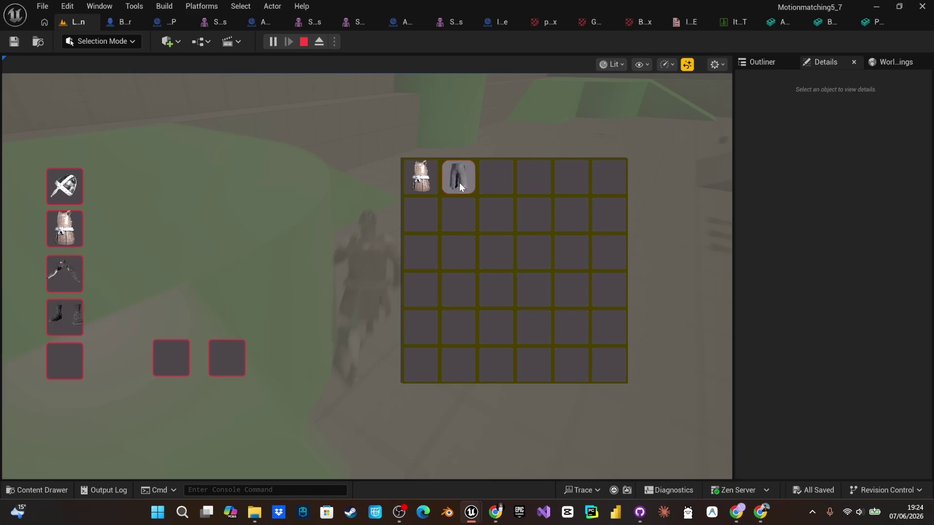
pyautogui.click(460, 183)
pyautogui.click(460, 182)
pyautogui.press('Escape')
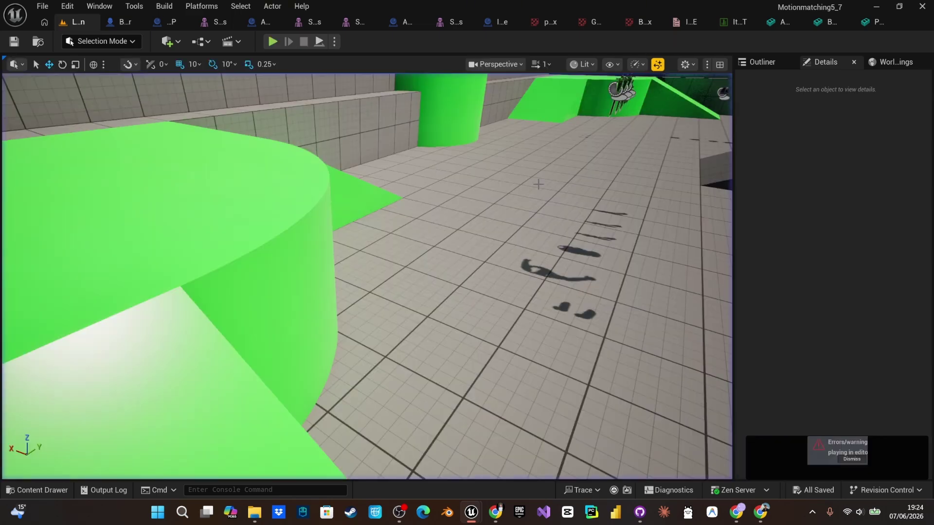
# Step: Recheck the item type and mesh settings of the ArmourPants, ArmourGloves and ArmourBoots rows in the data table
pyautogui.click(736, 21)
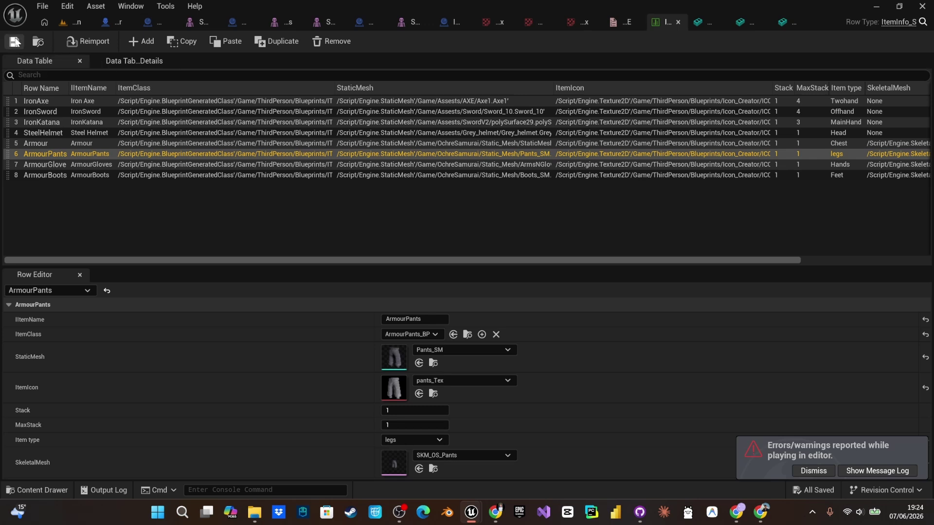
pyautogui.click(430, 444)
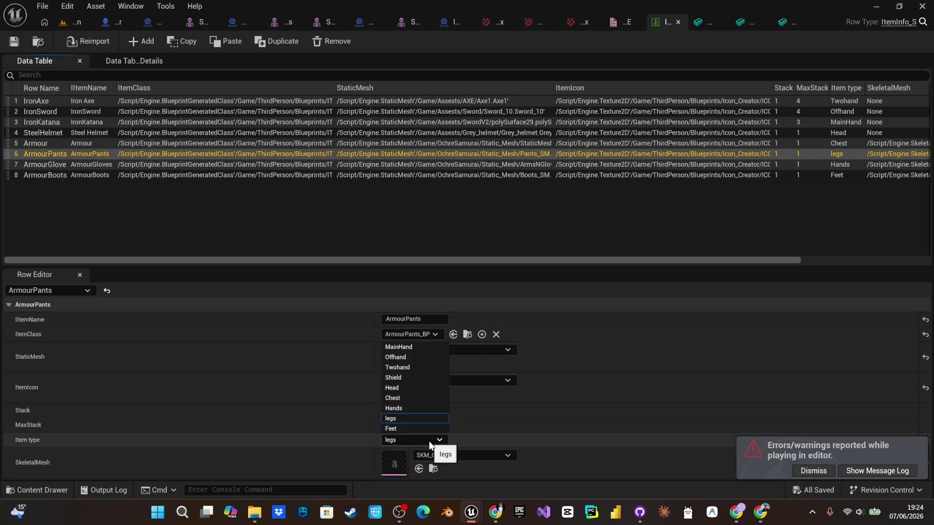
pyautogui.click(429, 442)
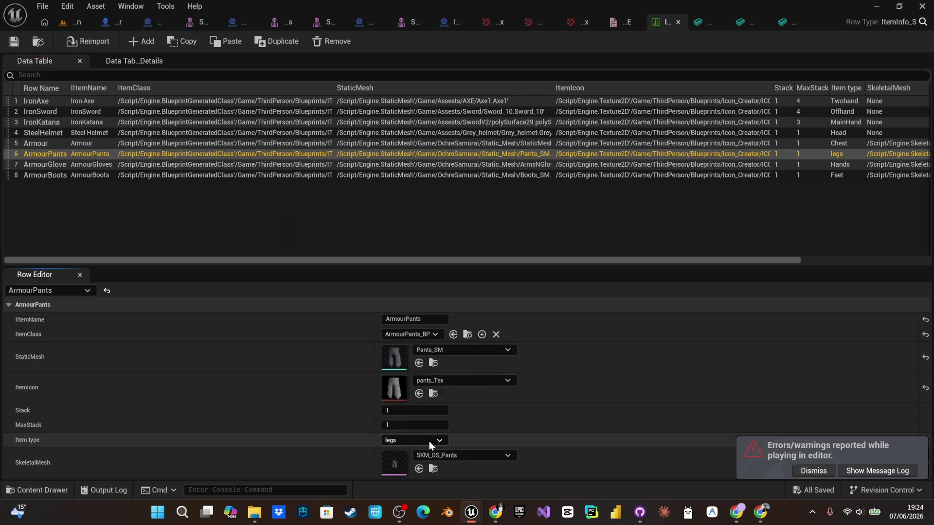
pyautogui.click(31, 164)
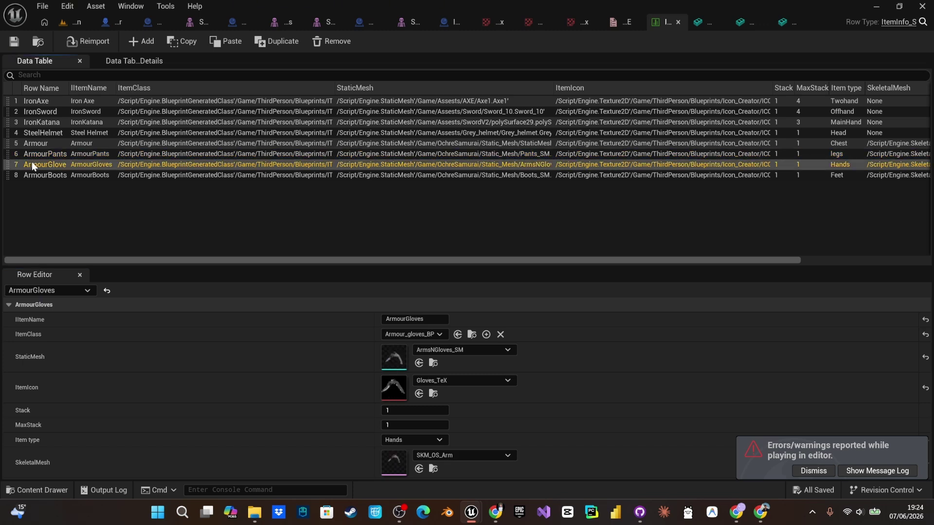
pyautogui.click(35, 174)
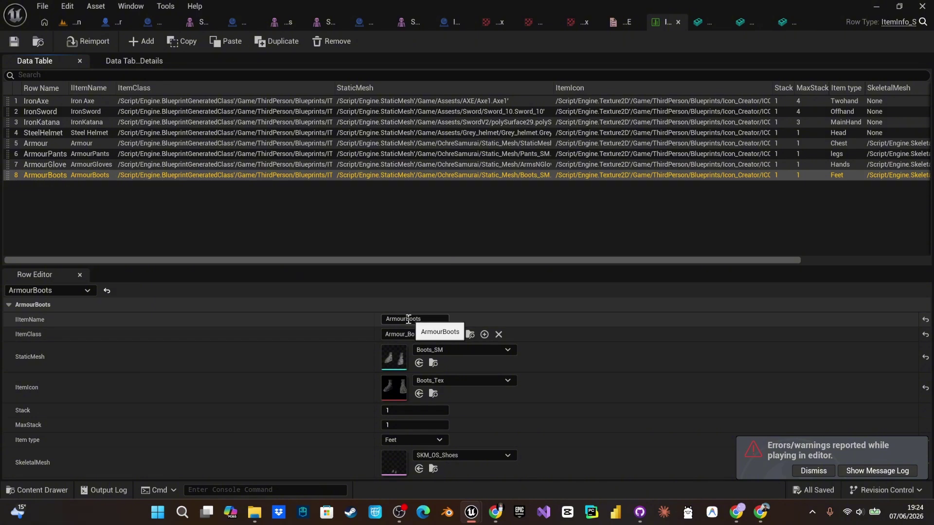
# Step: Refresh the level's boots pickup by switching its item name to ArmourGloves and back to ArmourBoots
pyautogui.click(64, 21)
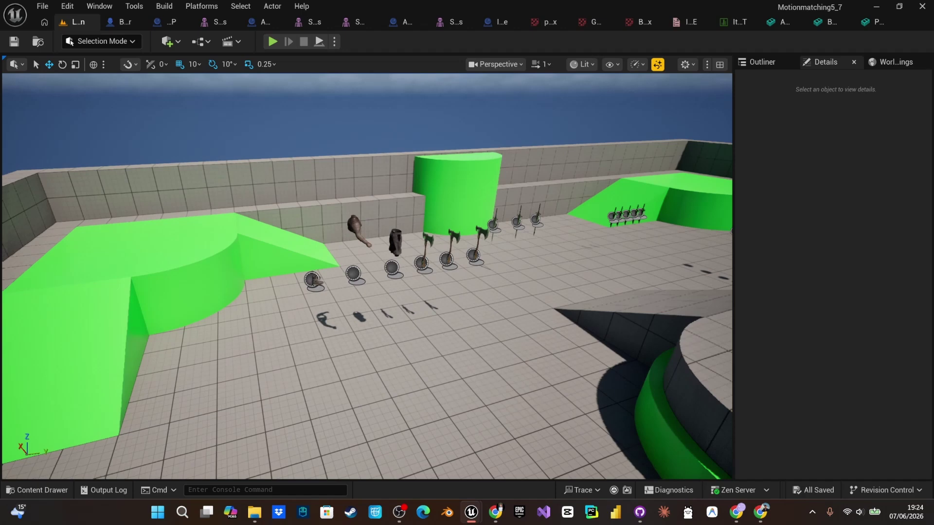
pyautogui.click(313, 277)
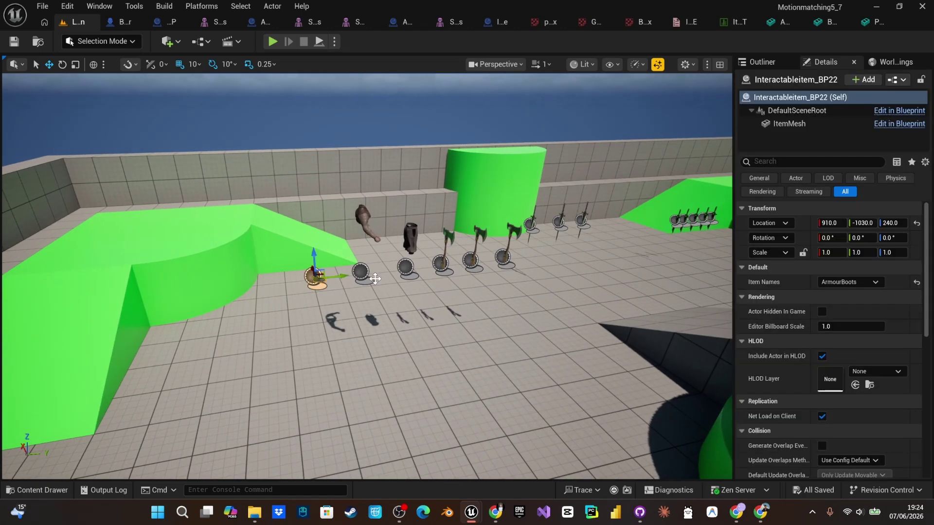
pyautogui.click(843, 282)
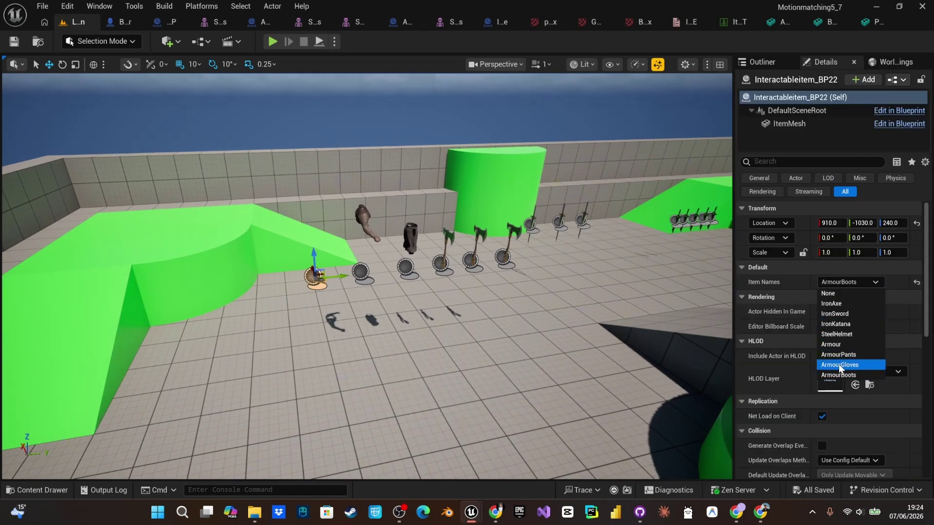
pyautogui.click(843, 367)
pyautogui.click(842, 280)
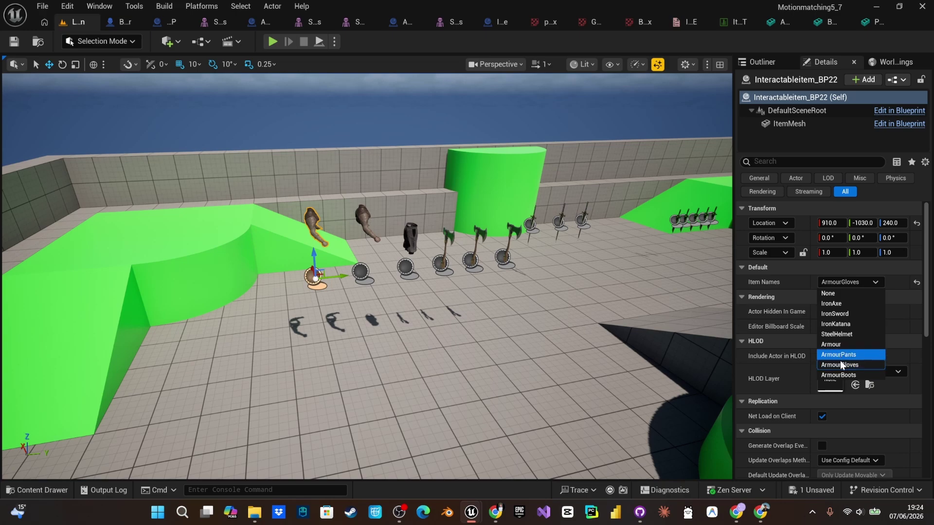
pyautogui.click(841, 374)
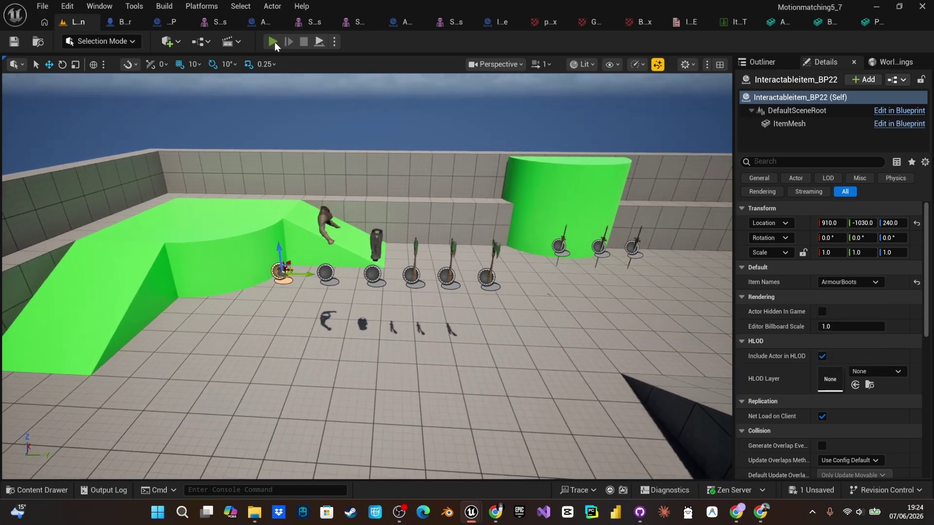
# Step: Play the level, collect the axe, gloves, pants and boots, equip the three armour pieces from the inventory, and stop the session
pyautogui.click(274, 42)
pyautogui.press('w')
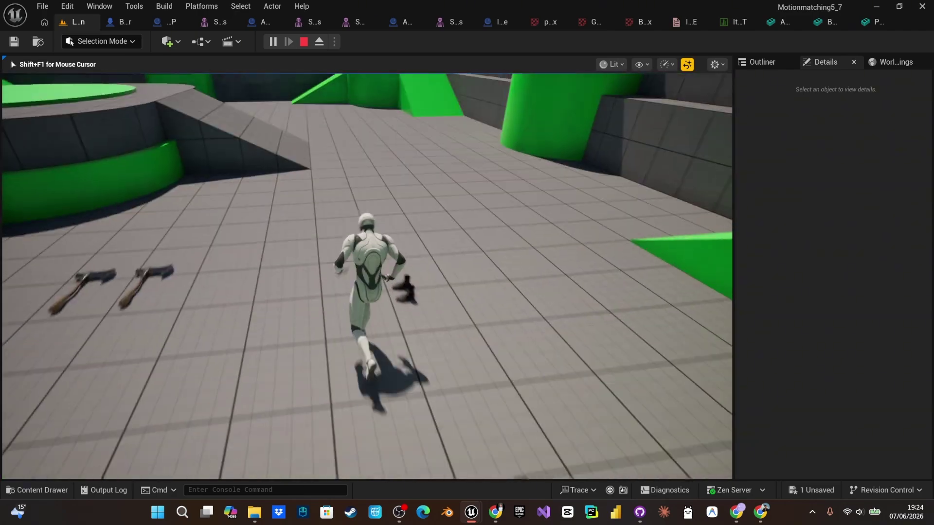
pyautogui.press('i')
pyautogui.click(457, 180)
pyautogui.click(462, 181)
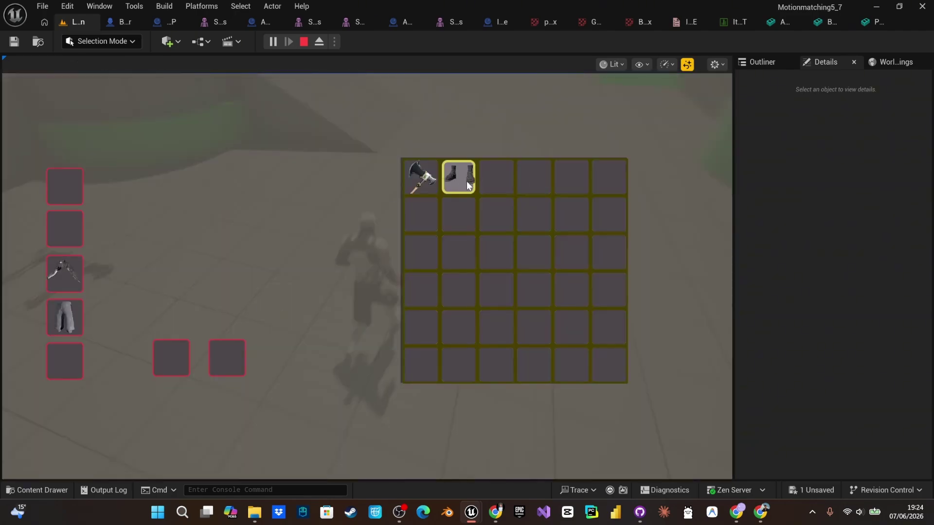
pyautogui.click(466, 181)
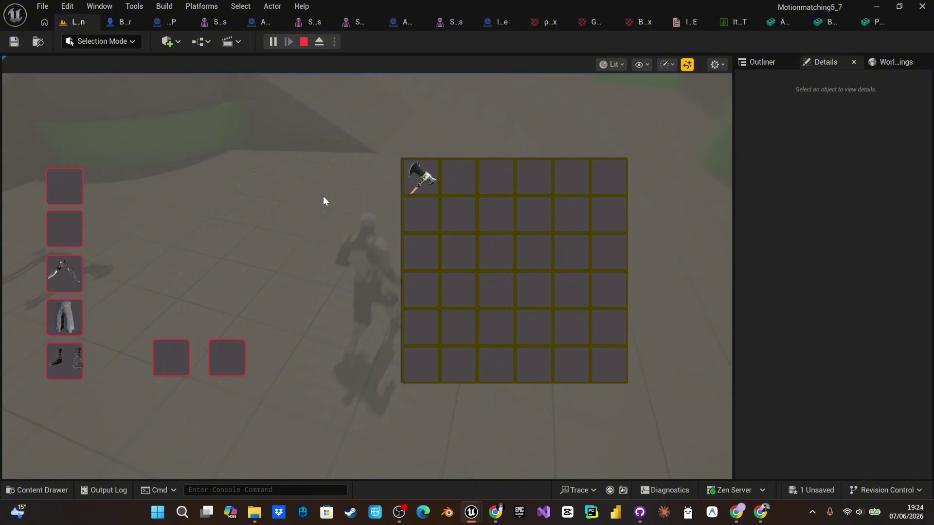
pyautogui.press('Escape')
pyautogui.moveTo(343, 203); pyautogui.dragTo(343, 204, button='right')
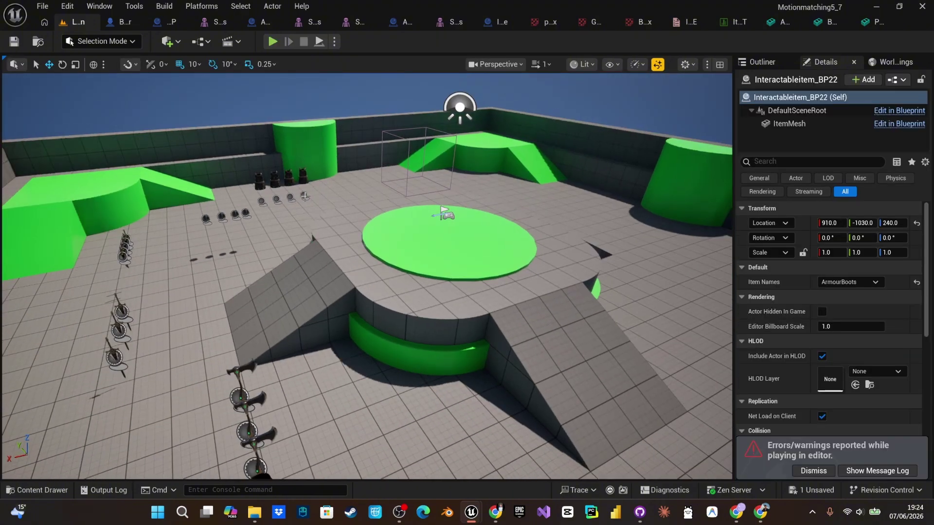
# Step: Play the level again, collect the chest armour, helmets, pants, gloves and boots, and open the inventory
pyautogui.click(272, 42)
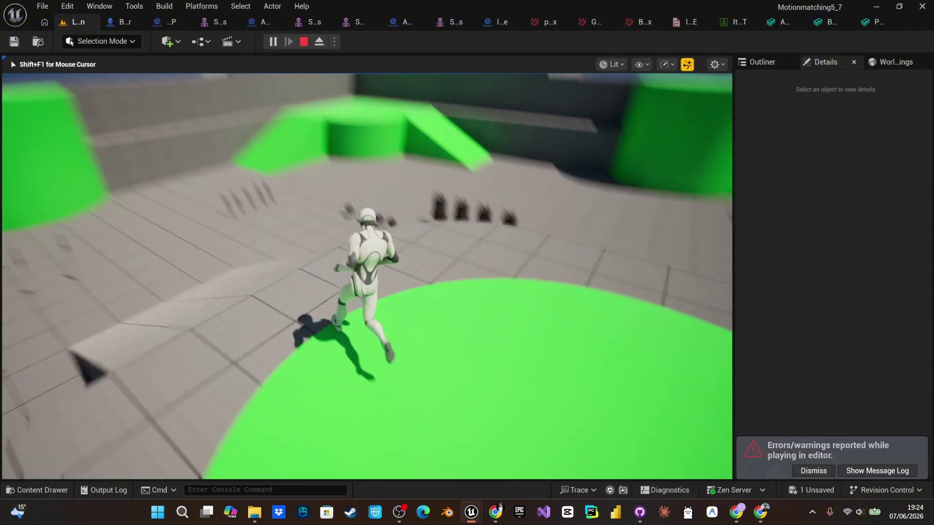
pyautogui.press('w')
pyautogui.press('space')
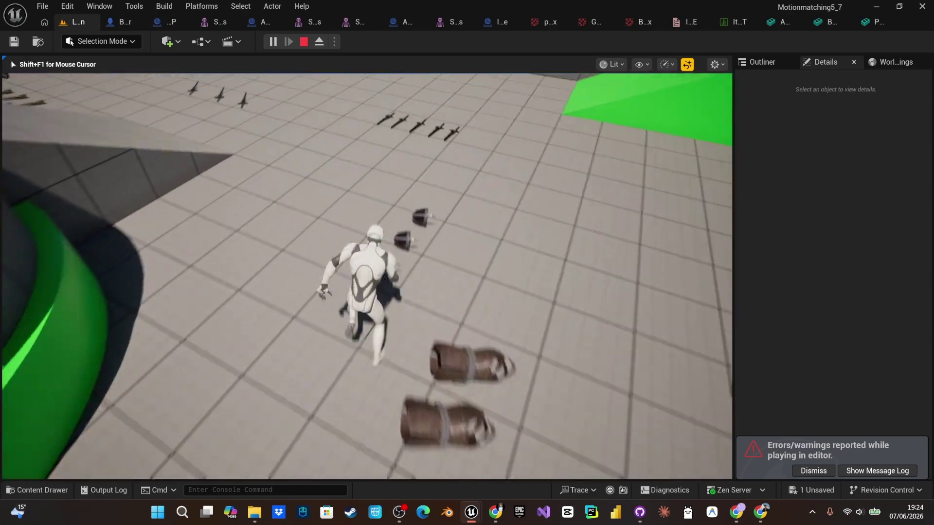
pyautogui.press('w')
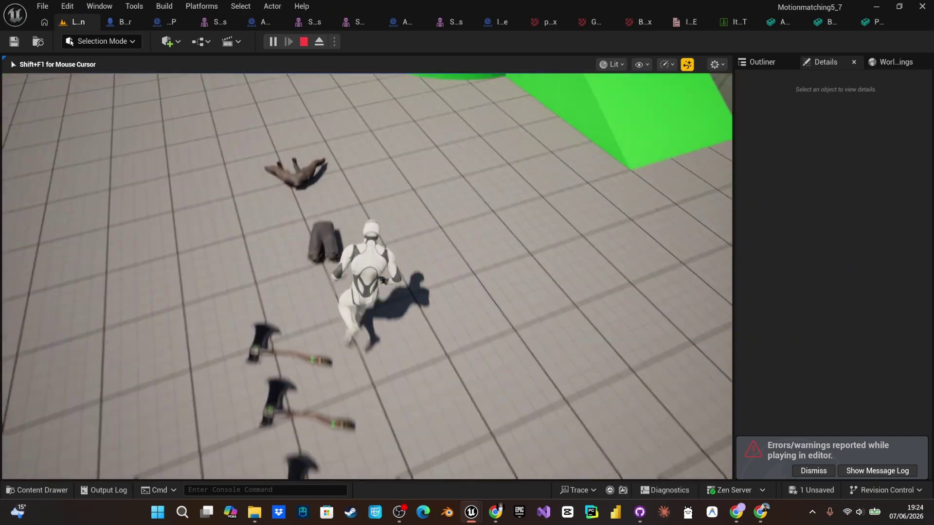
pyautogui.press('w')
pyautogui.press('Tab')
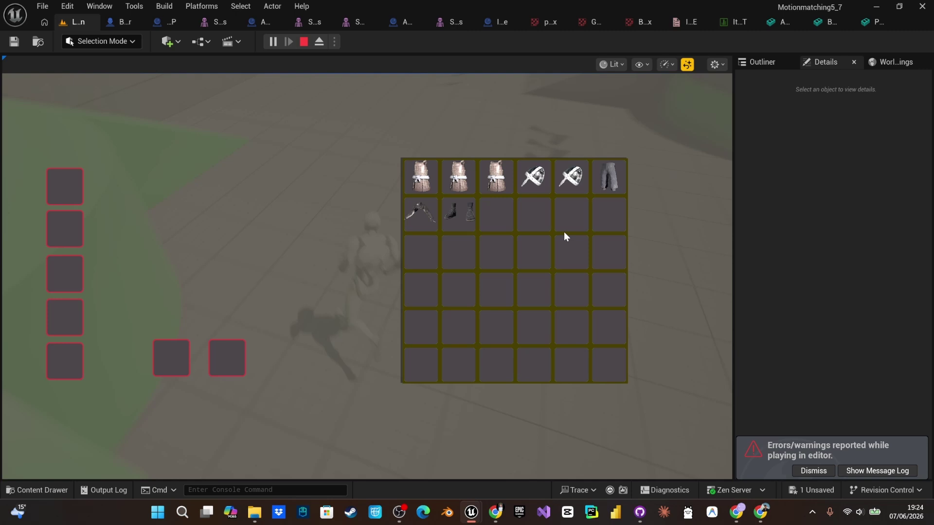
# Step: Equip the chest armour, helmet, pants, gloves and boots, inspect the full set on the character, and stop the play session
pyautogui.click(505, 180)
pyautogui.click(509, 179)
pyautogui.click(530, 179)
pyautogui.click(532, 180)
pyautogui.click(535, 180)
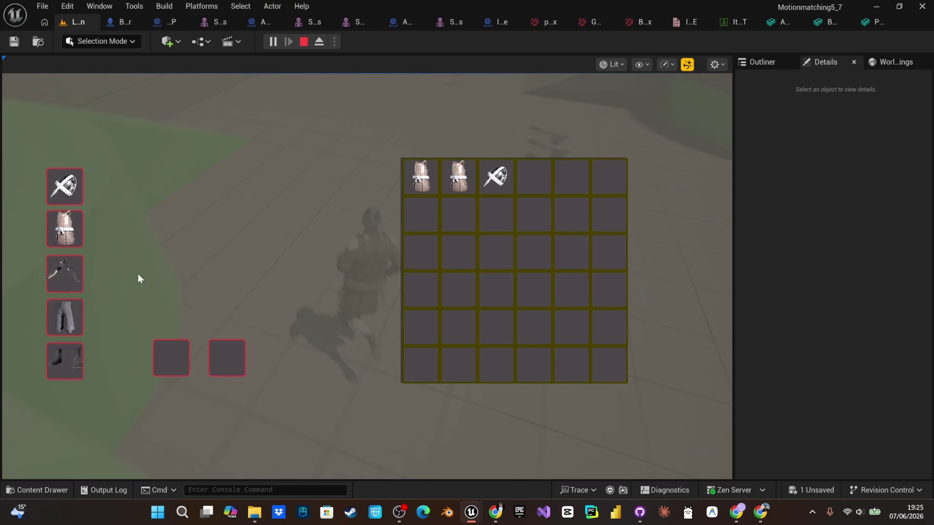
pyautogui.press('i')
pyautogui.press('i')
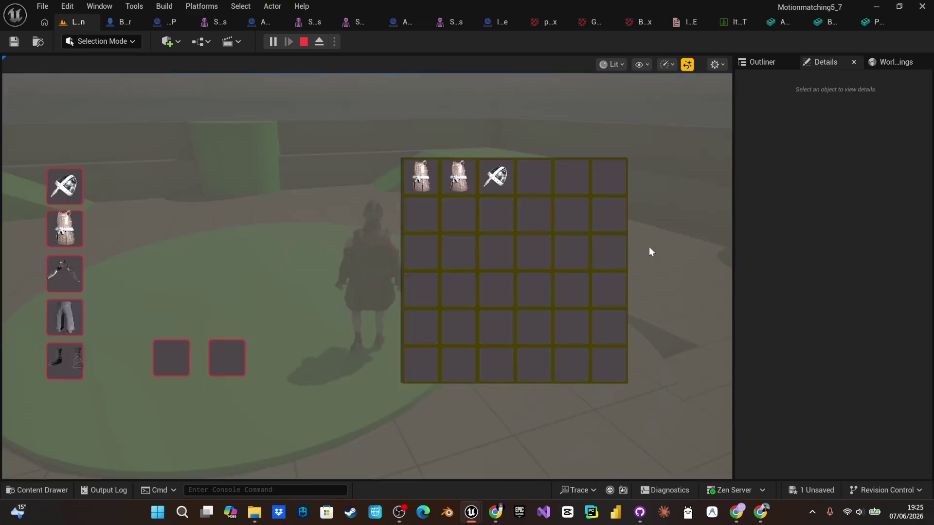
pyautogui.press('Escape')
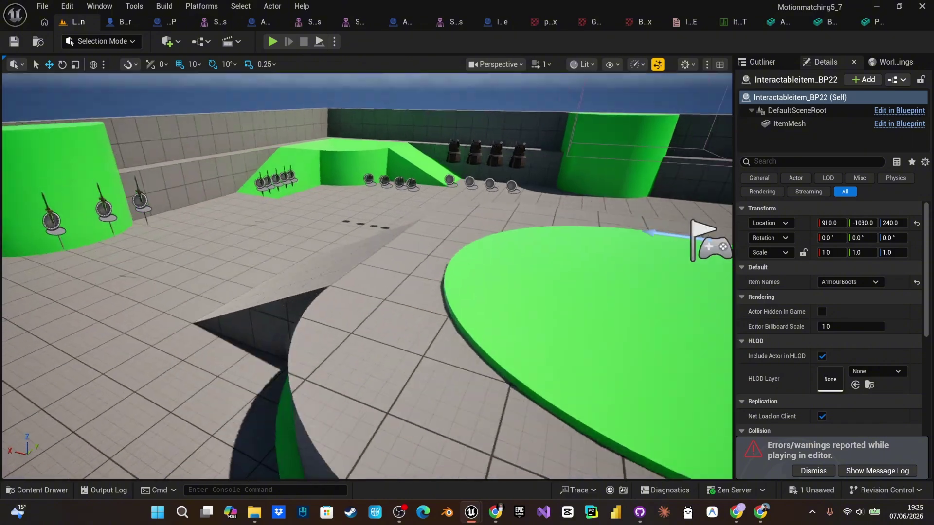
pyautogui.press('w')
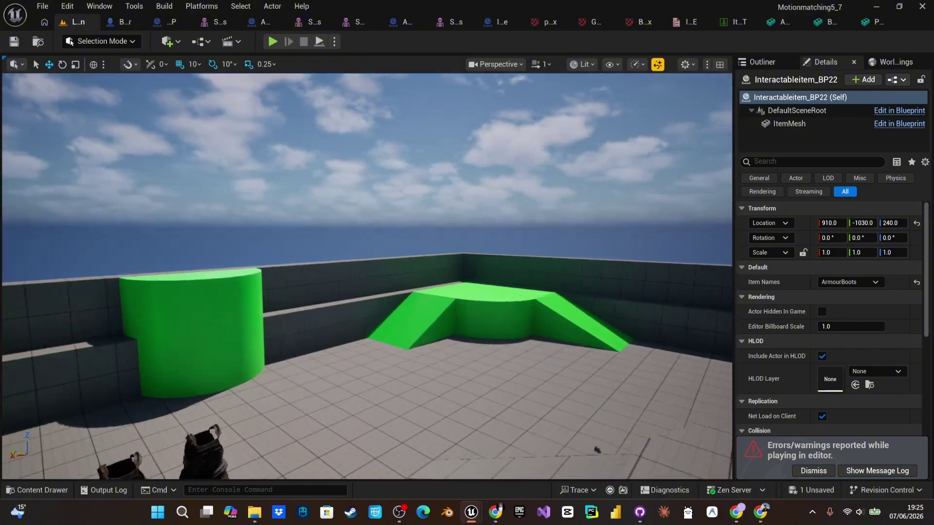